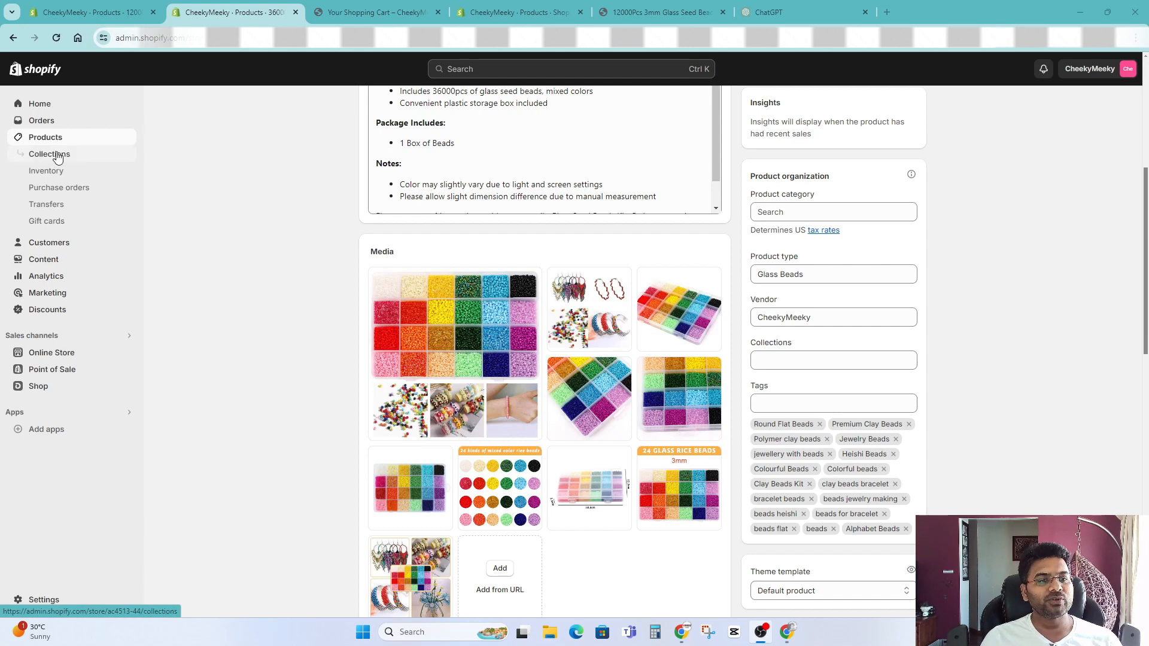
# Step: Open the list of product collections in the store admin
pyautogui.click(60, 155)
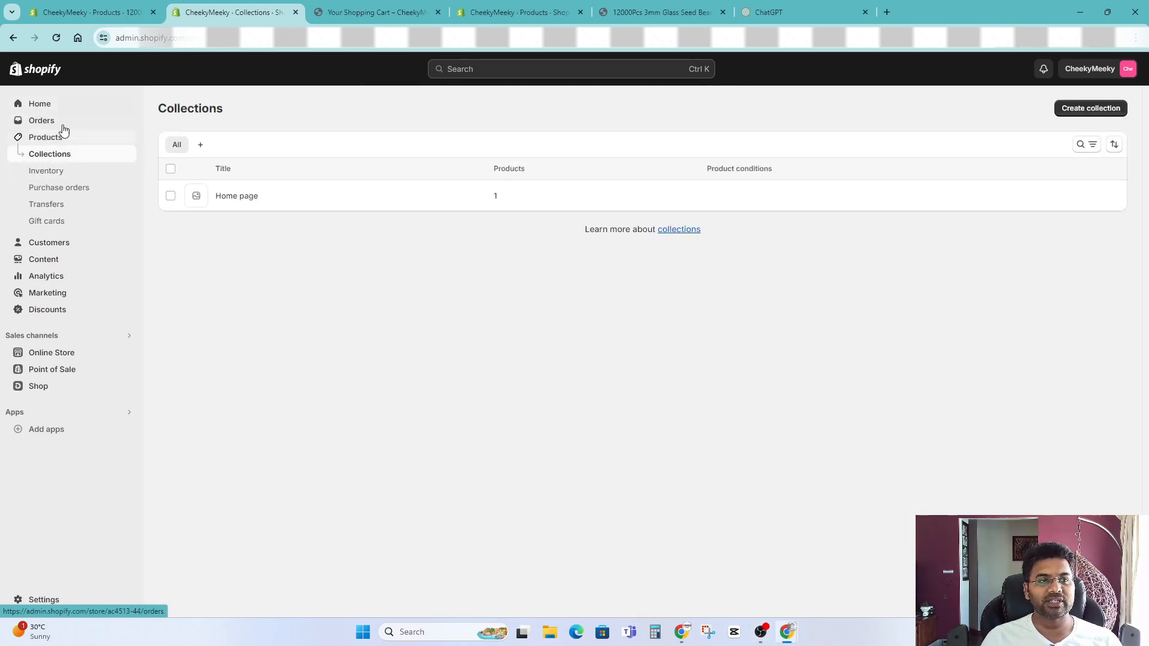
pyautogui.click(56, 103)
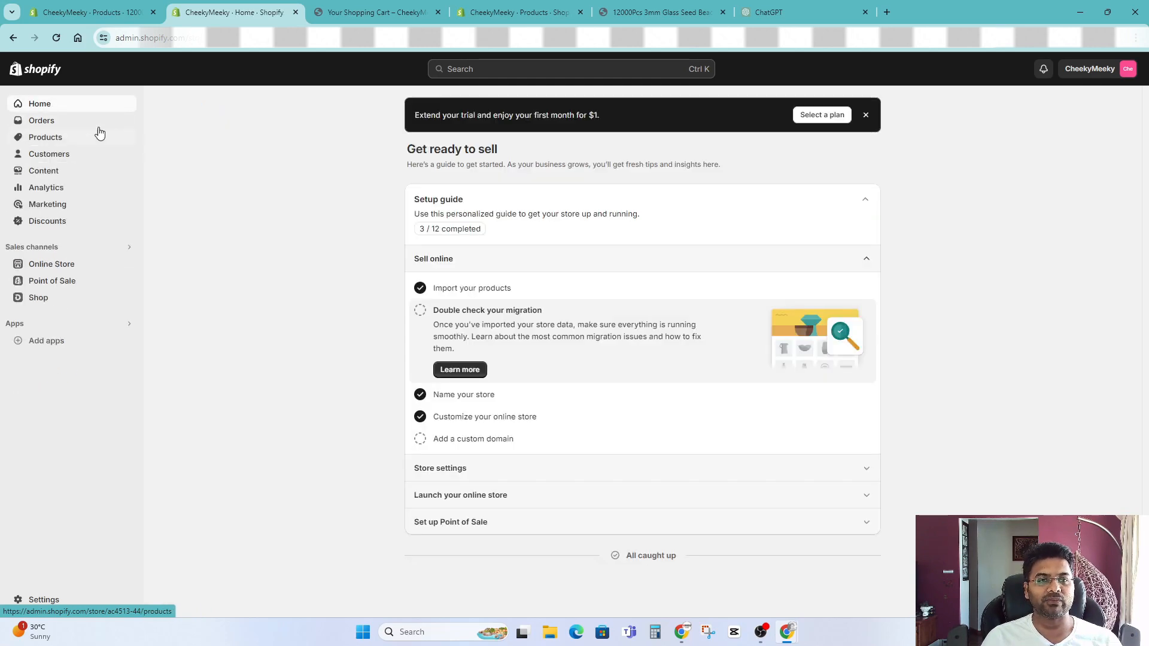
pyautogui.click(56, 137)
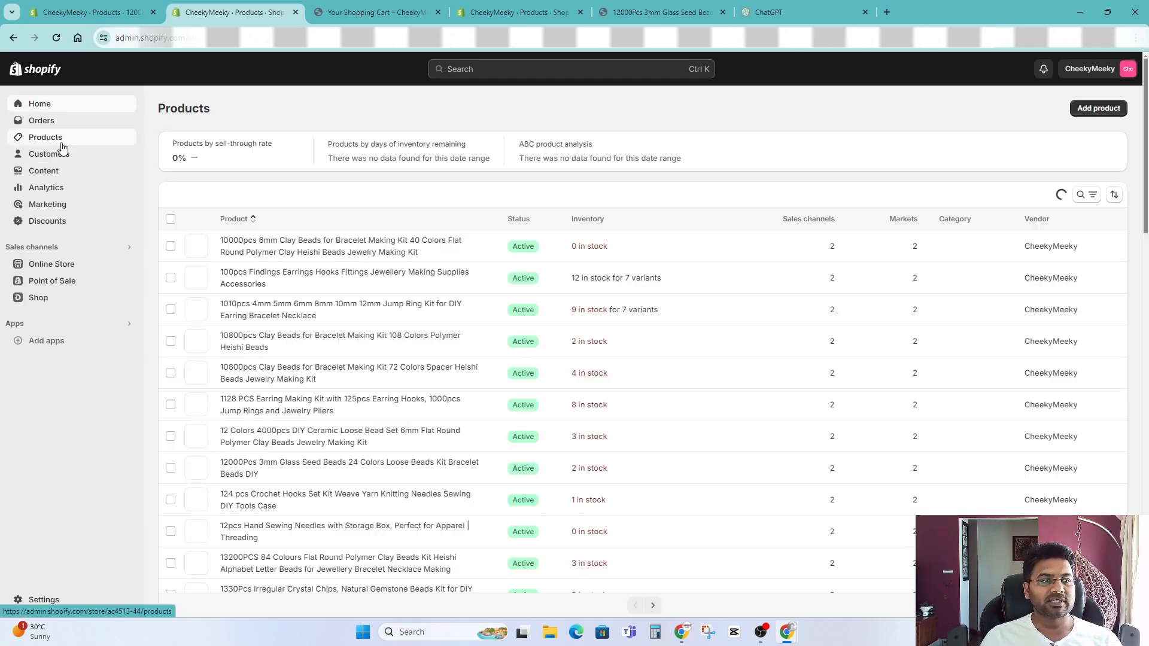
pyautogui.click(55, 157)
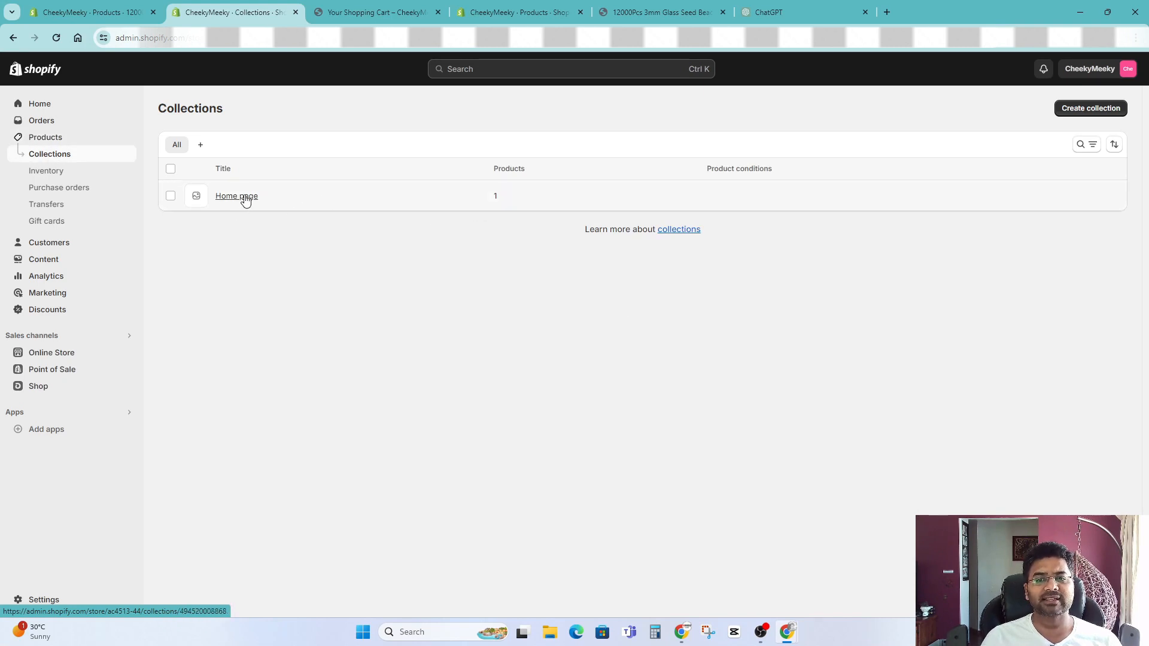
# Step: Delete the existing "Home page" collection from the collections list
pyautogui.click(170, 197)
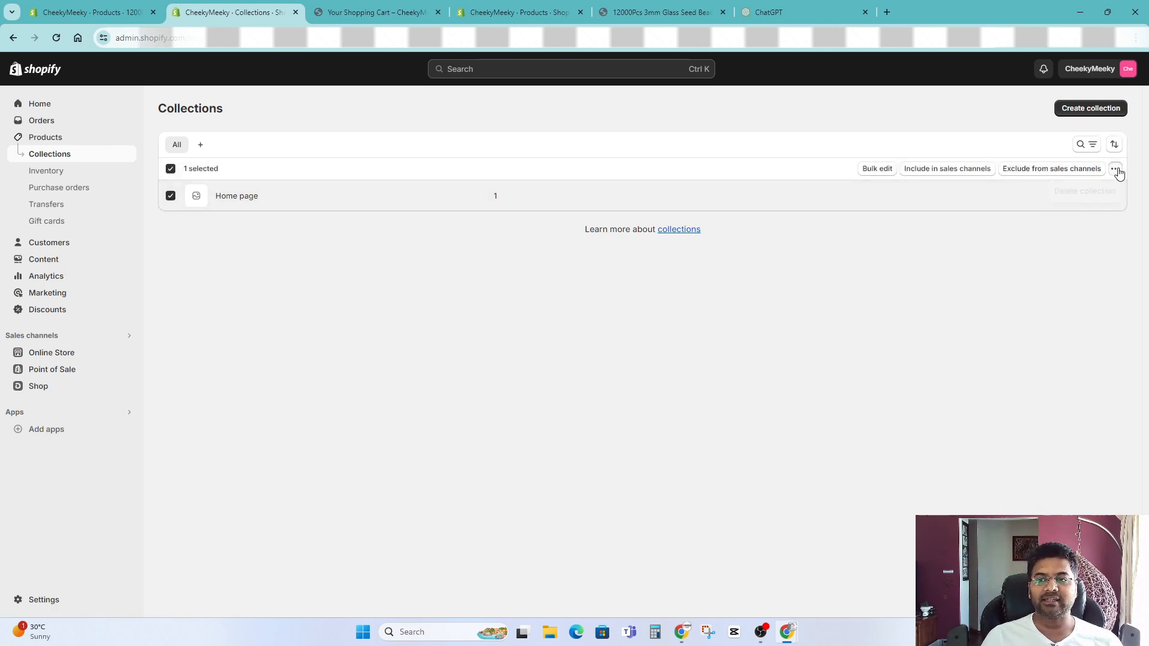
pyautogui.click(1115, 169)
pyautogui.click(1105, 191)
pyautogui.click(731, 368)
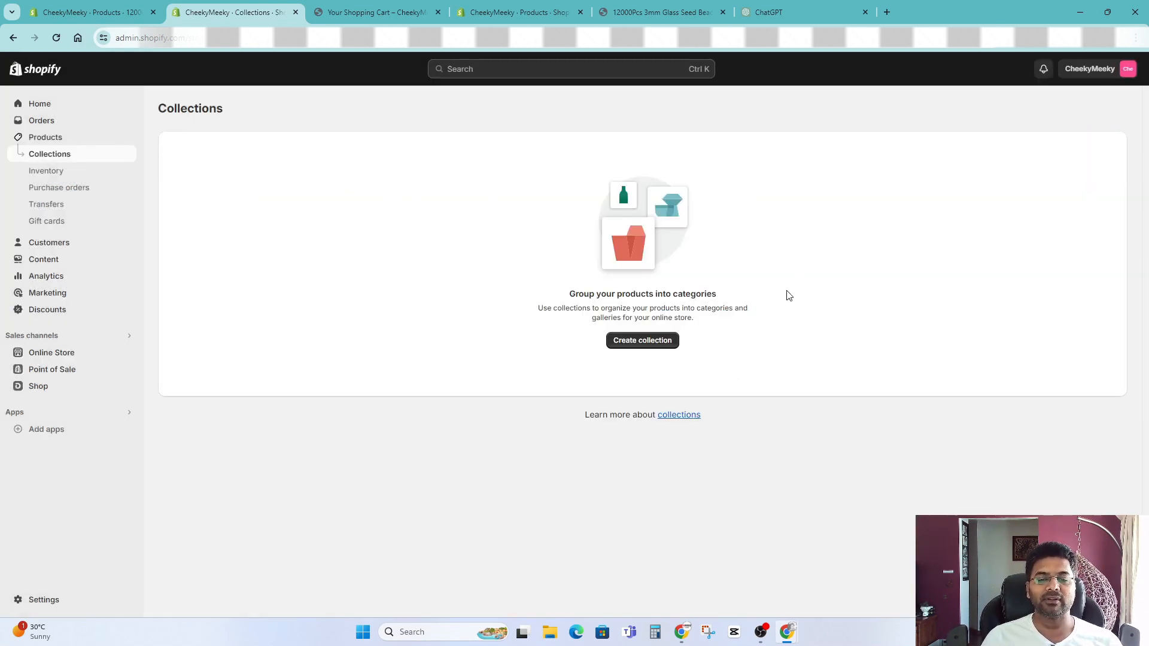
# Step: Start a new collection titled "Jewellery Making Kits" with the description "This collection includes all the best quality Jewellery making kits and supplies."
pyautogui.click(640, 342)
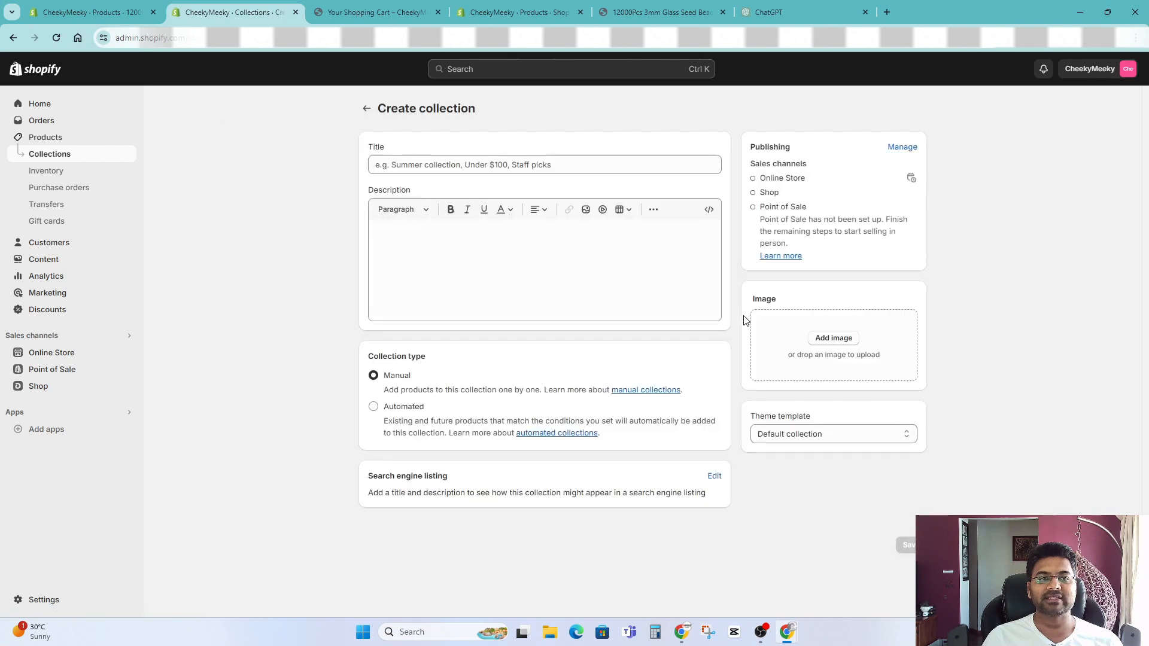
pyautogui.click(464, 166)
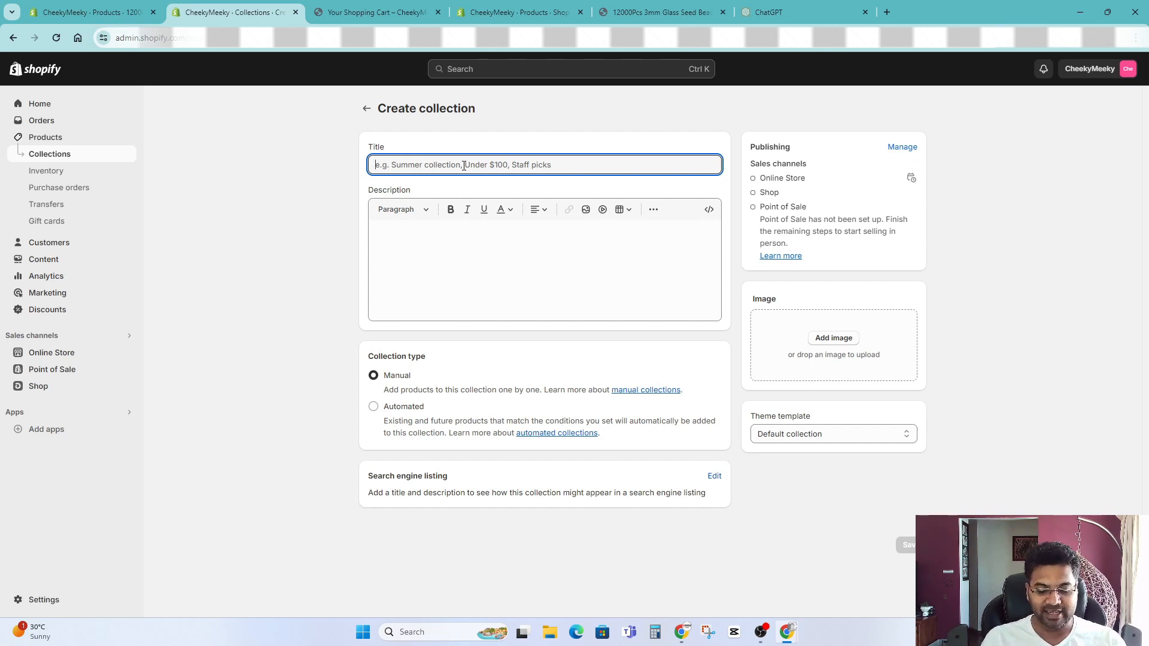
pyautogui.write('Jewe')
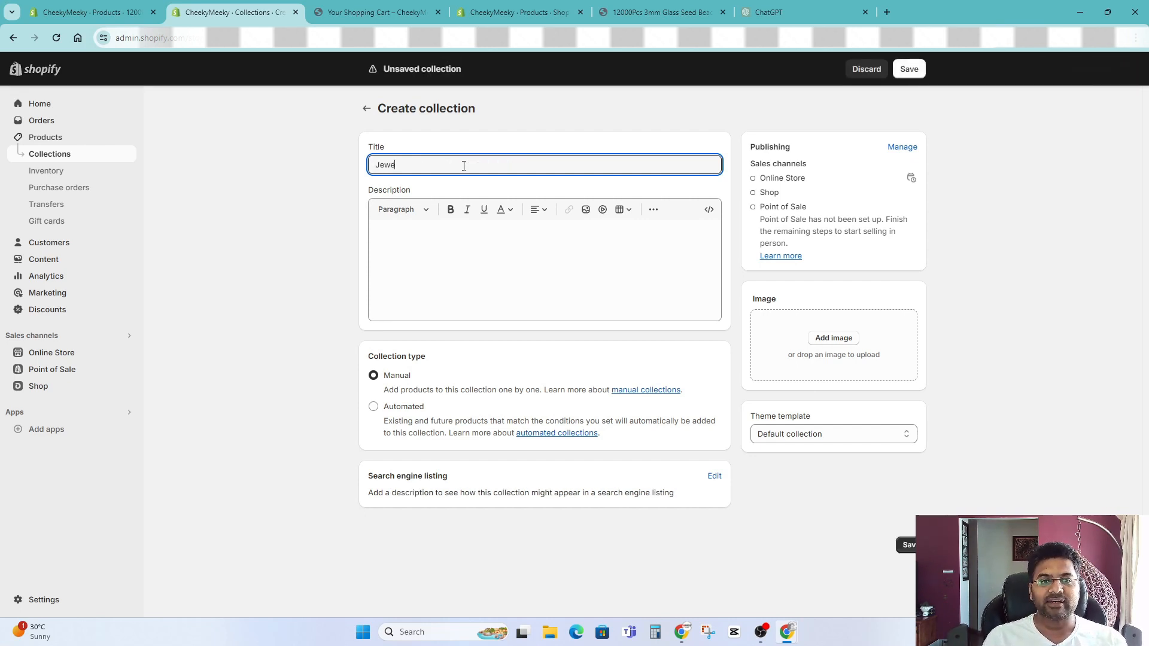
pyautogui.write('llery ')
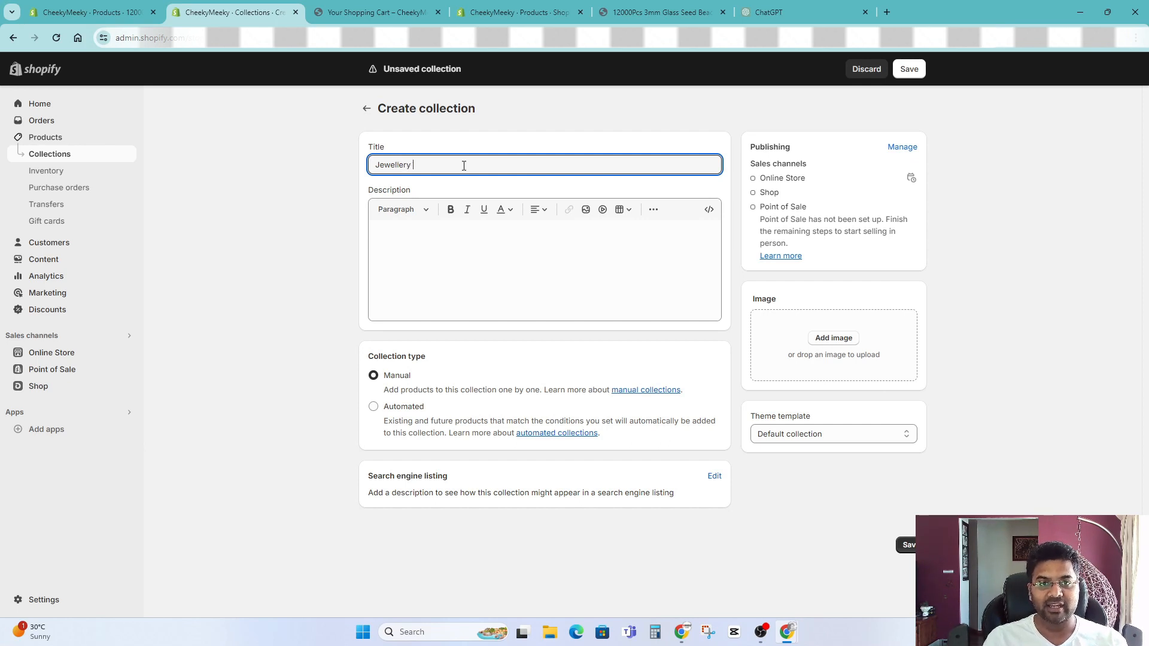
pyautogui.write('Making Kits')
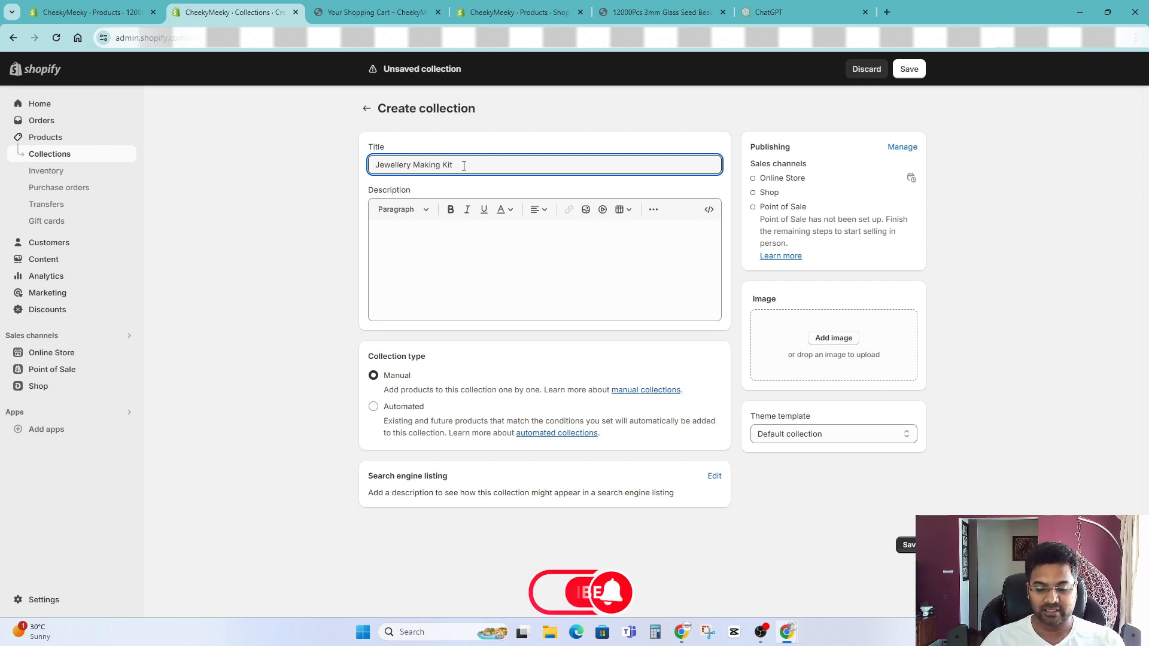
pyautogui.click(489, 270)
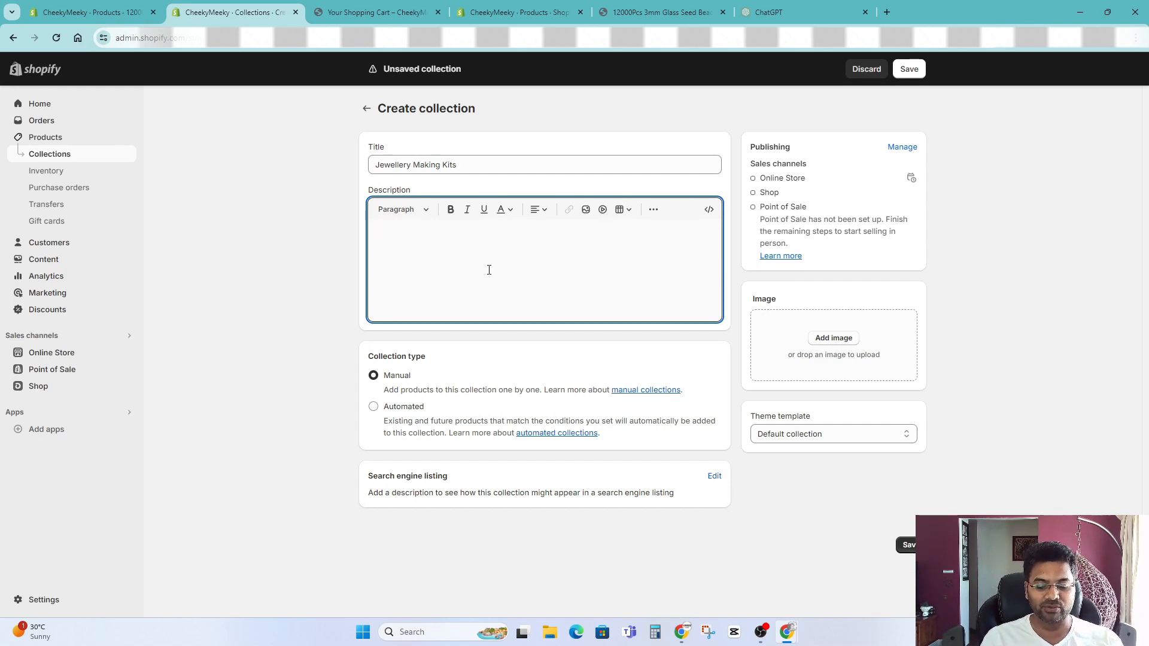
pyautogui.write('This collection includes all the best quality Jewellery making kits and supplies.')
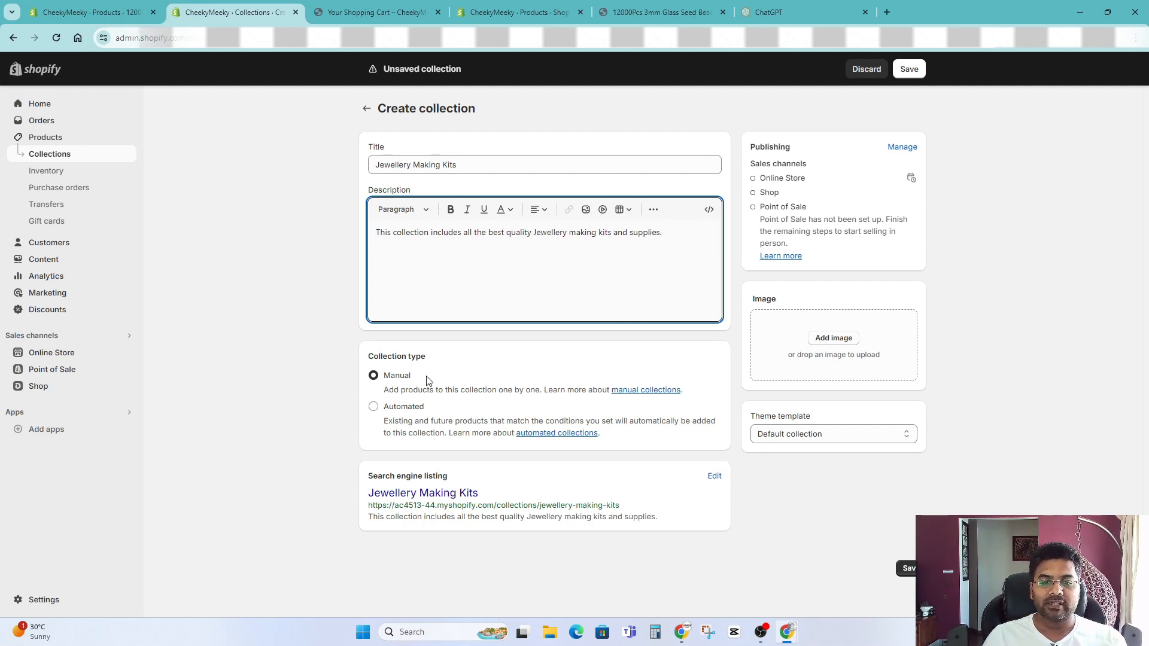
# Step: Make the collection type Automated and require products to match any condition
pyautogui.click(406, 411)
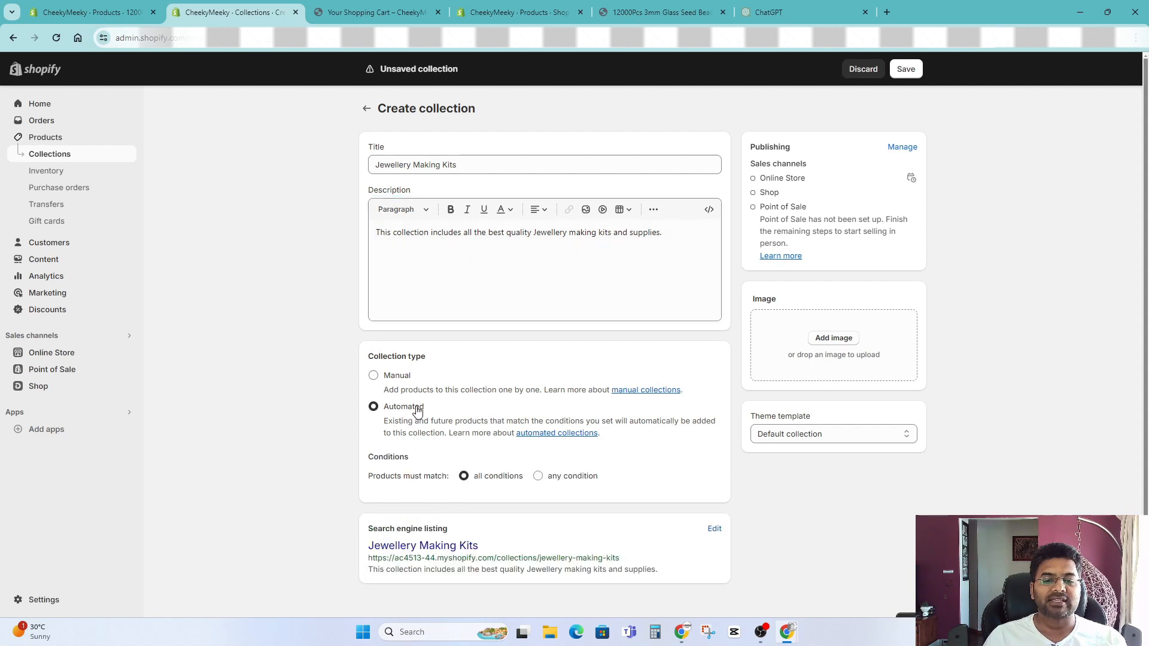
pyautogui.click(395, 378)
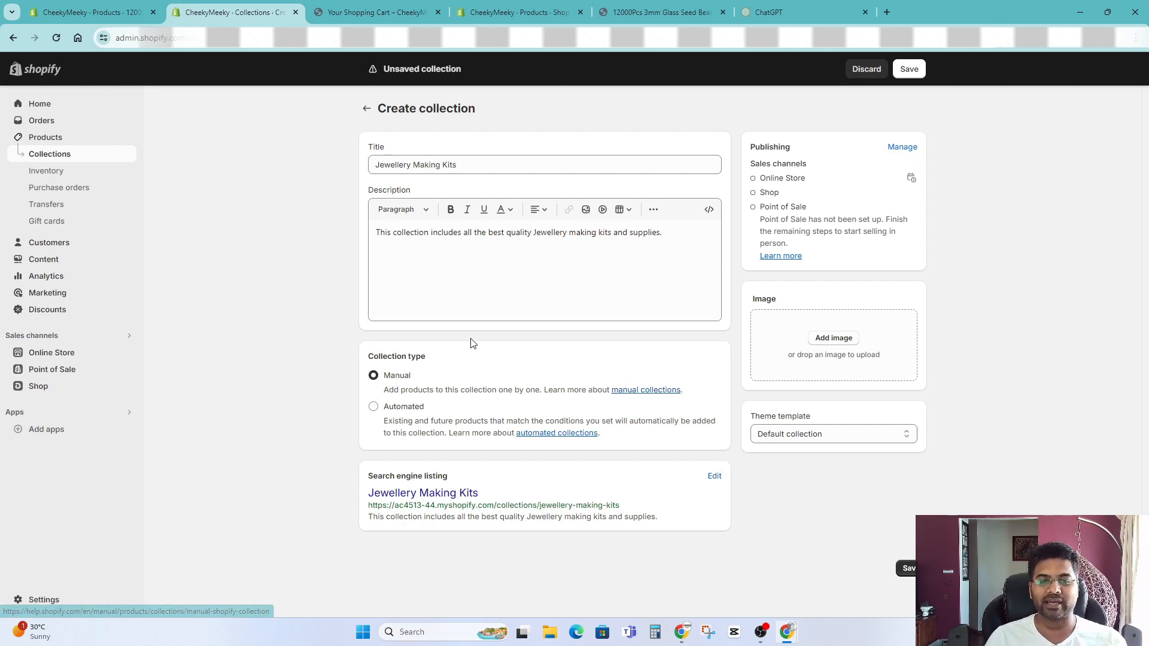
pyautogui.click(413, 409)
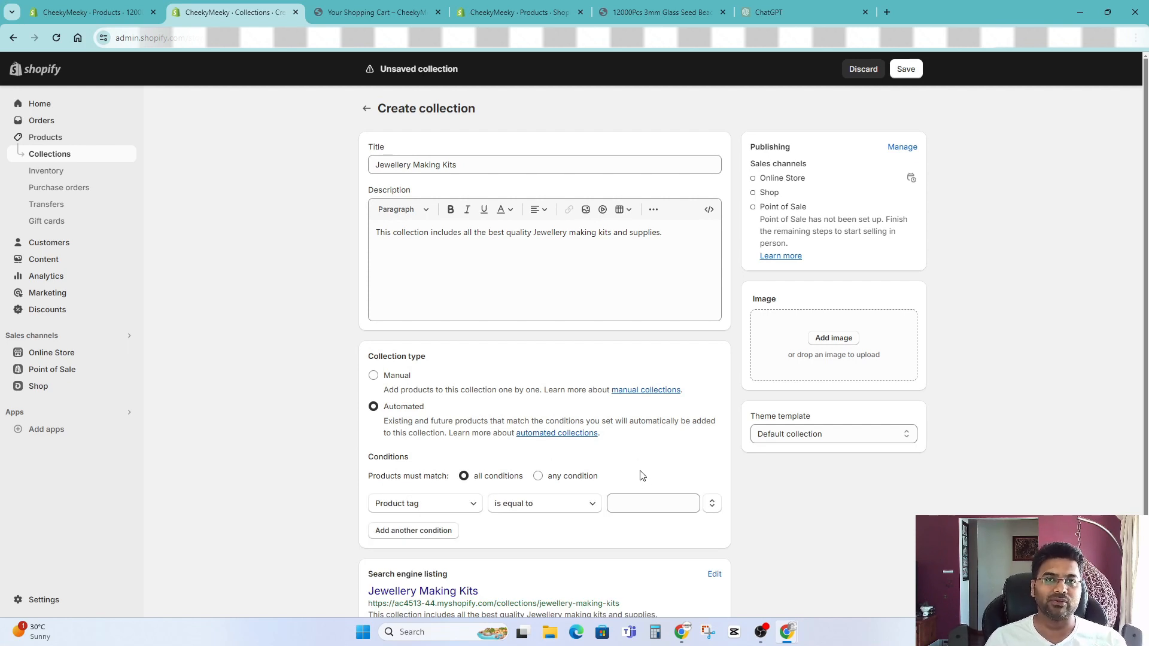
pyautogui.scroll(-1, 528, 398)
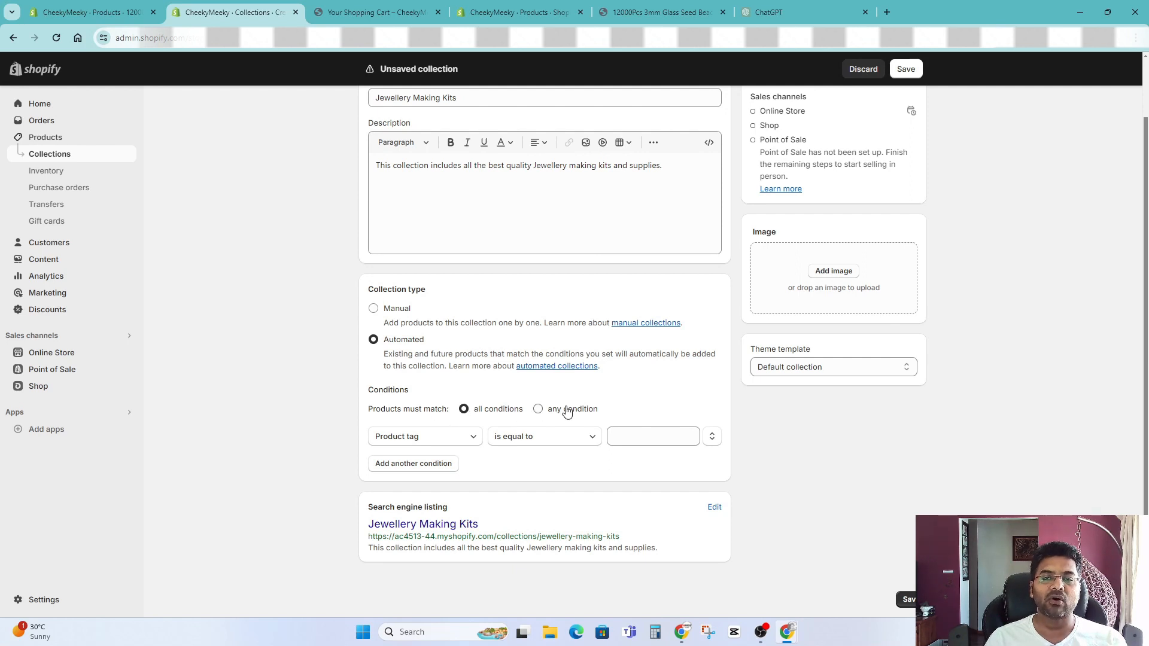
pyautogui.click(538, 409)
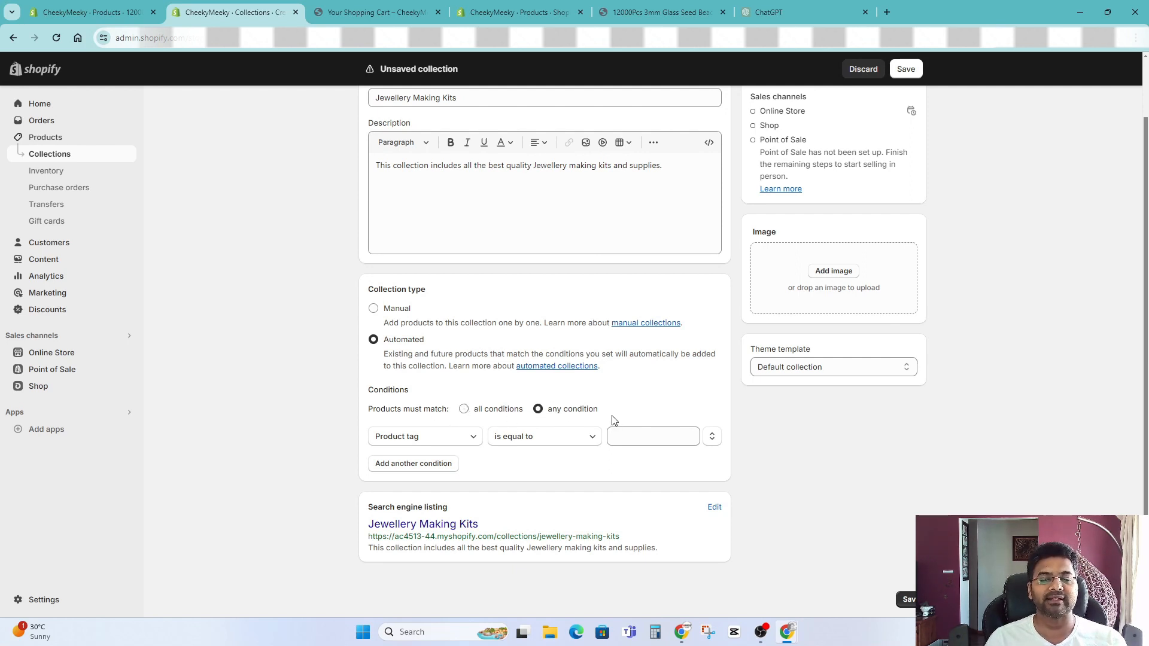
# Step: Set the first condition to product title contains "Jewellery Making Kit"
pyautogui.click(411, 437)
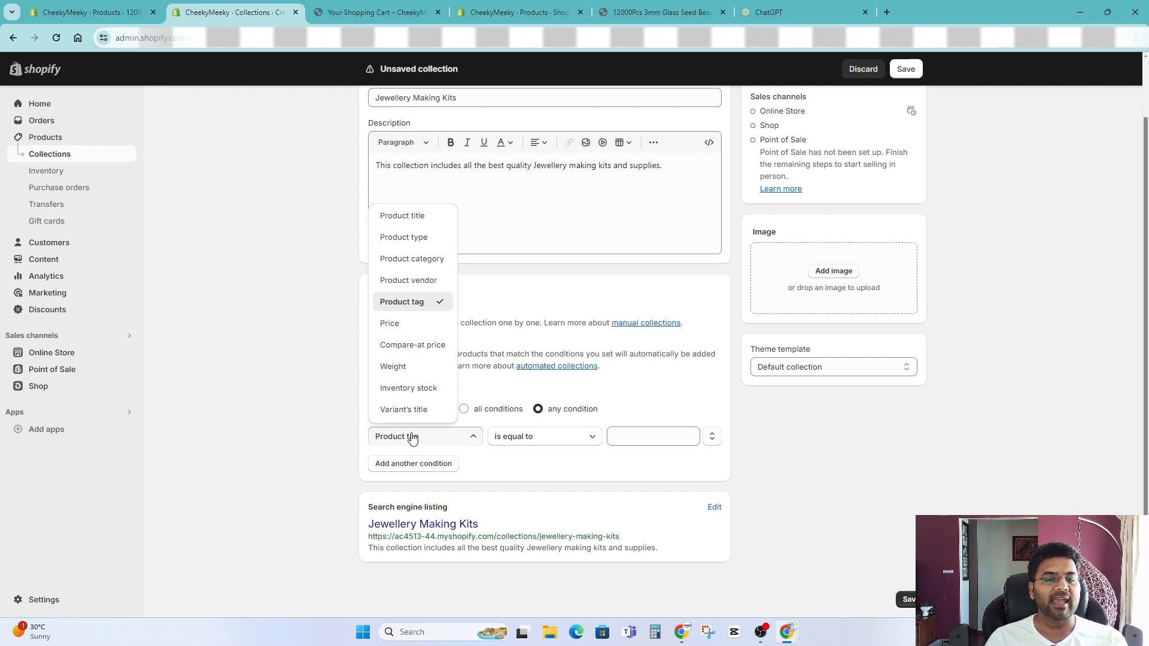
pyautogui.click(413, 216)
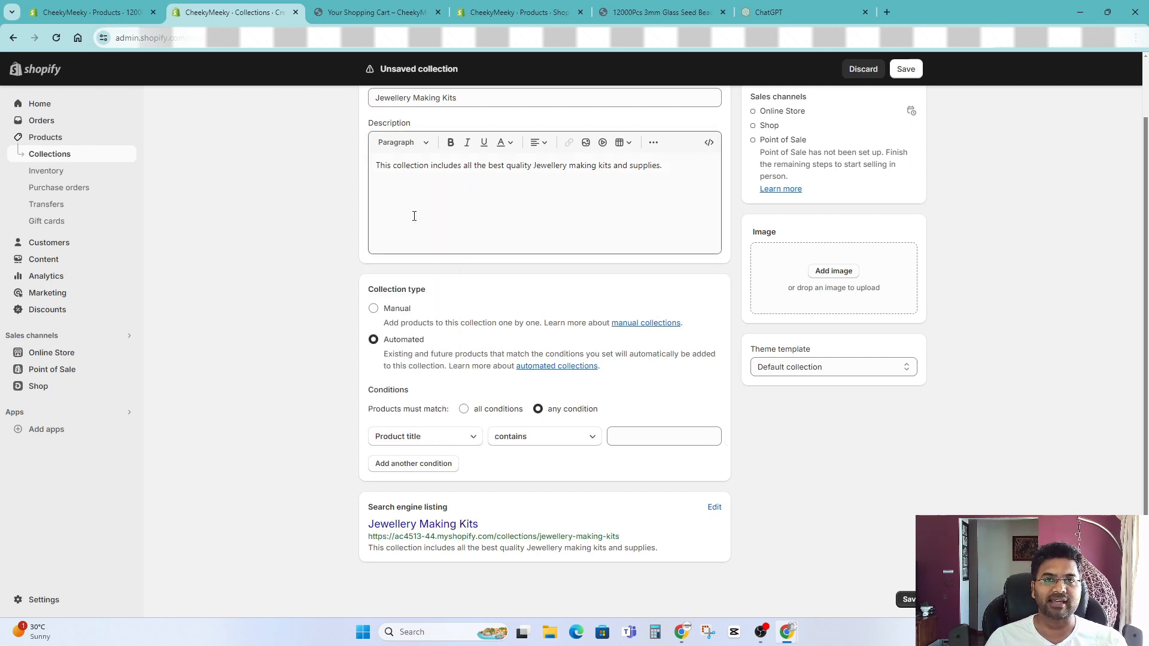
pyautogui.click(521, 441)
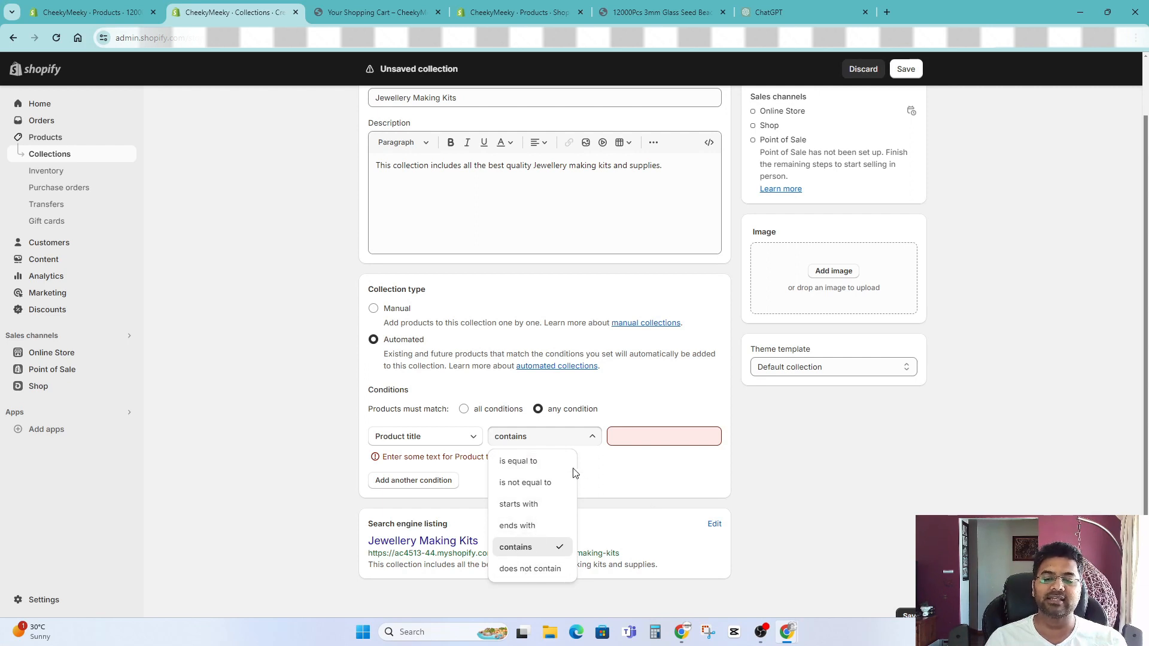
pyautogui.click(645, 435)
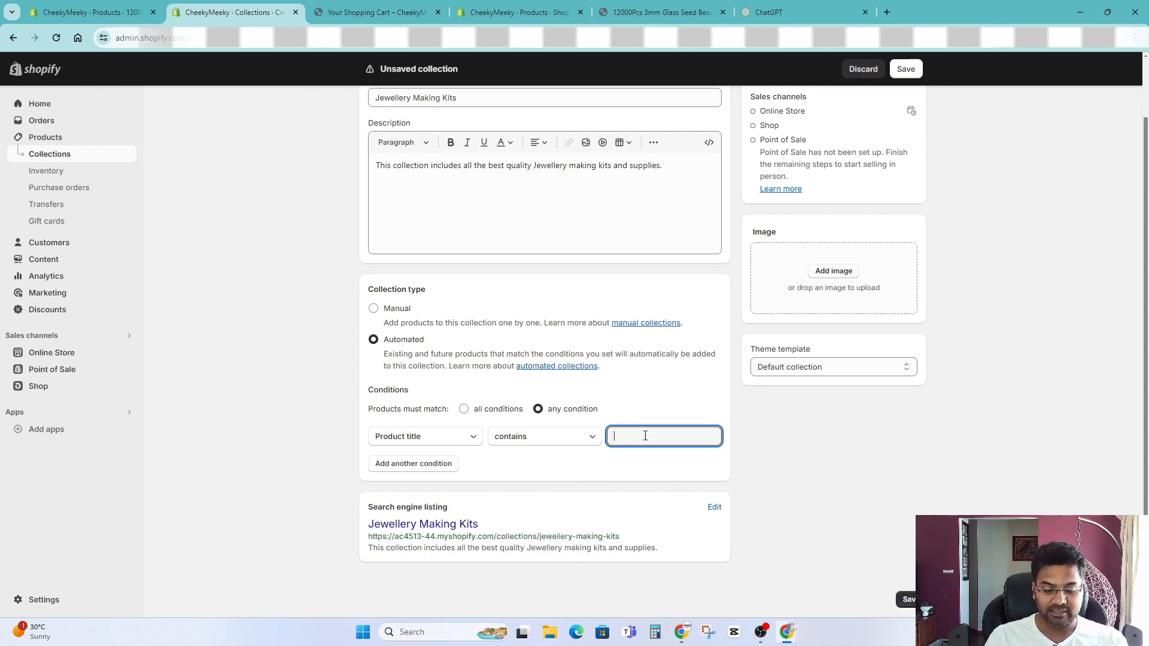
pyautogui.write('Jewellery Making Kit')
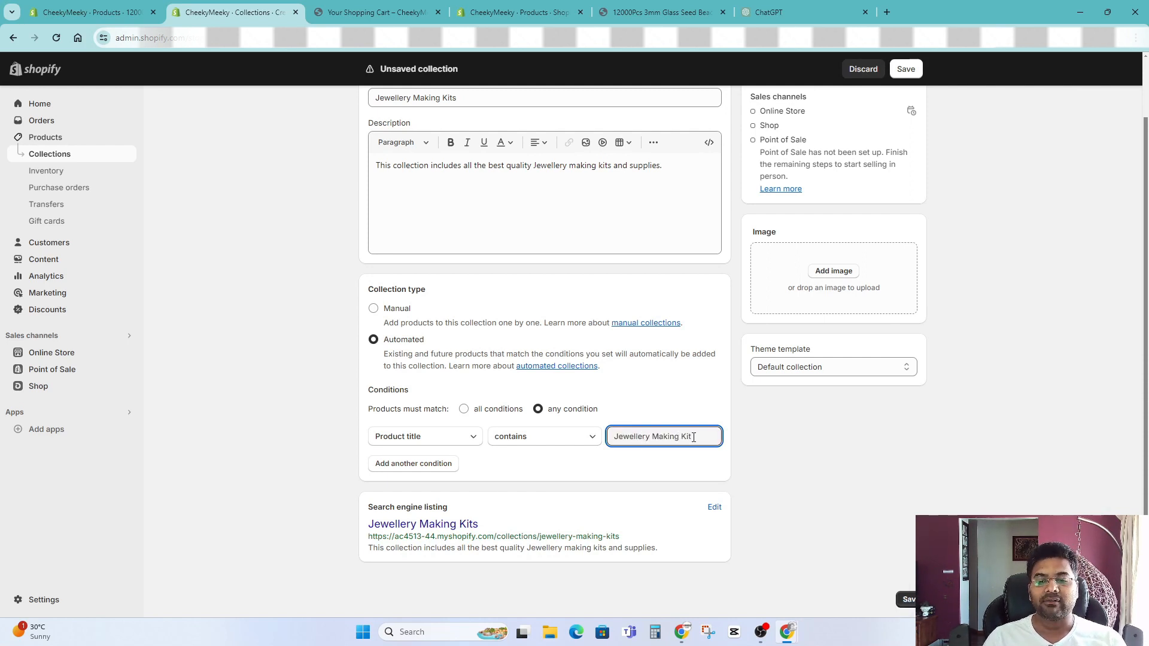
# Step: Copy the first condition's text and add a second condition for product titles containing "Jewellery Making Kits"
pyautogui.hotkey('ctrl', 'a')
pyautogui.hotkey('ctrl', 'c')
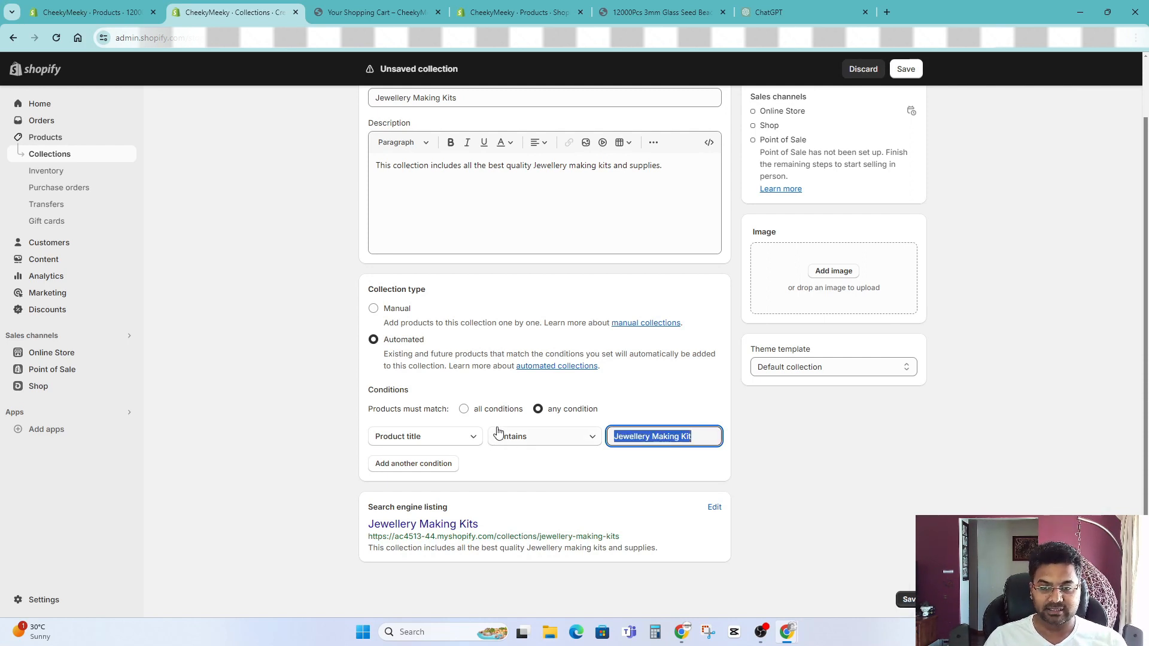
pyautogui.click(550, 465)
pyautogui.click(426, 466)
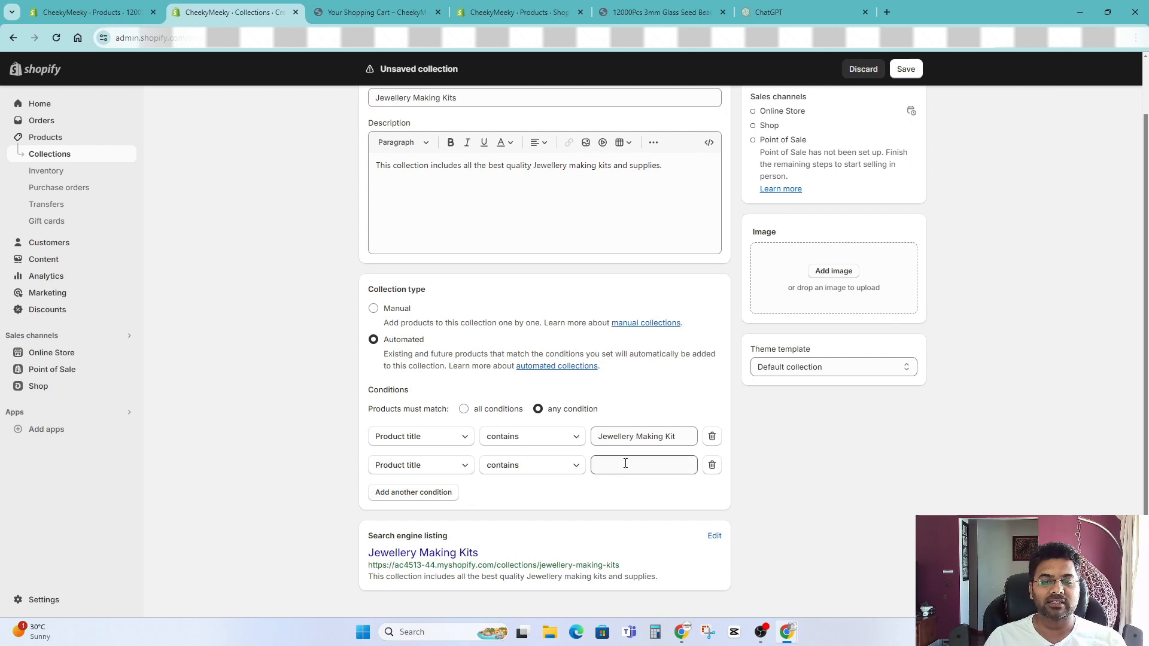
pyautogui.click(646, 464)
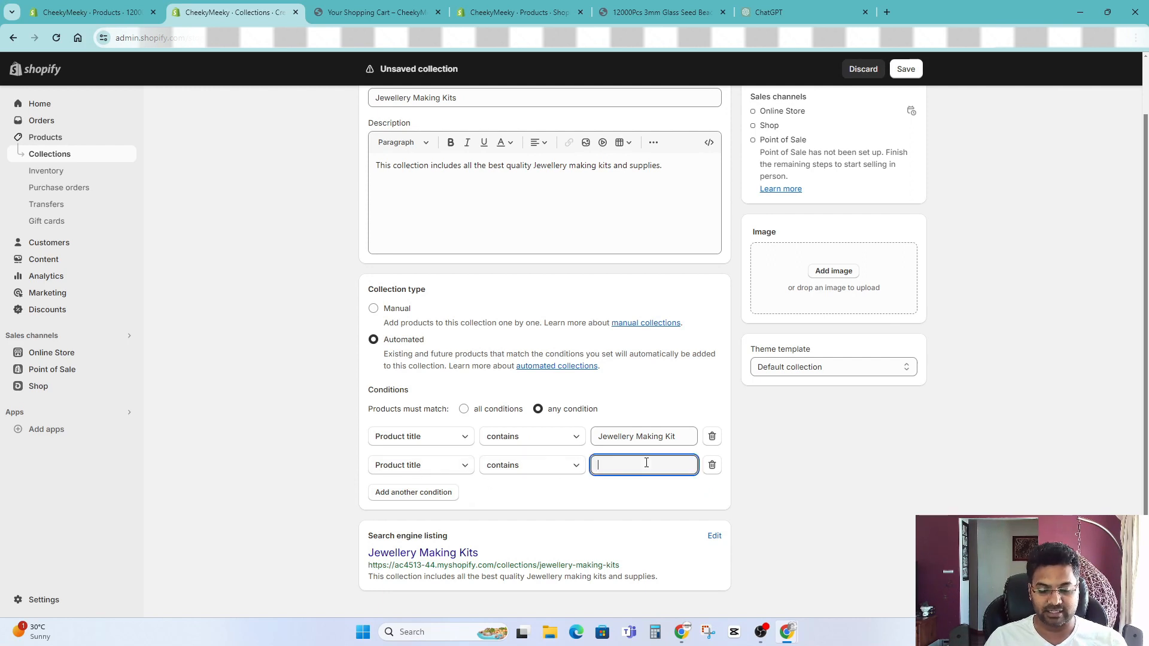
pyautogui.hotkey('ctrl', 'v')
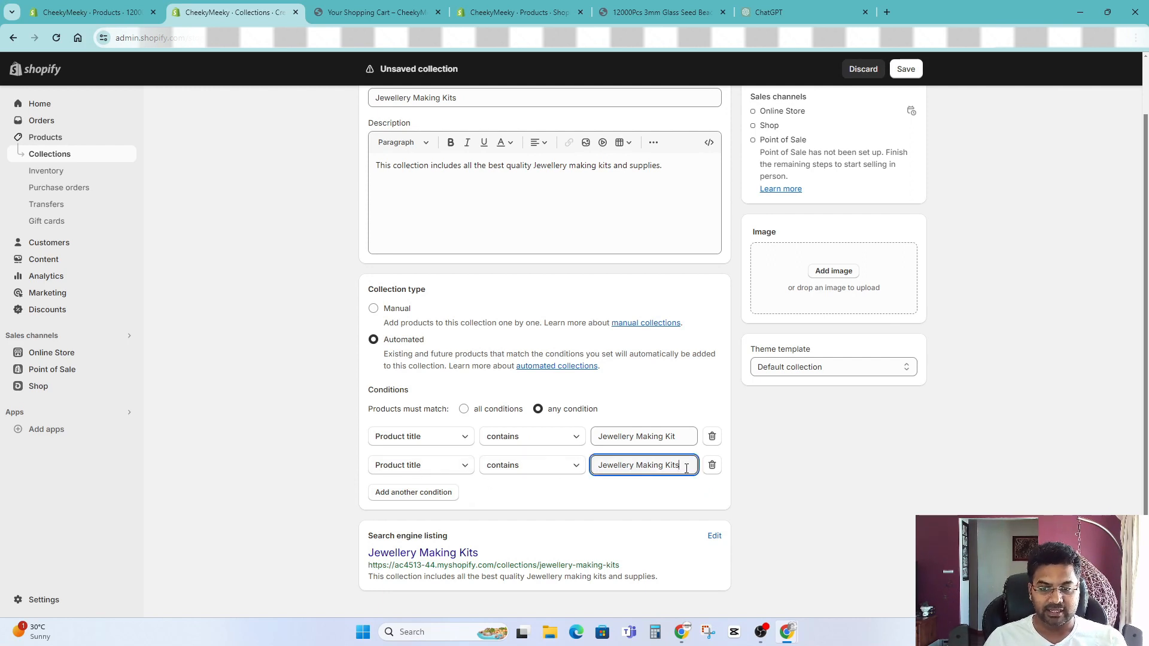
pyautogui.write('s')
pyautogui.click(670, 499)
# Step: Add a third condition for product titles containing "Jewellery Making", reusing the copied text without the word "Kit"
pyautogui.click(434, 493)
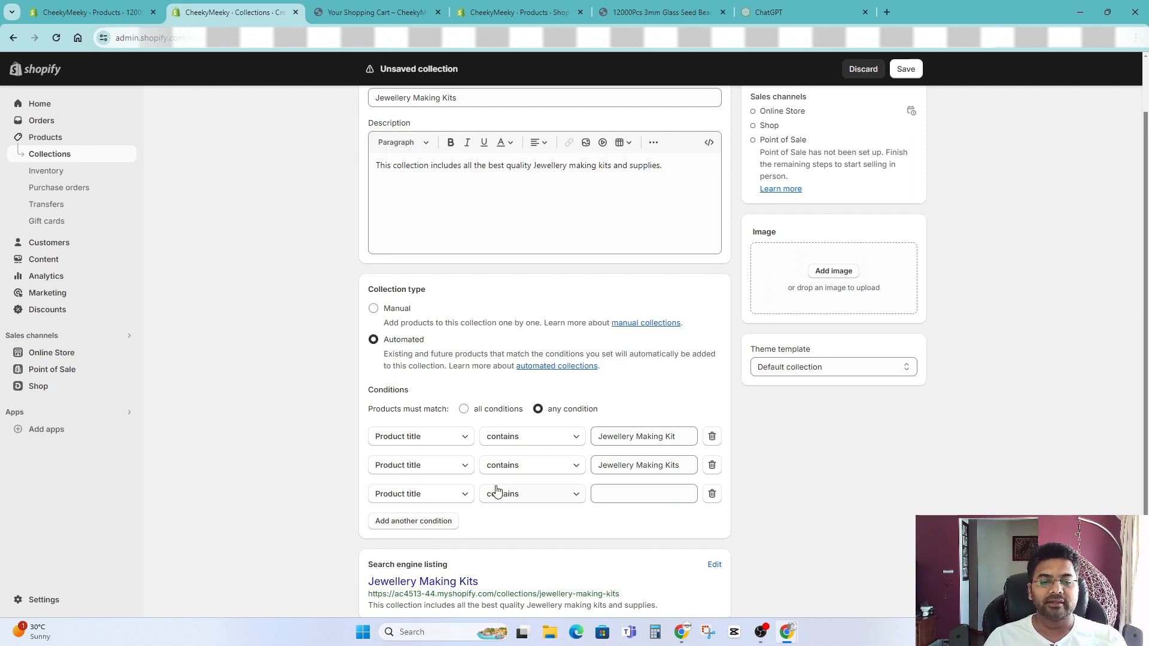
pyautogui.click(627, 496)
pyautogui.hotkey('ctrl', 'v')
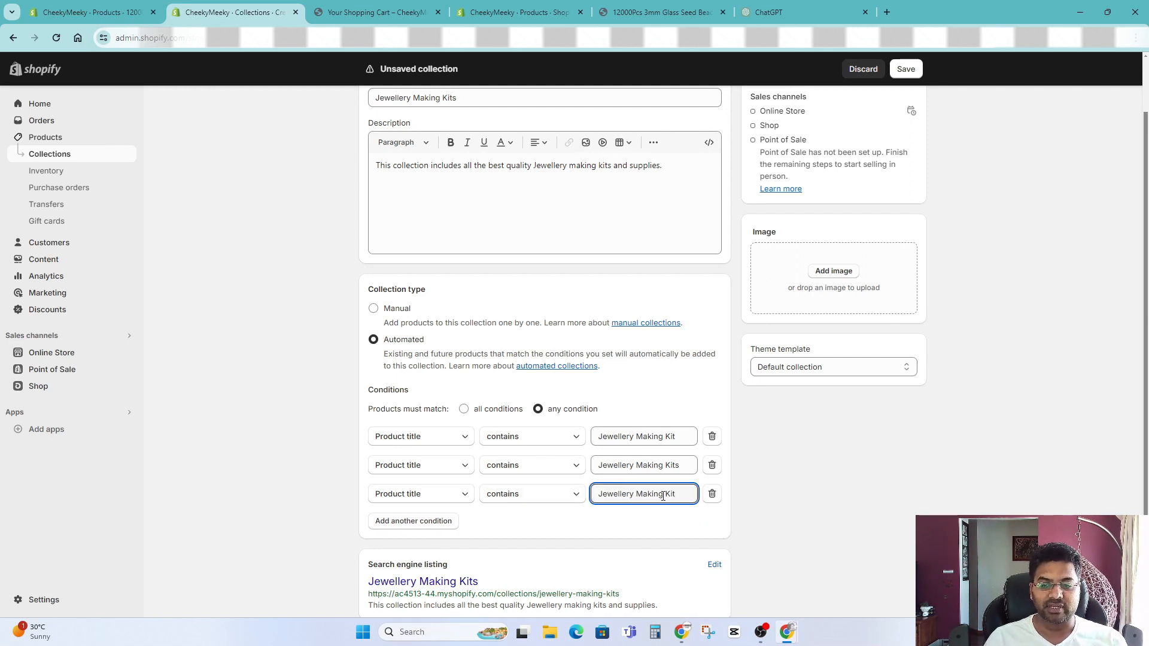
pyautogui.moveTo(663, 495); pyautogui.dragTo(747, 499)
pyautogui.press('BackSpace')
pyautogui.click(686, 535)
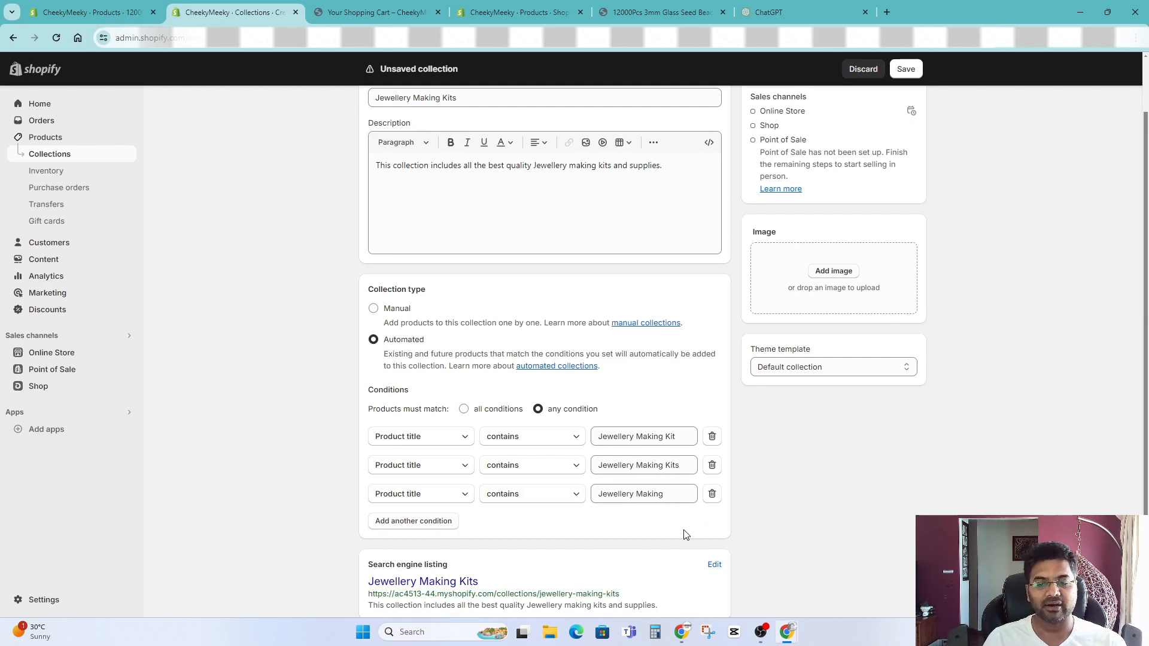
# Step: Add a fourth condition for product titles containing "Jewellery beads"
pyautogui.click(411, 522)
pyautogui.click(600, 524)
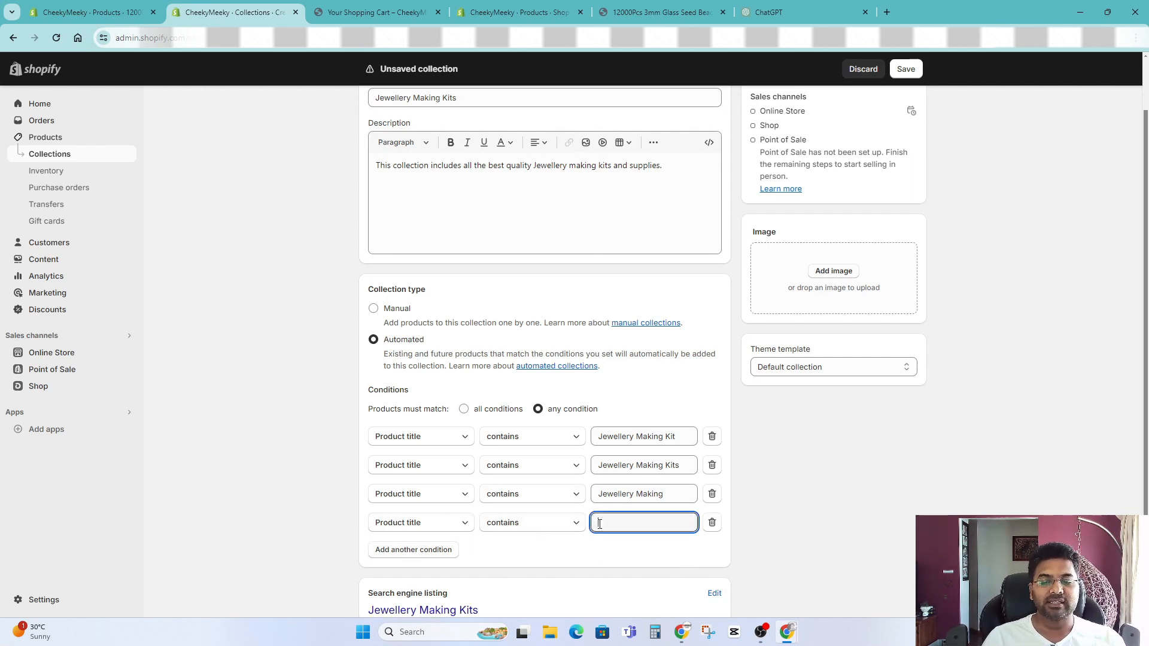
pyautogui.write('Jewellery be')
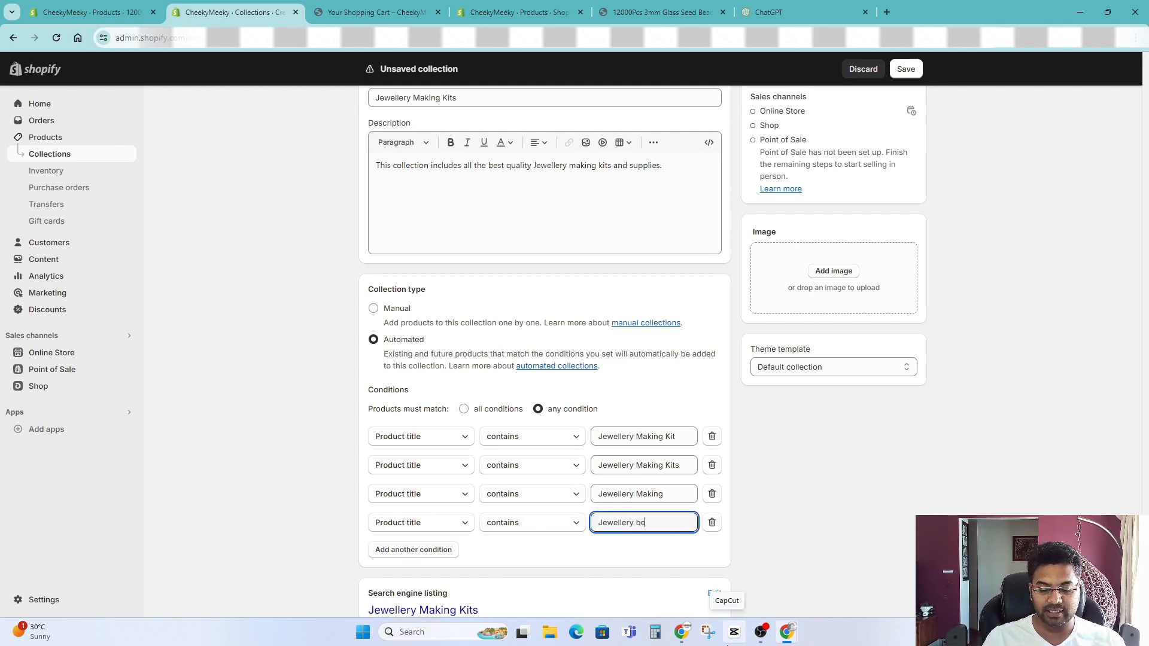
pyautogui.write('ads')
# Step: Add a fifth condition for products whose product category is equal to "Jewelry Making Kits"
pyautogui.click(443, 550)
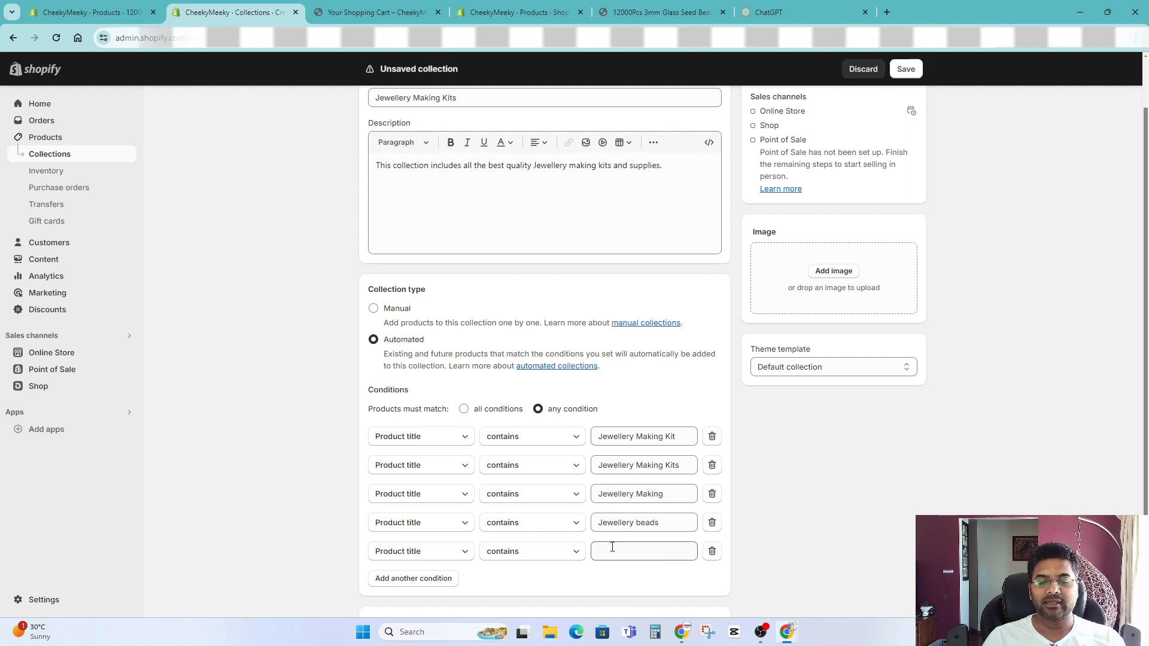
pyautogui.click(418, 551)
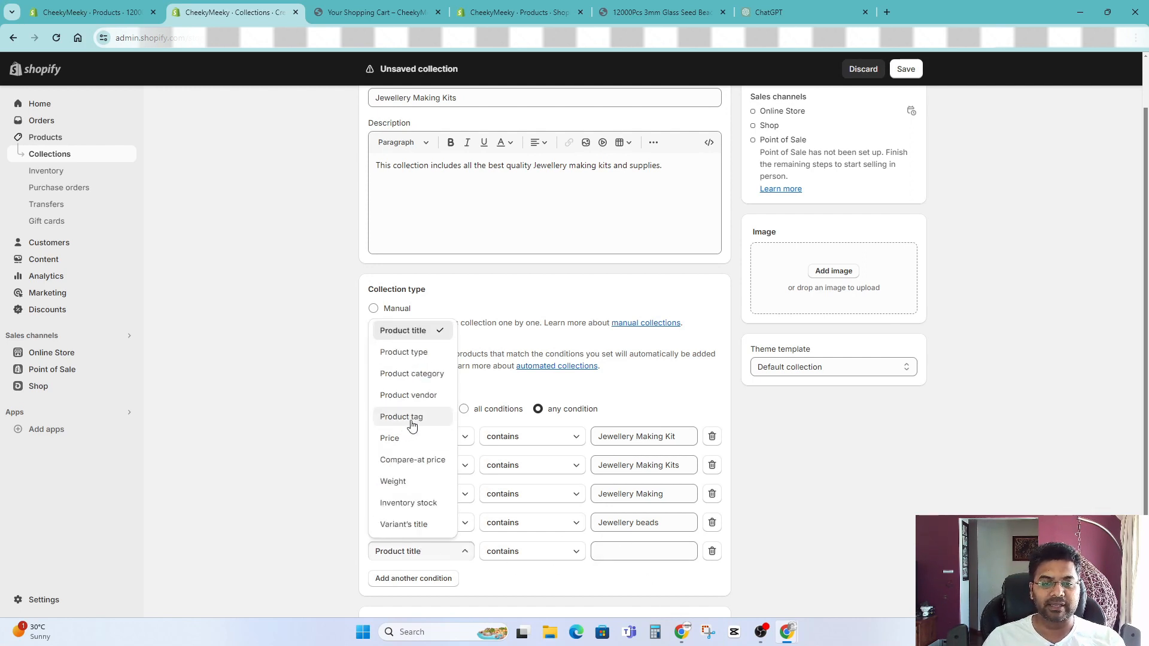
pyautogui.click(409, 374)
pyautogui.click(632, 559)
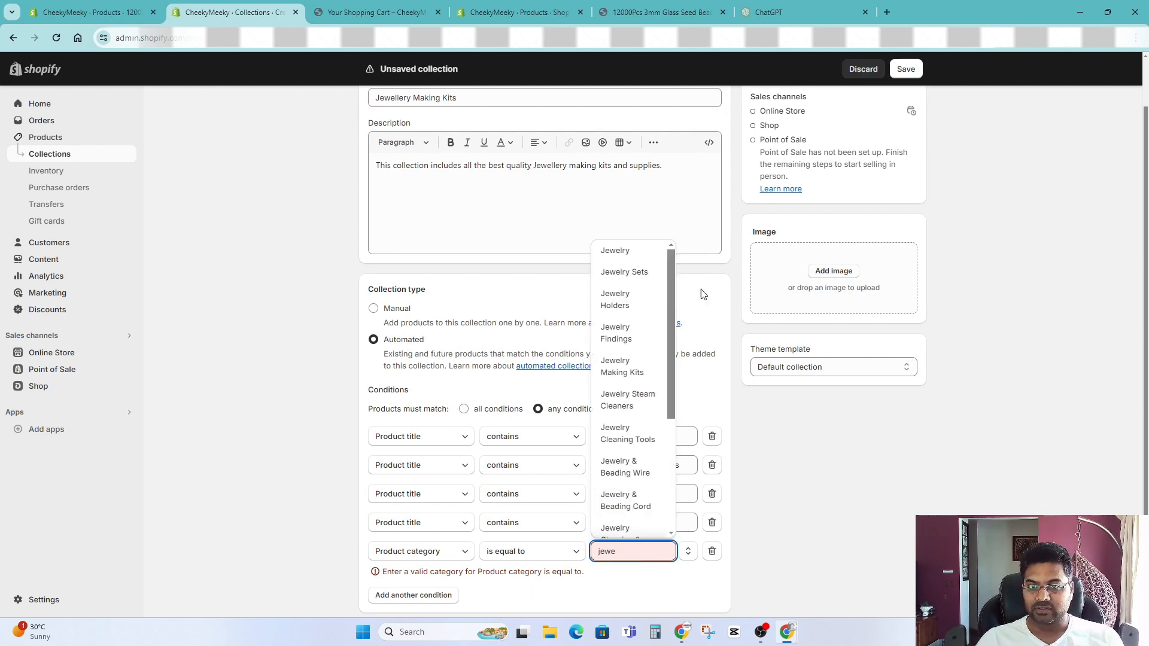
pyautogui.click(623, 372)
# Step: Copy the category name and add a sixth condition for product titles containing "Jewelry Making", removing the word "Kits"
pyautogui.click(640, 552)
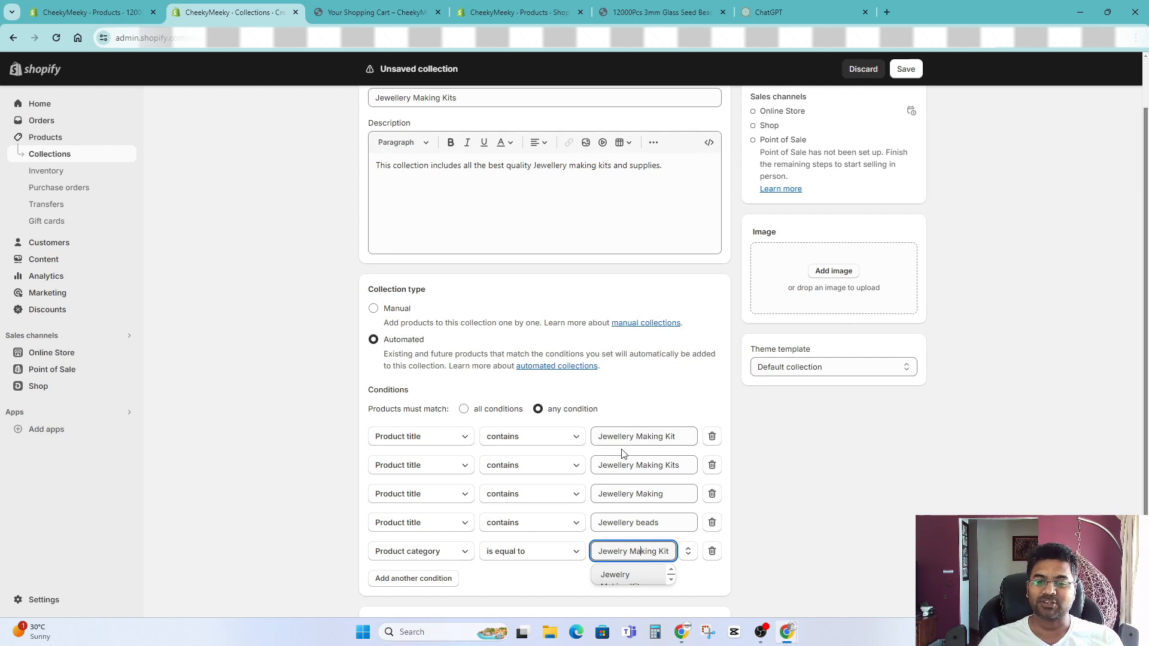
pyautogui.moveTo(593, 556); pyautogui.dragTo(699, 567)
pyautogui.hotkey('ctrl', 'c')
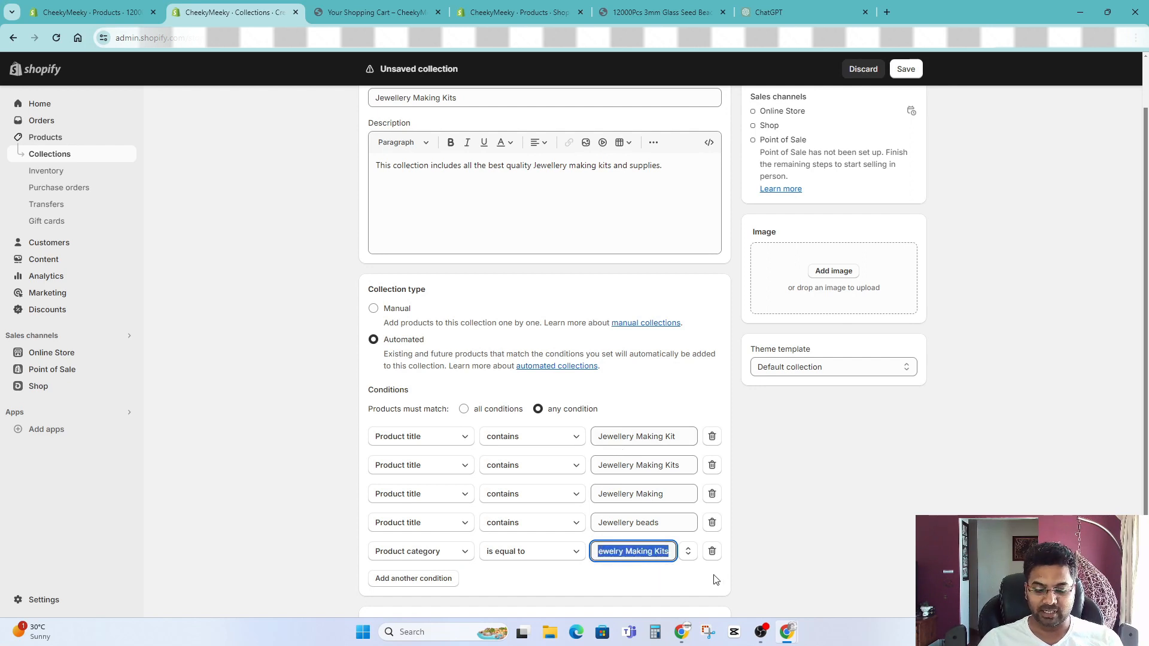
pyautogui.click(689, 590)
pyautogui.scroll(-2, 515, 558)
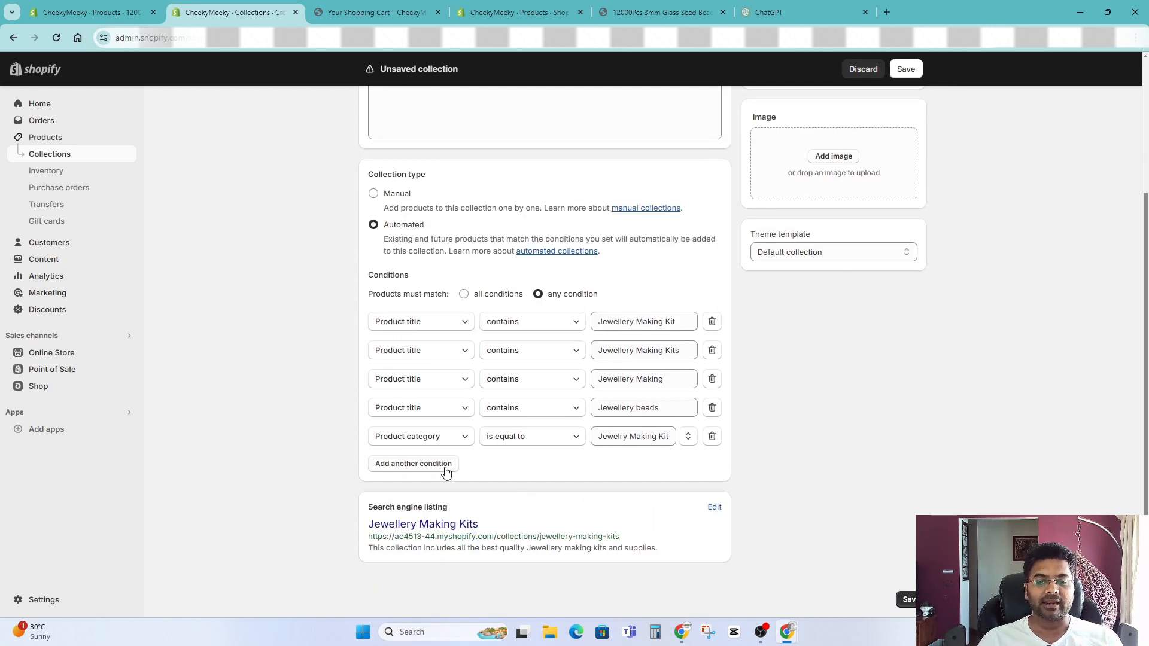
pyautogui.click(444, 467)
pyautogui.click(409, 475)
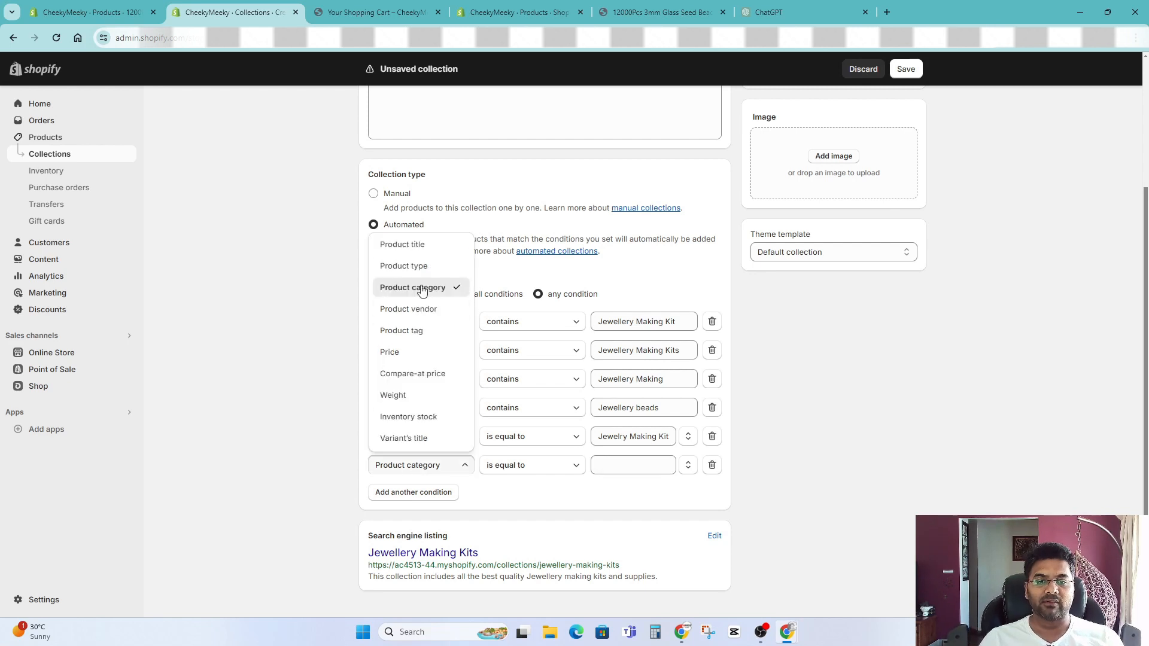
pyautogui.click(386, 246)
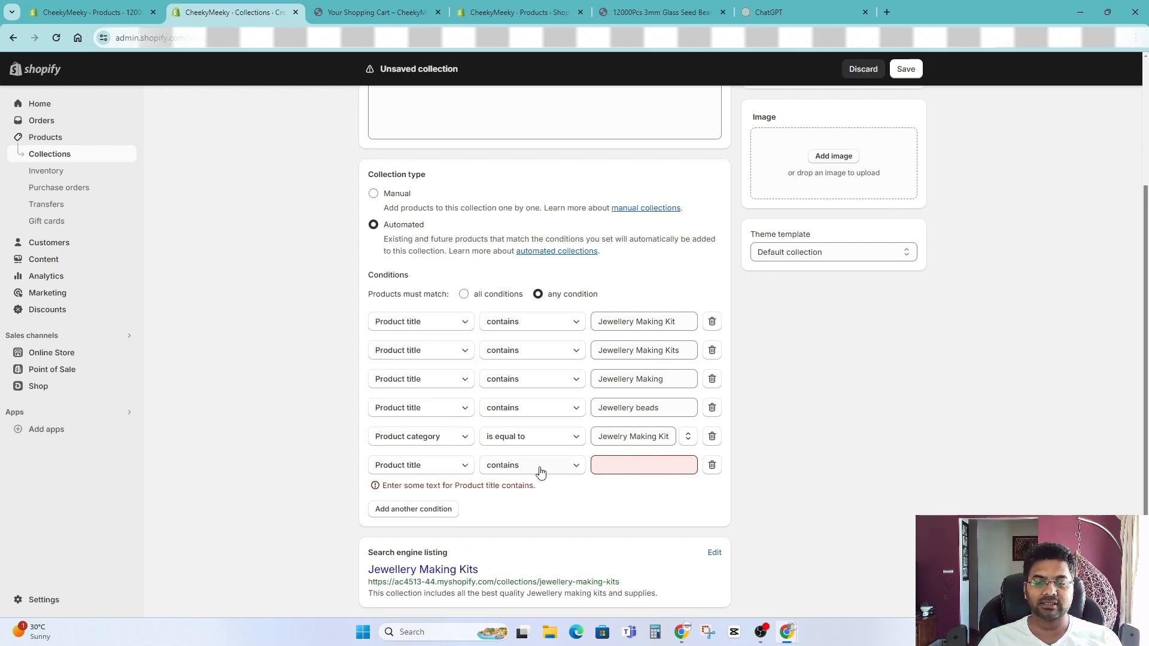
pyautogui.click(639, 471)
pyautogui.hotkey('ctrl', 'v')
pyautogui.doubleClick(660, 467)
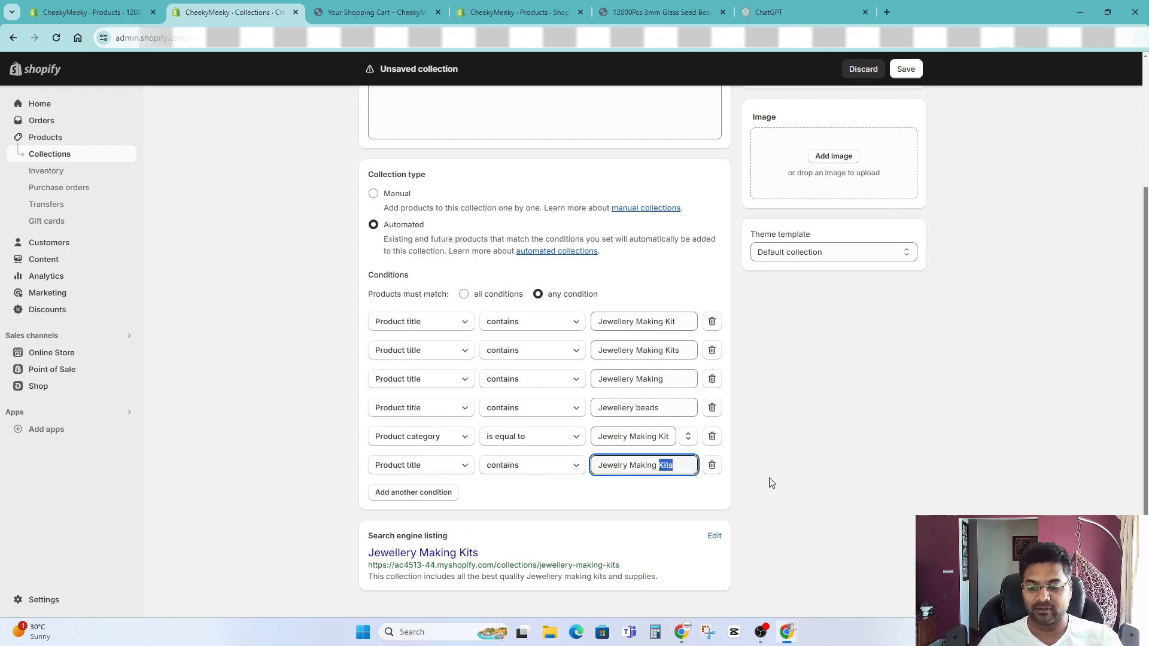
pyautogui.press('BackSpace')
pyautogui.click(636, 491)
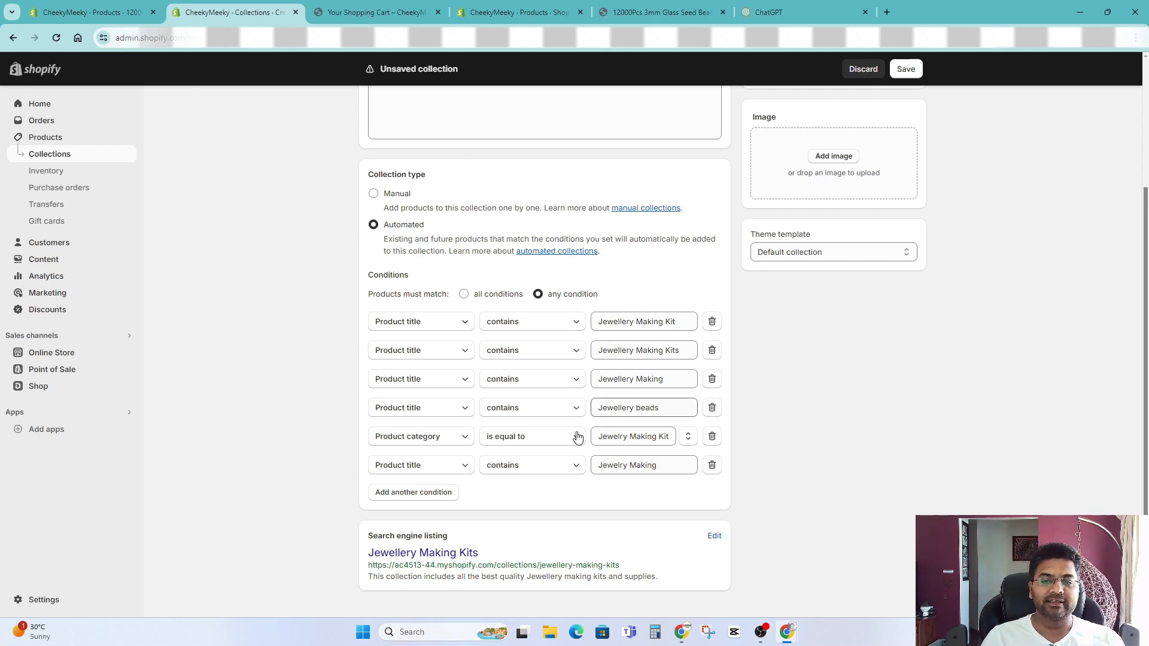
# Step: Review the collection form and examine the URL and title in its search engine listing
pyautogui.scroll(3, 922, 431)
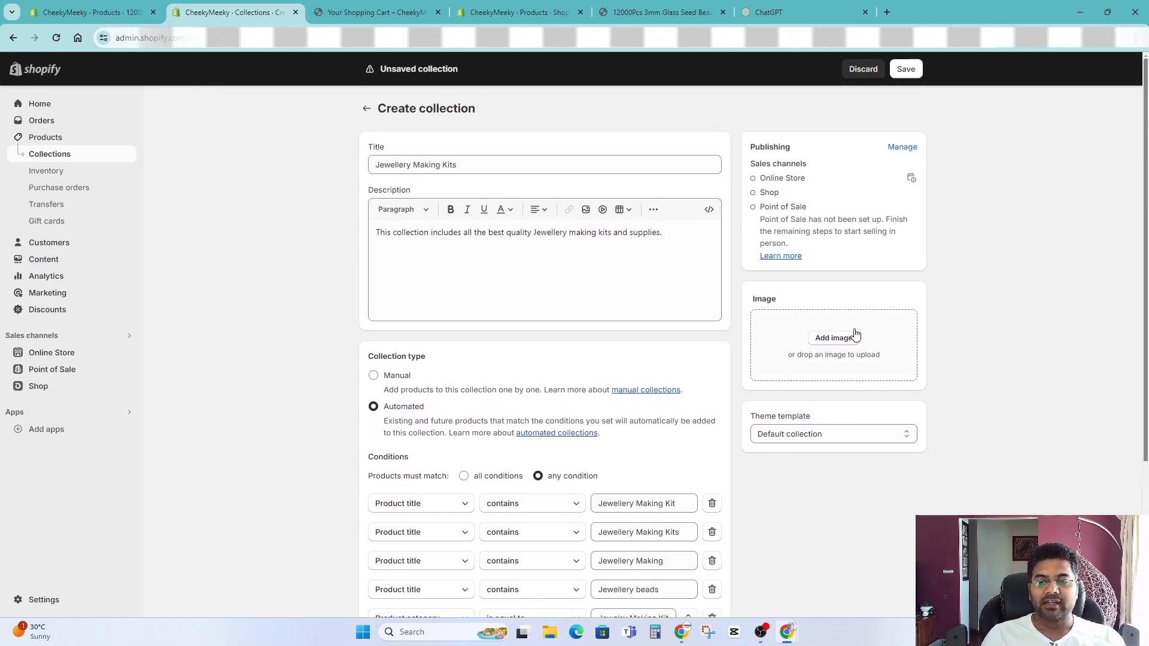
pyautogui.scroll(-4, 417, 526)
pyautogui.scroll(4, 509, 245)
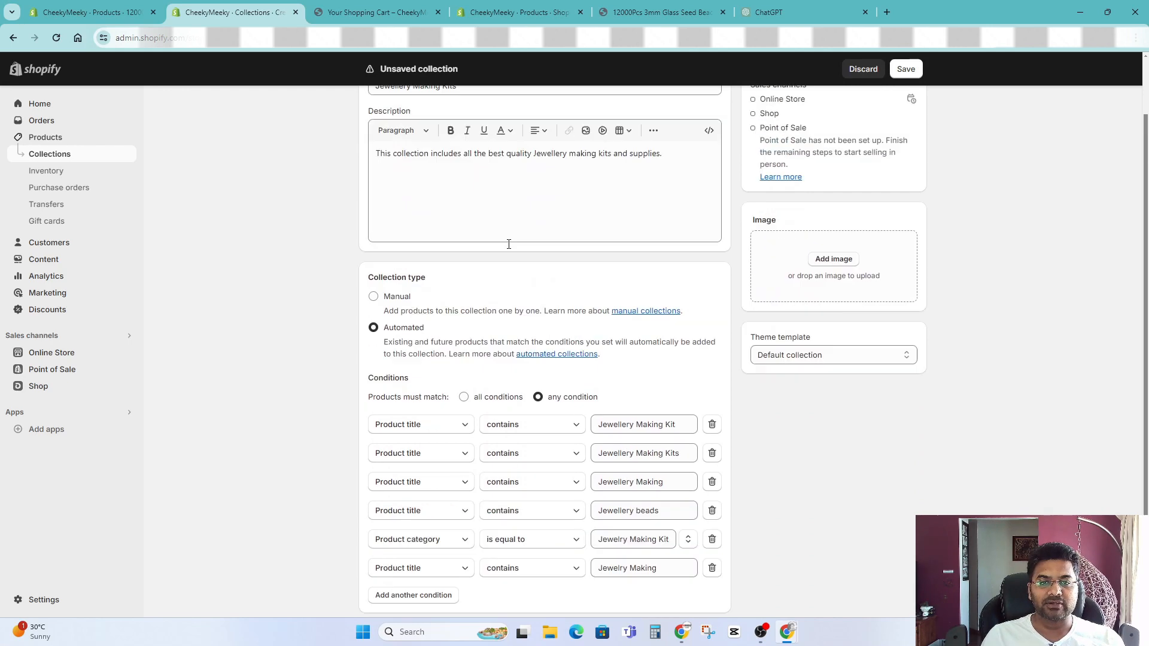
pyautogui.scroll(-4, 443, 283)
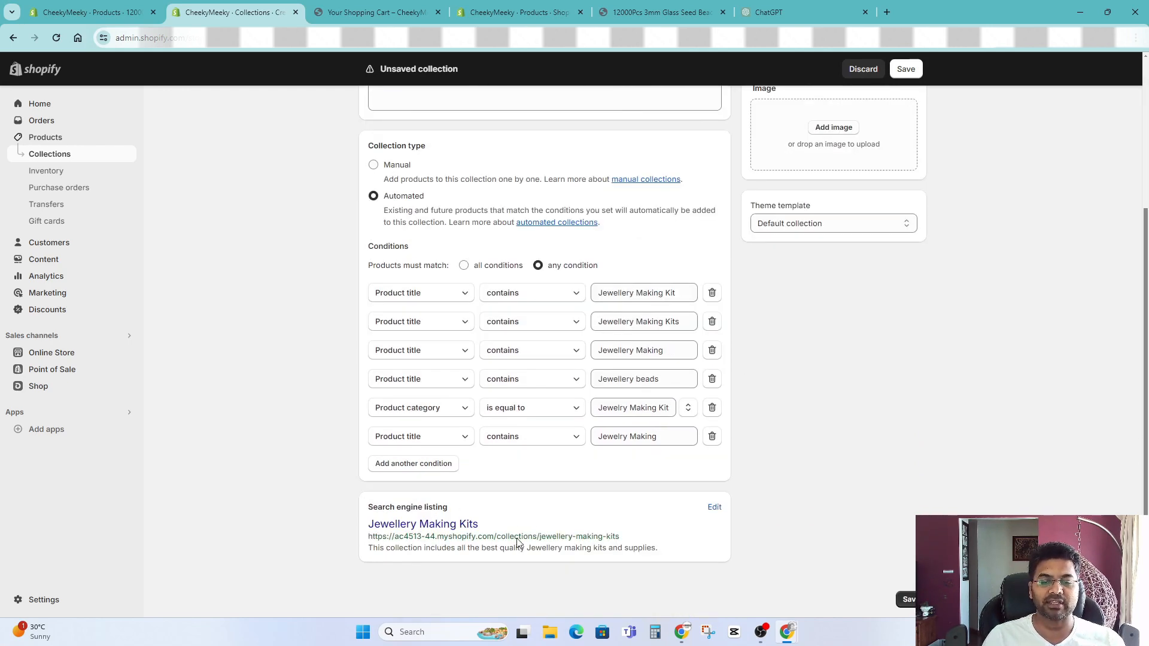
pyautogui.moveTo(619, 537); pyautogui.dragTo(359, 542)
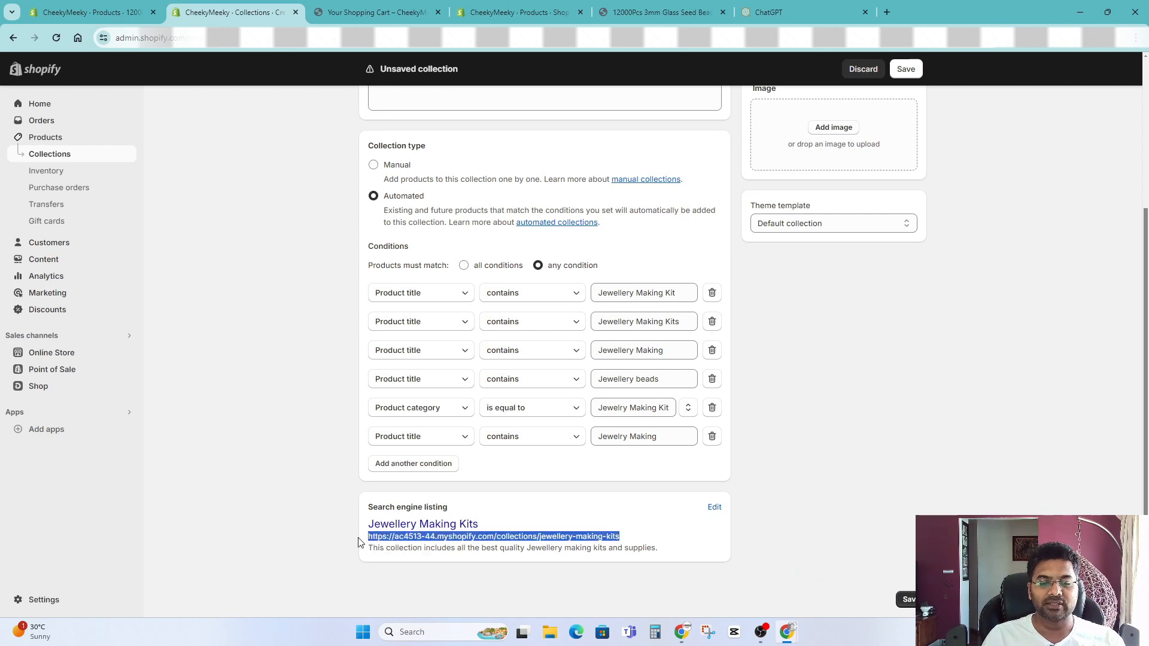
pyautogui.moveTo(479, 524); pyautogui.dragTo(368, 528)
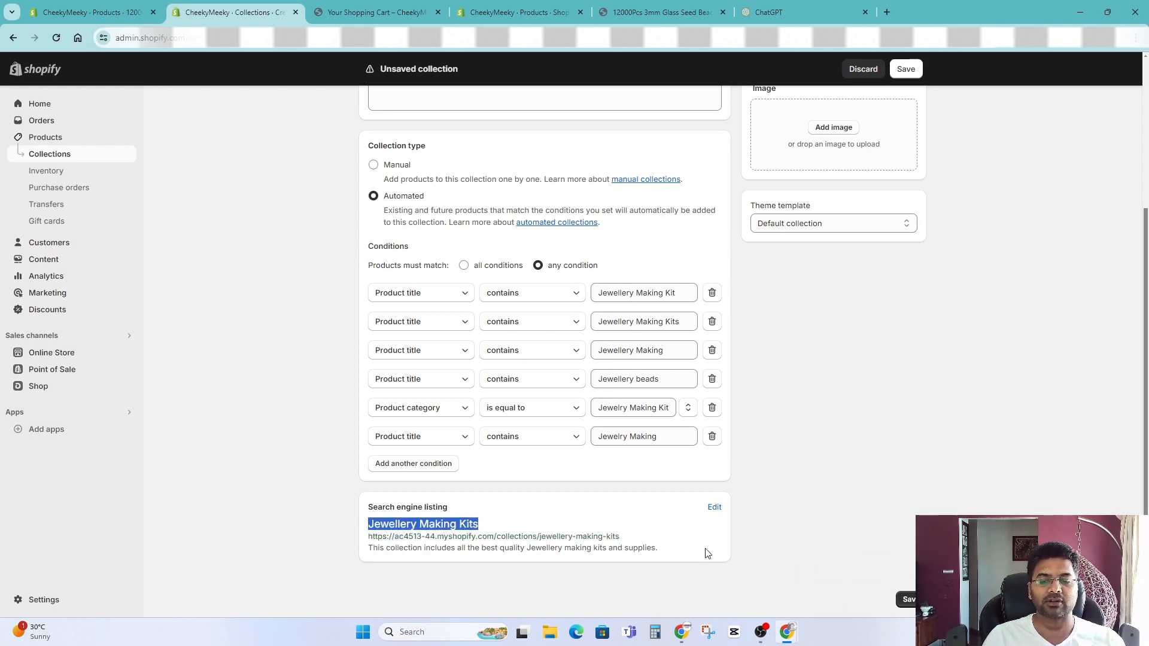
pyautogui.click(790, 541)
# Step: Check which sales channels the collection is published to without changing the selection
pyautogui.scroll(3, 761, 276)
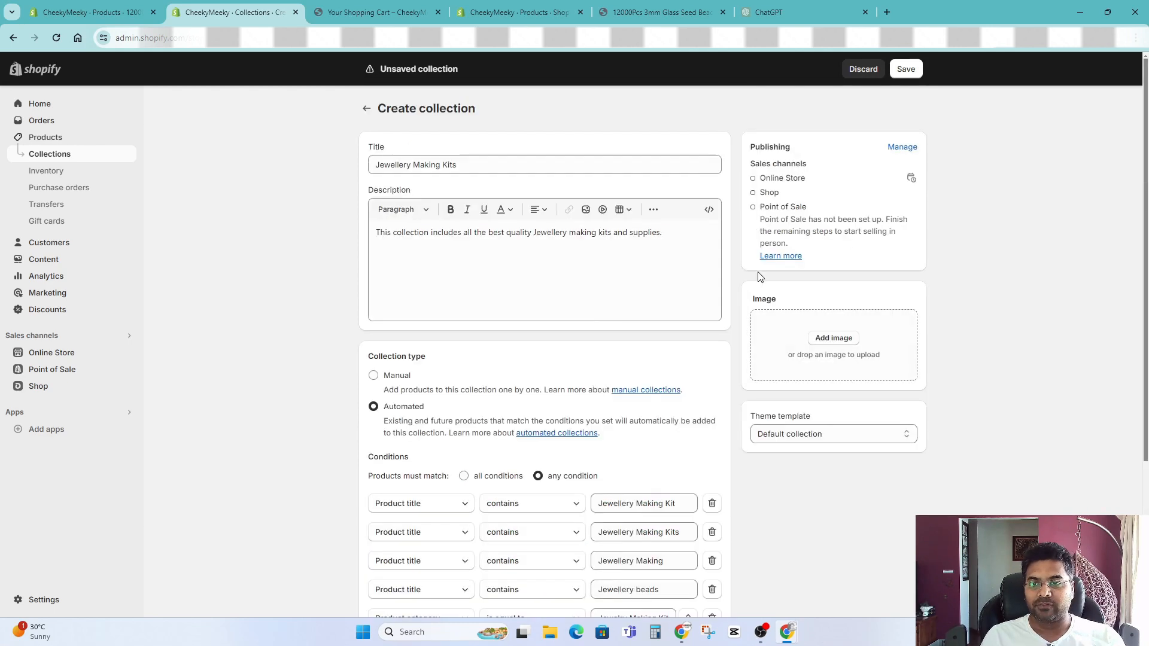
pyautogui.click(901, 148)
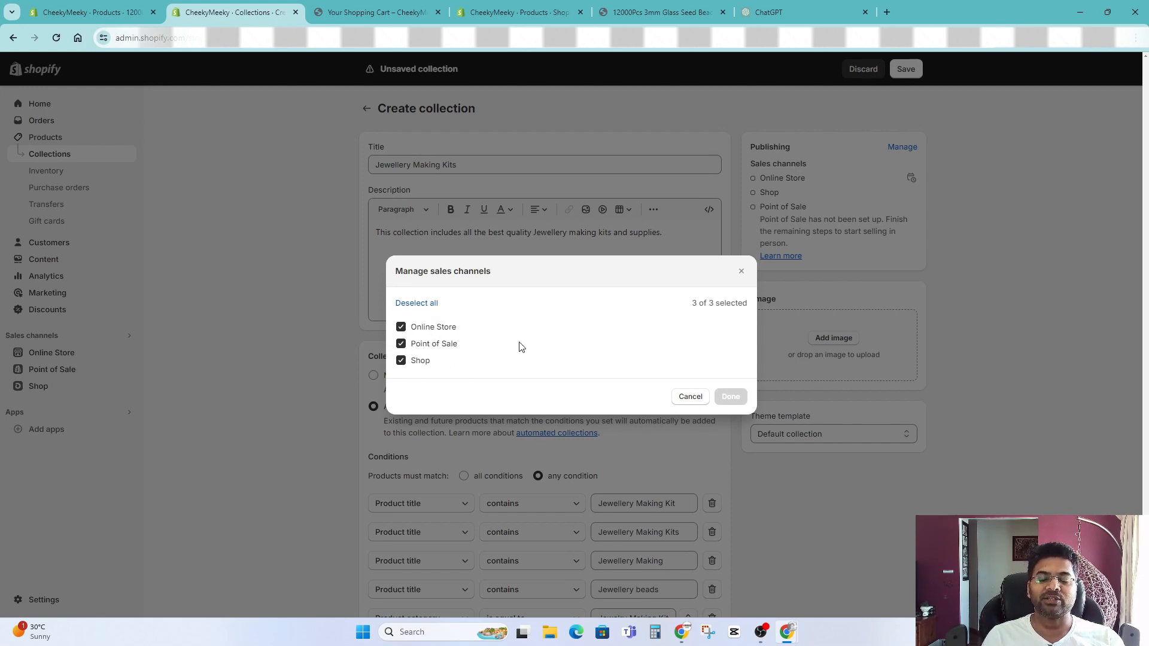
pyautogui.click(690, 397)
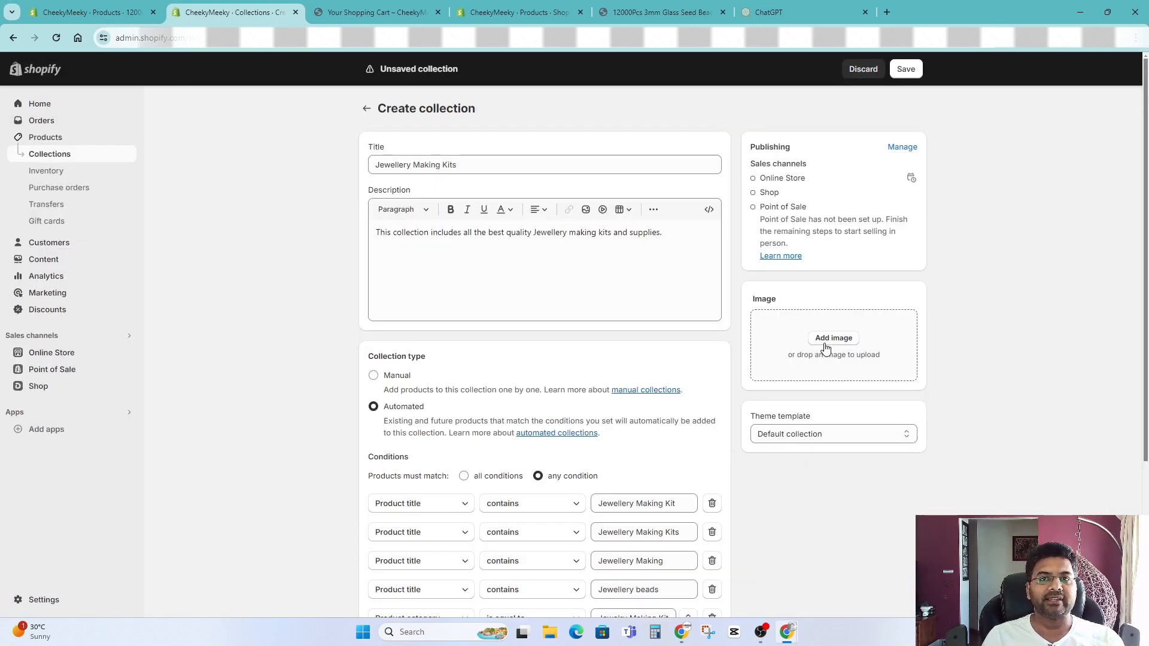
# Step: Upload the first seed bead image from Downloads as the collection image, and save the collection with the Default collection theme template
pyautogui.click(827, 348)
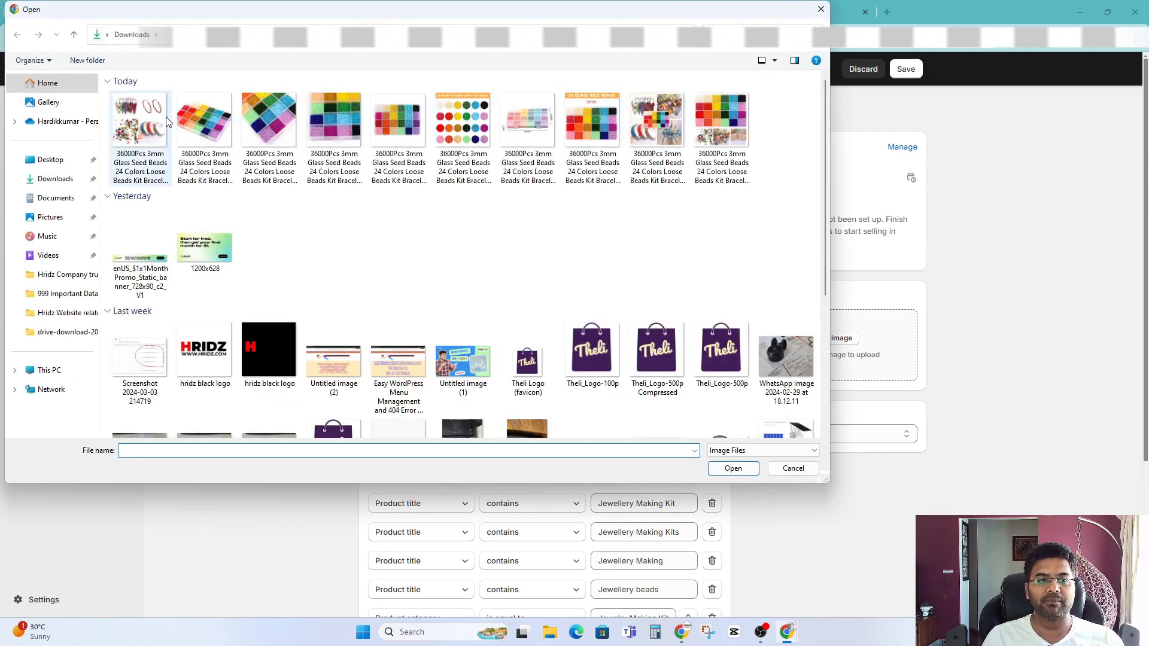
pyautogui.doubleClick(141, 122)
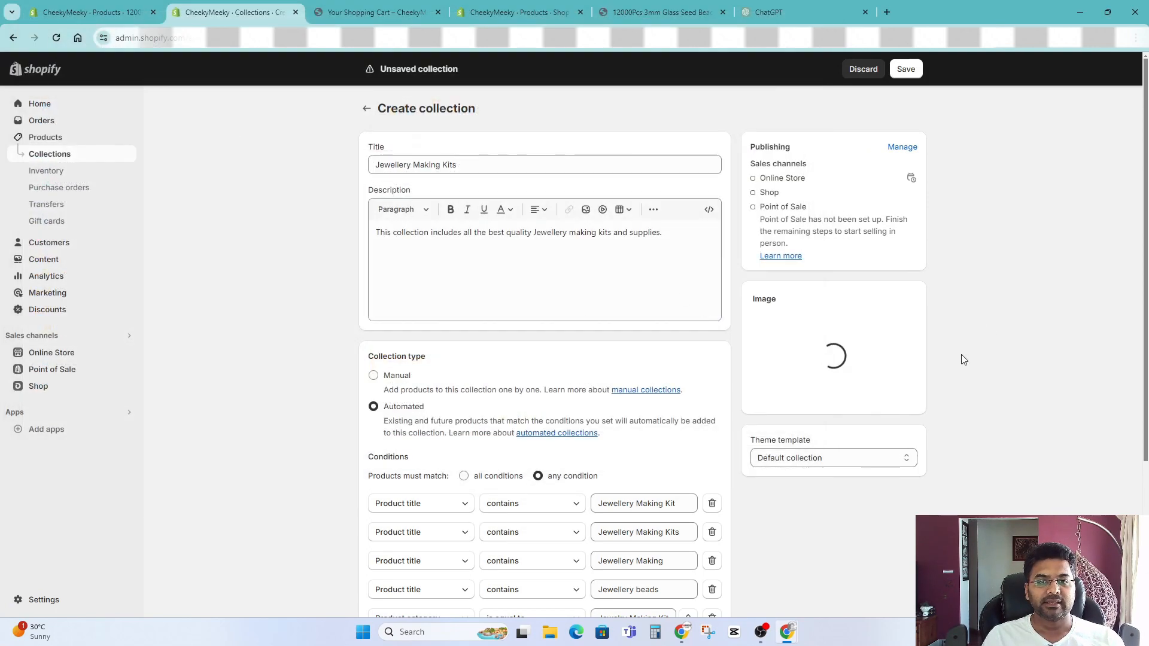
pyautogui.scroll(-2, 838, 389)
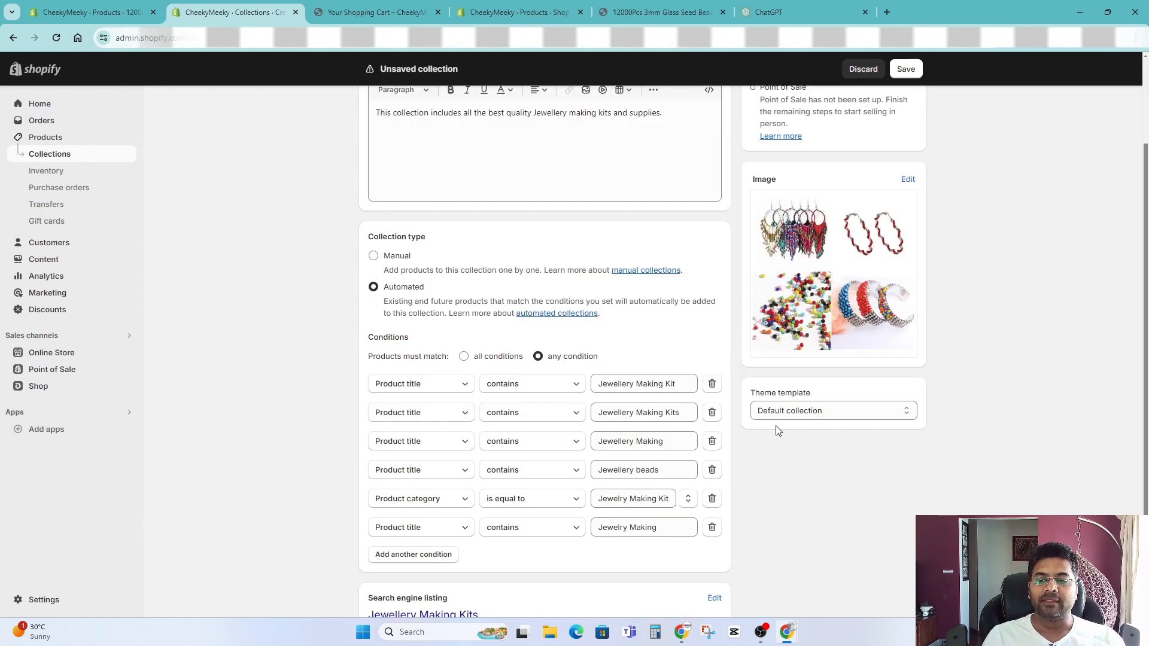
pyautogui.click(820, 410)
pyautogui.click(875, 486)
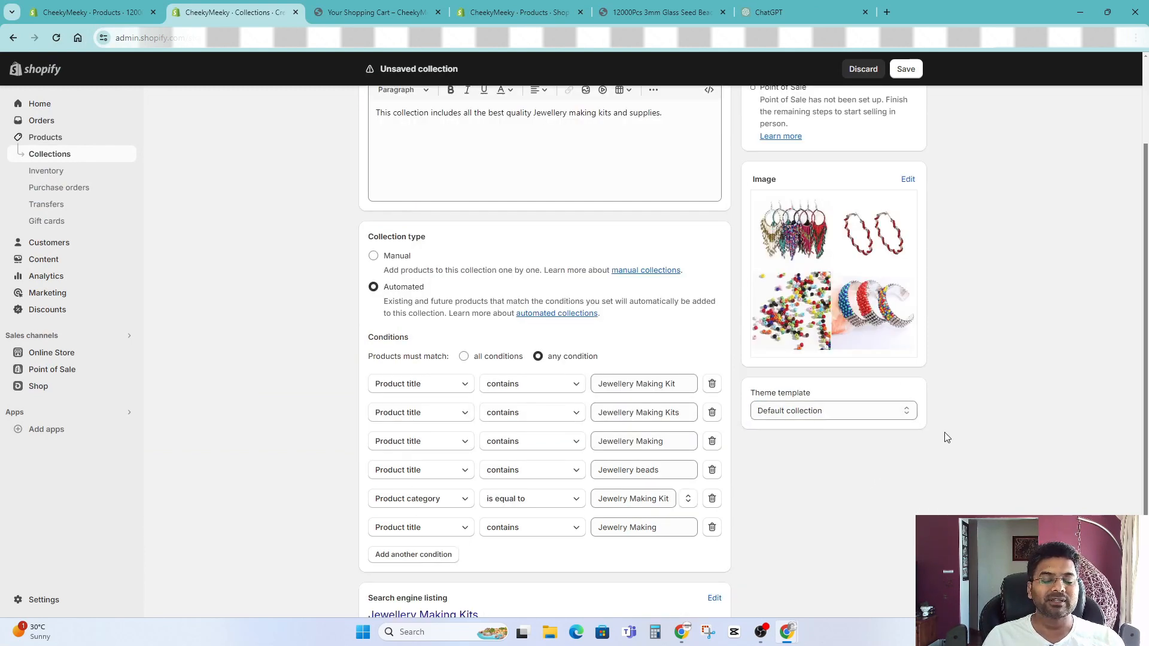
pyautogui.scroll(2, 913, 425)
pyautogui.click(905, 69)
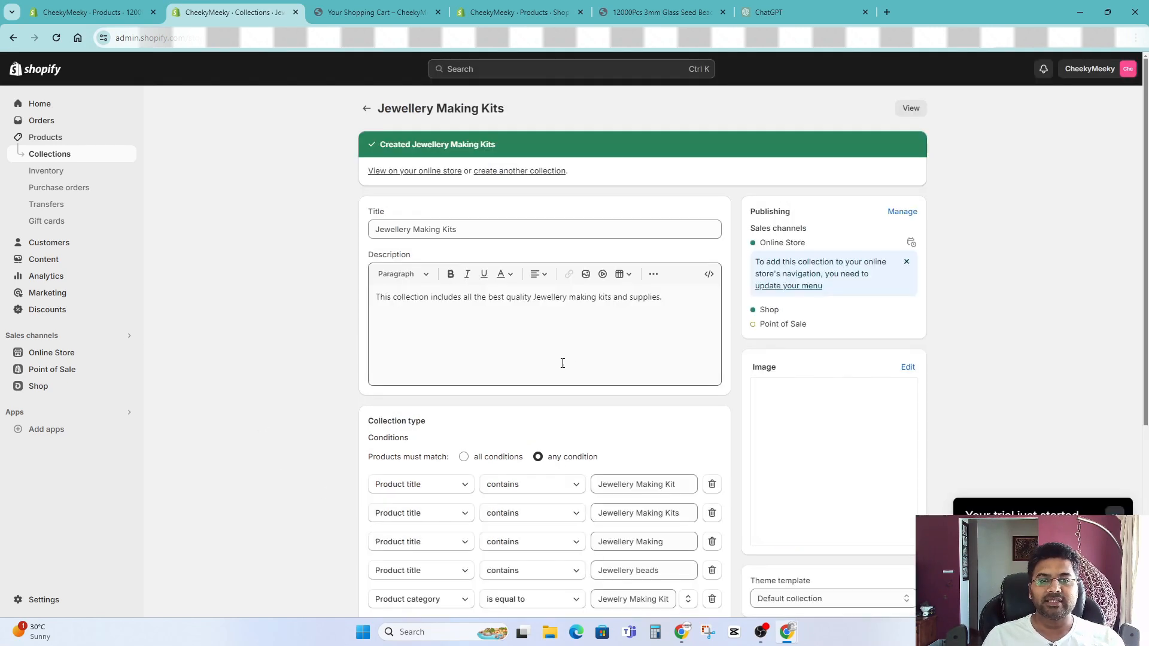
# Step: Look through the products gathered in the saved collection and check its details
pyautogui.scroll(-15, 739, 331)
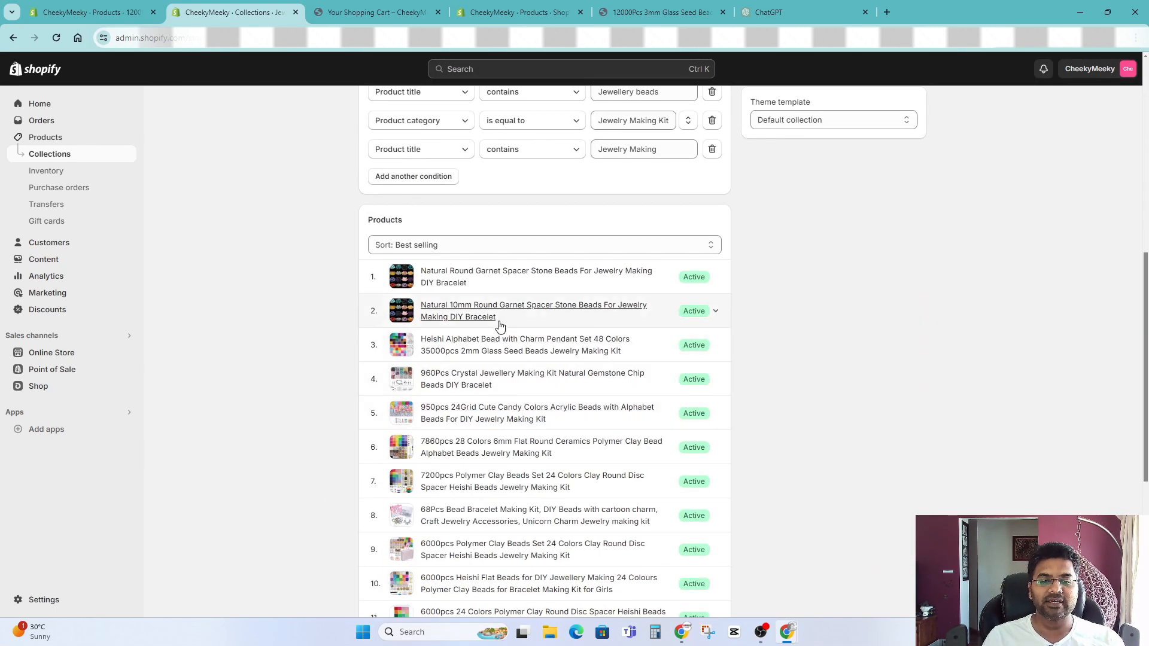
pyautogui.click(549, 468)
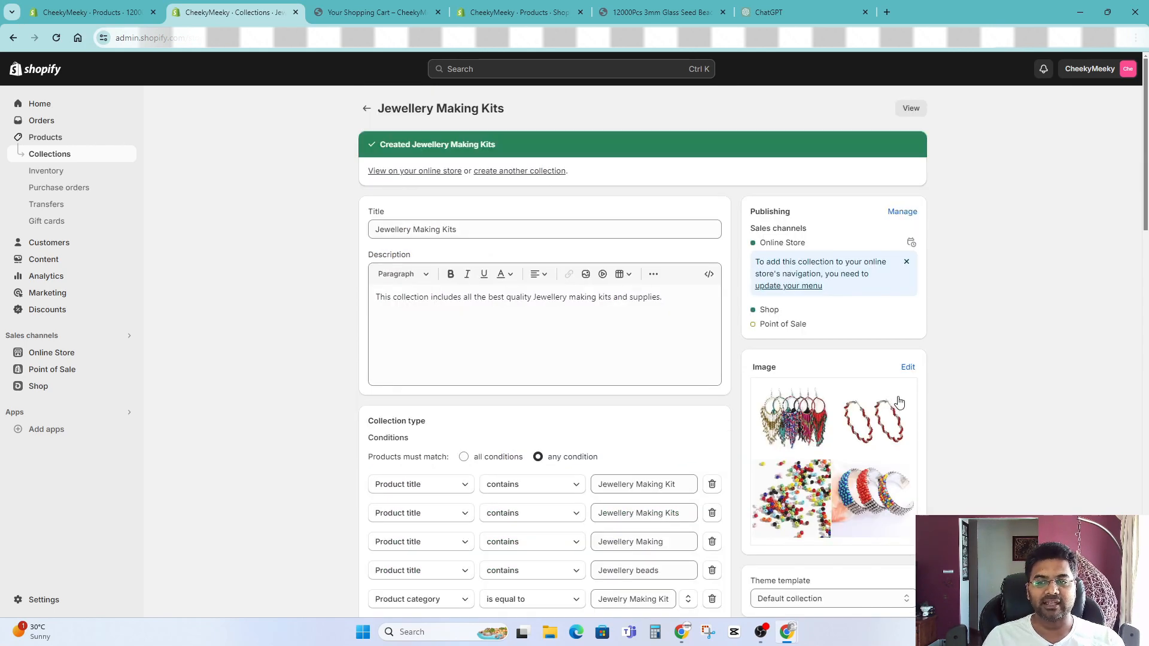
pyautogui.scroll(-4, 897, 388)
pyautogui.scroll(4, 849, 405)
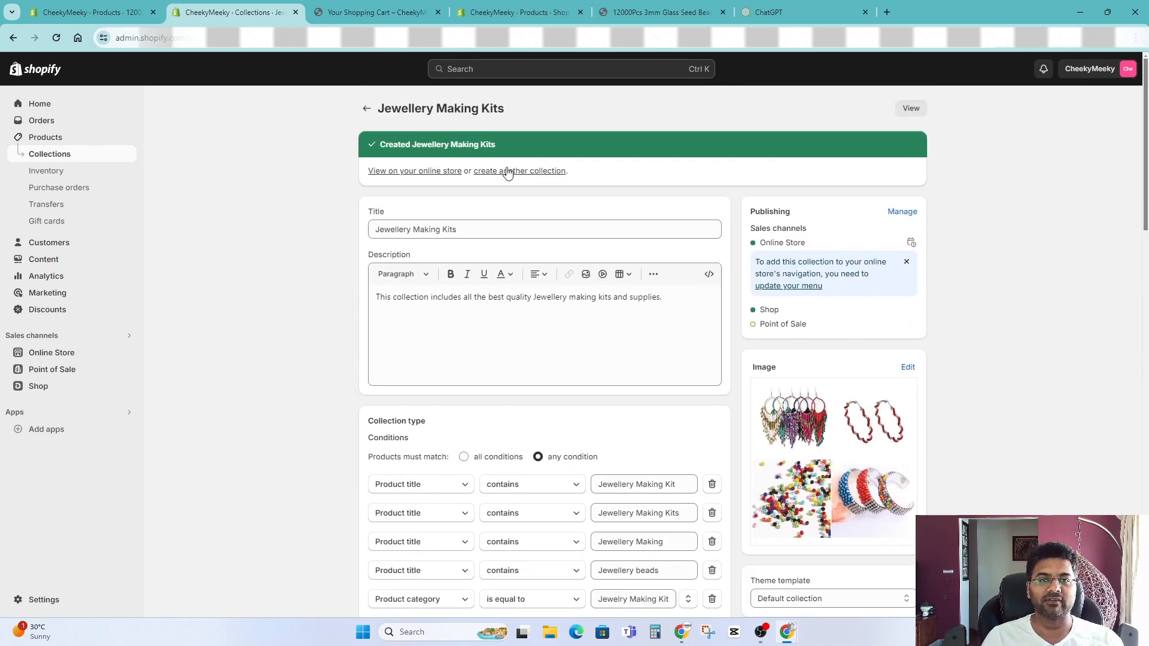
# Step: Open the collection's online store page in a new browser tab and place it directly after the collection's admin tab
pyautogui.rightClick(911, 110)
pyautogui.click(921, 121)
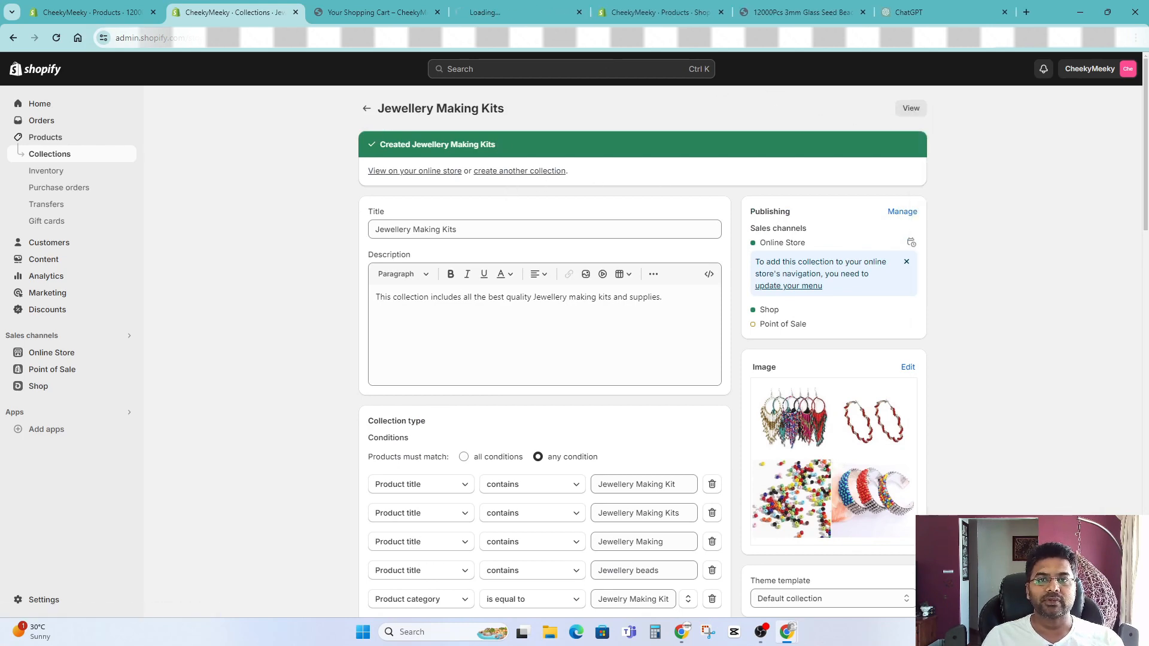
pyautogui.moveTo(517, 13); pyautogui.dragTo(394, 11)
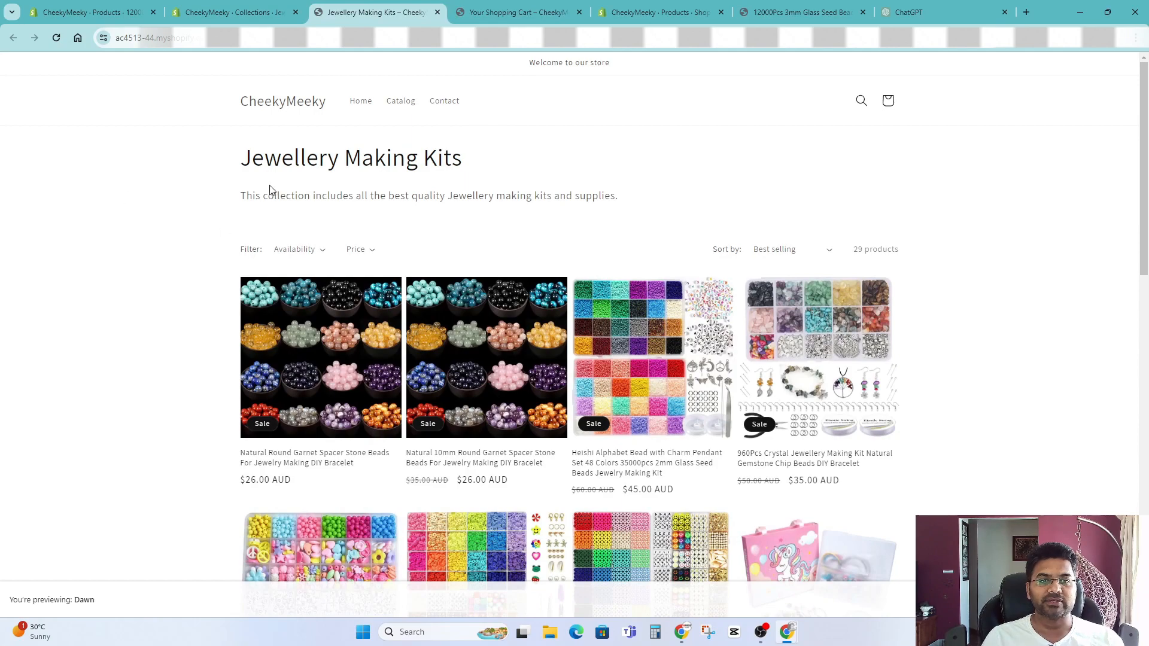
# Step: Examine the storefront collection's title, description and product grid, including its second page
pyautogui.moveTo(238, 163); pyautogui.dragTo(488, 160)
pyautogui.click(355, 196)
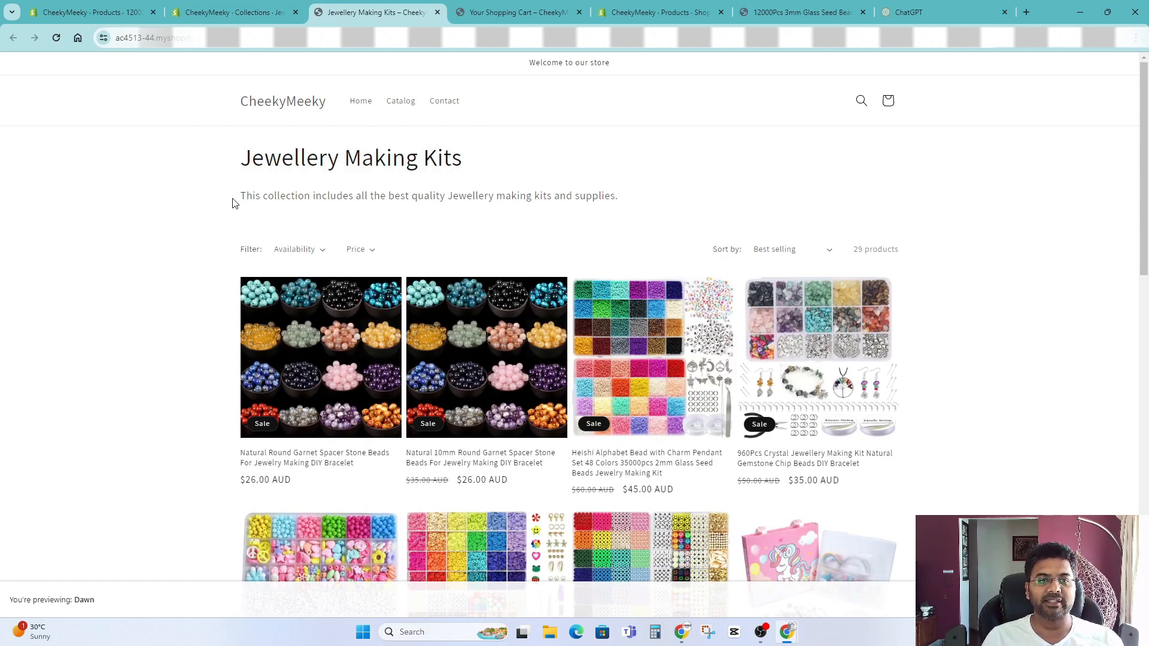
pyautogui.moveTo(234, 203); pyautogui.dragTo(643, 196)
pyautogui.scroll(-20, 659, 195)
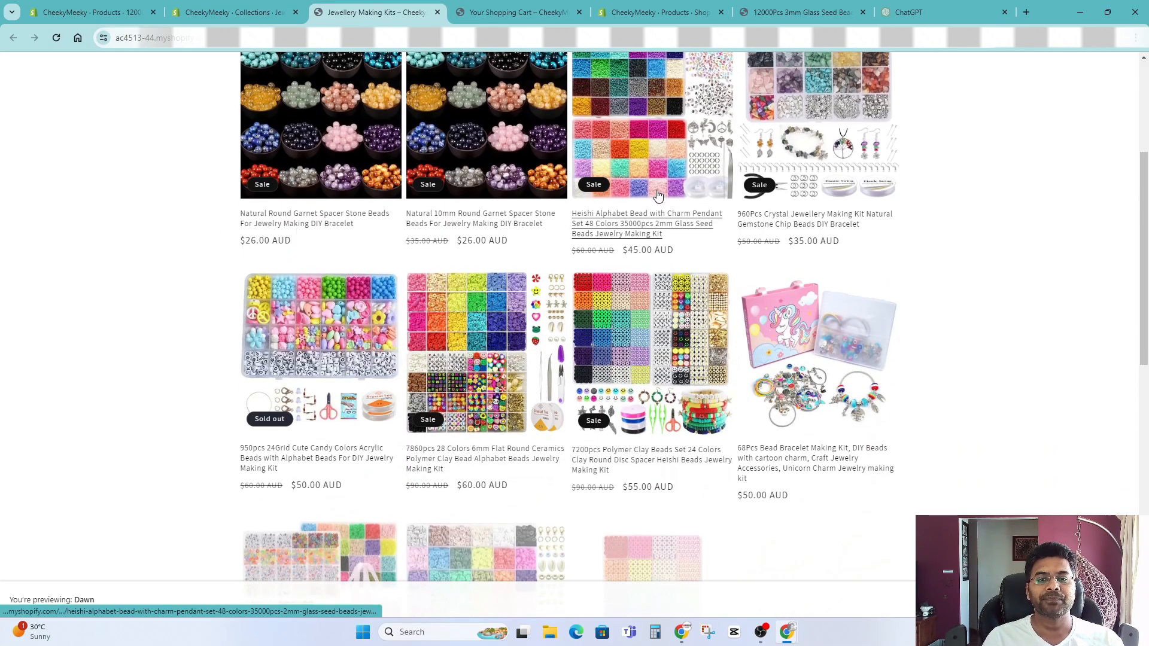
pyautogui.scroll(10, 657, 215)
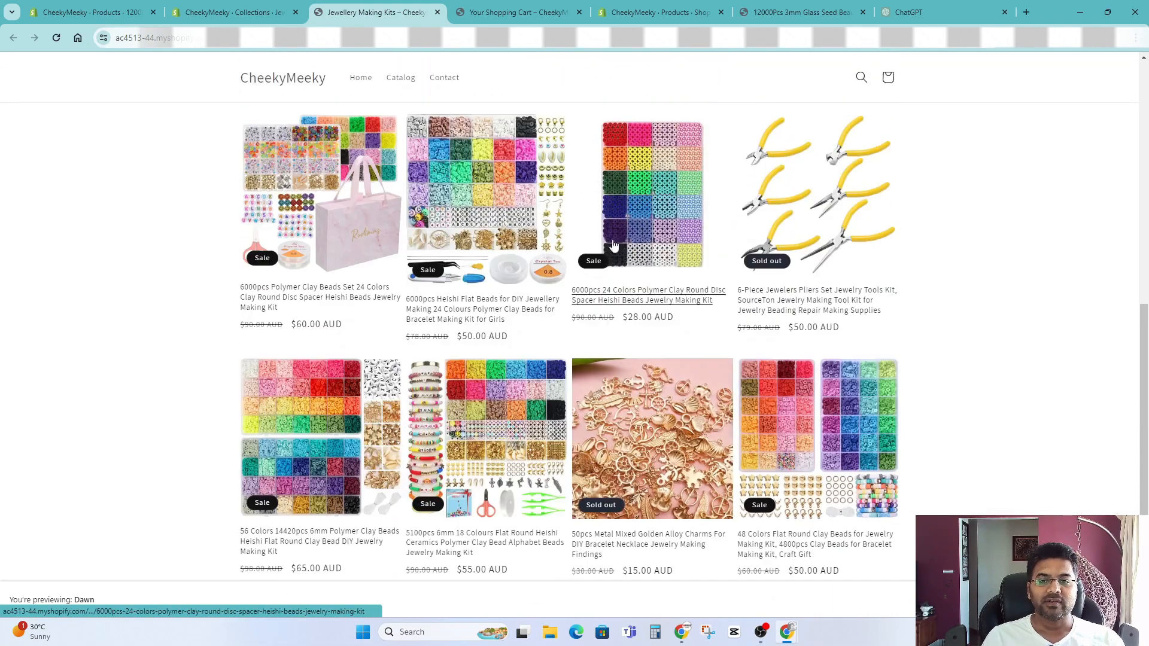
pyautogui.scroll(-10, 652, 273)
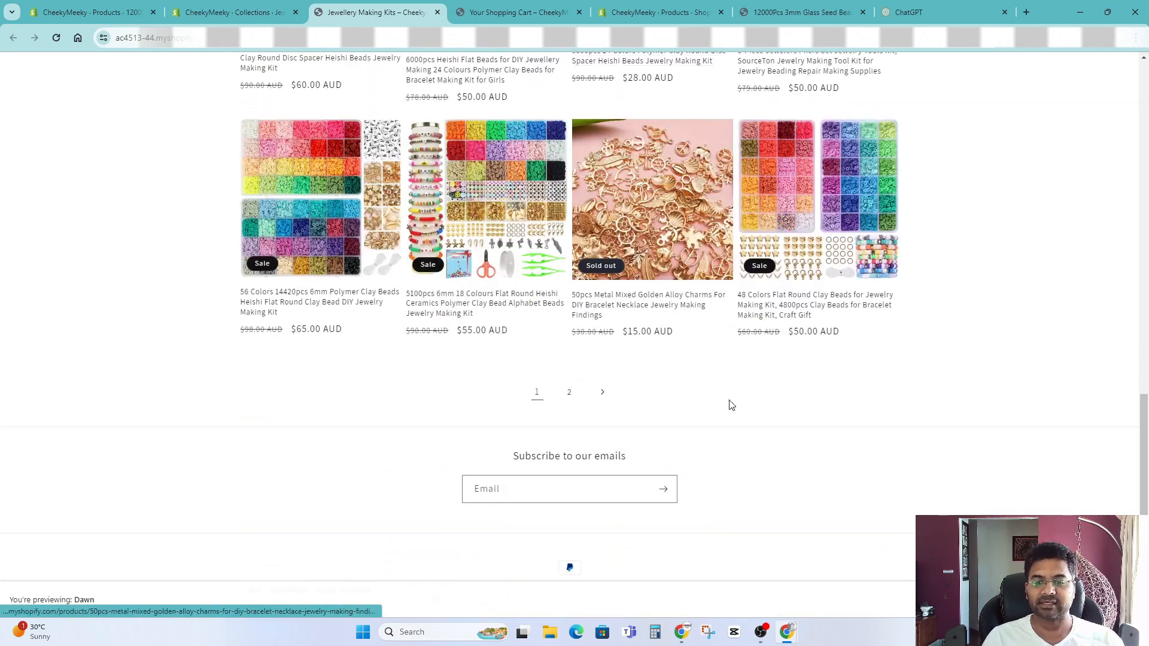
pyautogui.click(811, 159)
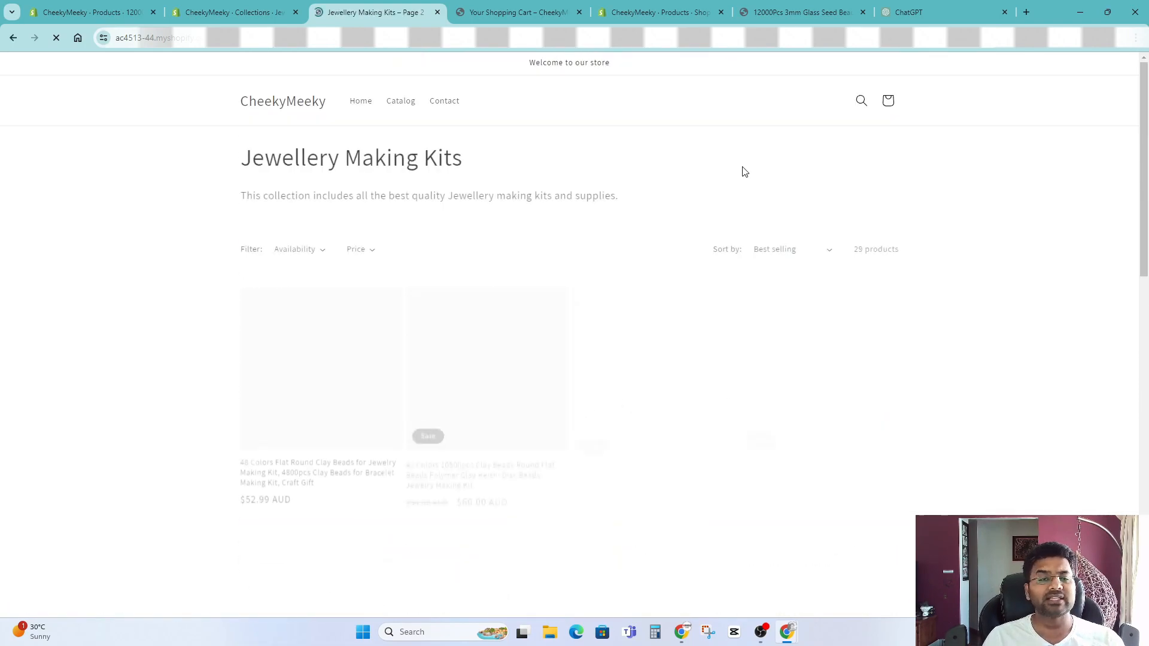
# Step: Switch back to the Shopify admin and return to the list of all collections
pyautogui.click(233, 12)
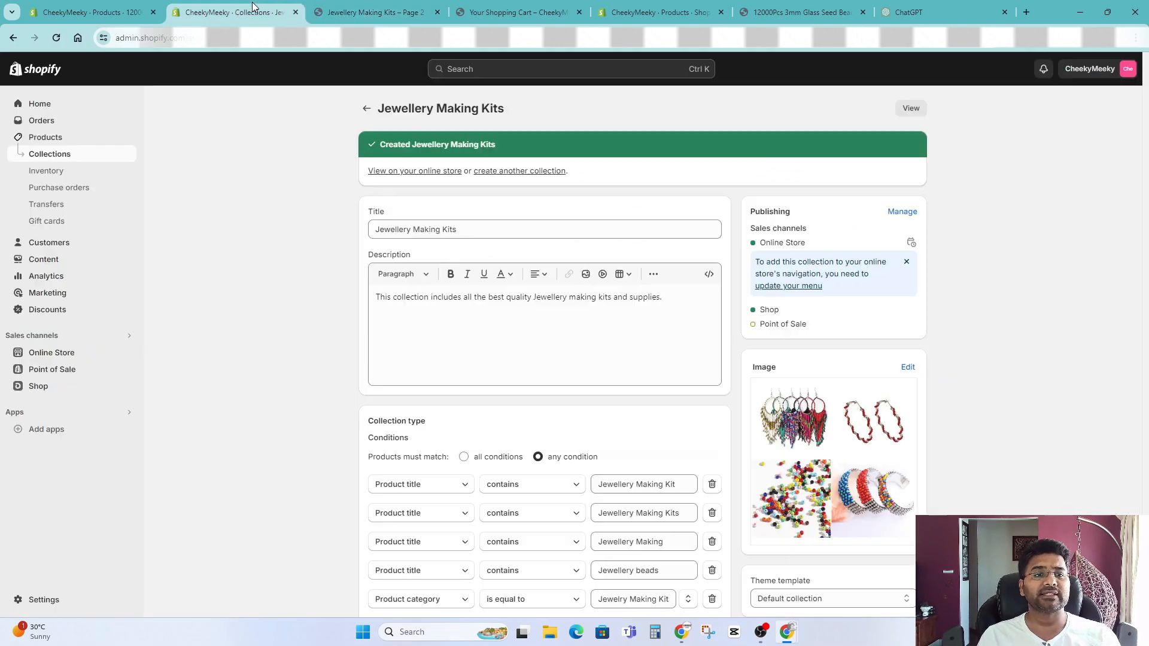
pyautogui.click(367, 109)
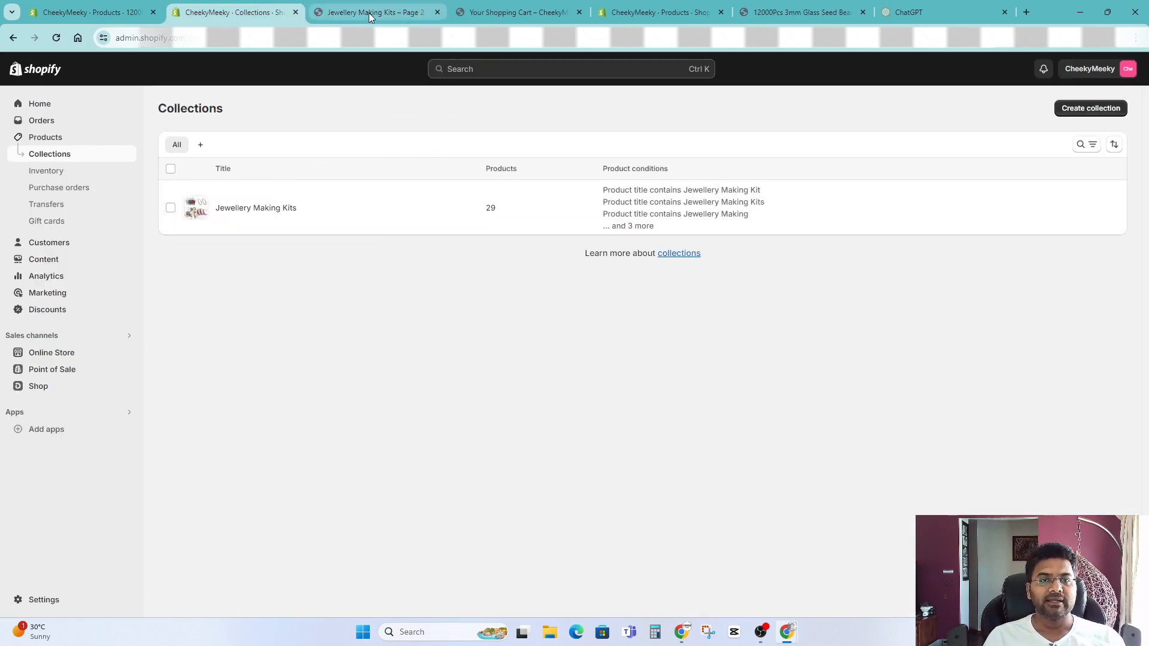
# Step: Open the first birthday dress product from the second page of the storefront catalog and copy "Birthday Dress" from its title
pyautogui.click(369, 13)
pyautogui.click(399, 103)
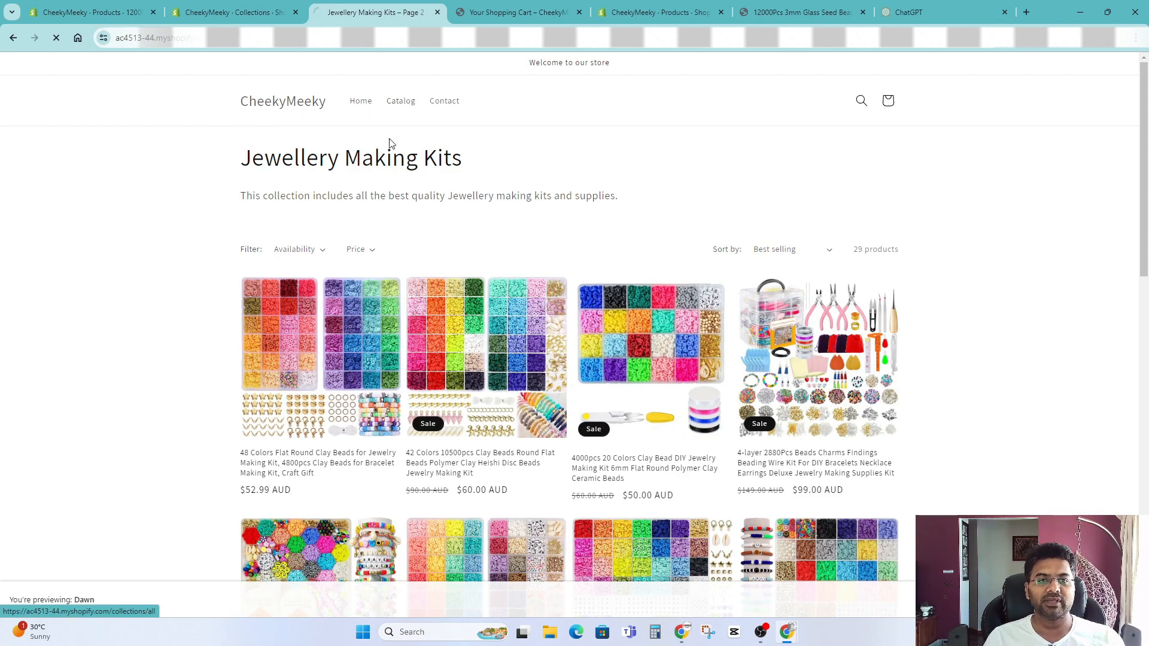
pyautogui.scroll(-3, 359, 132)
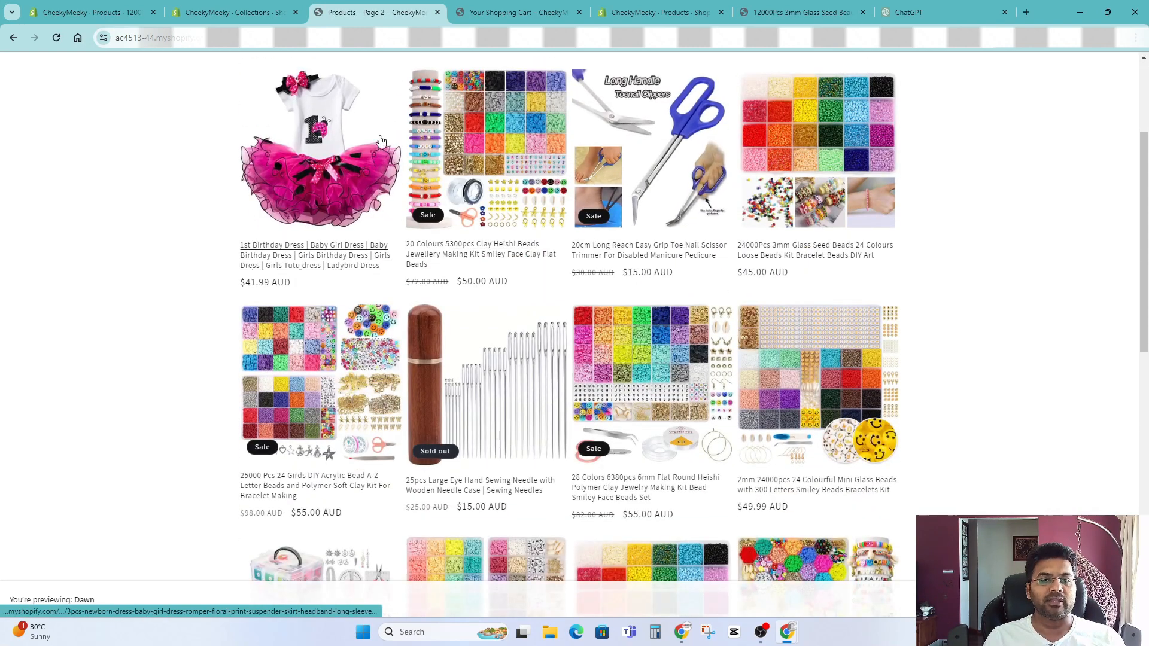
pyautogui.click(314, 159)
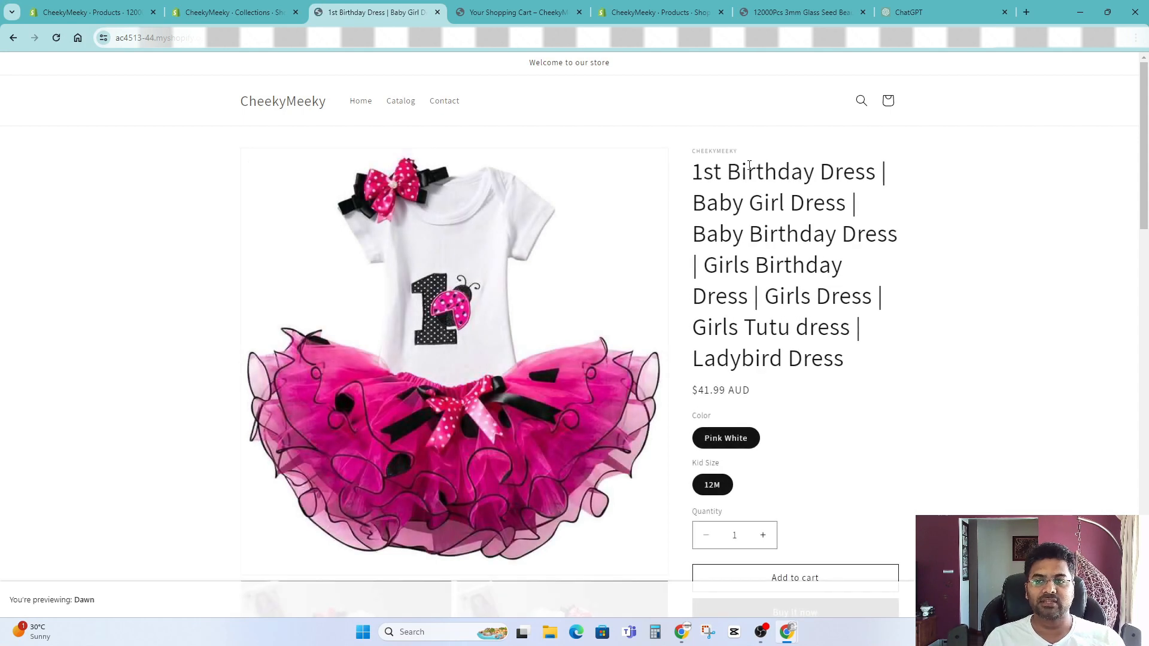
pyautogui.moveTo(736, 171); pyautogui.dragTo(876, 172)
pyautogui.hotkey('ctrl', 'c')
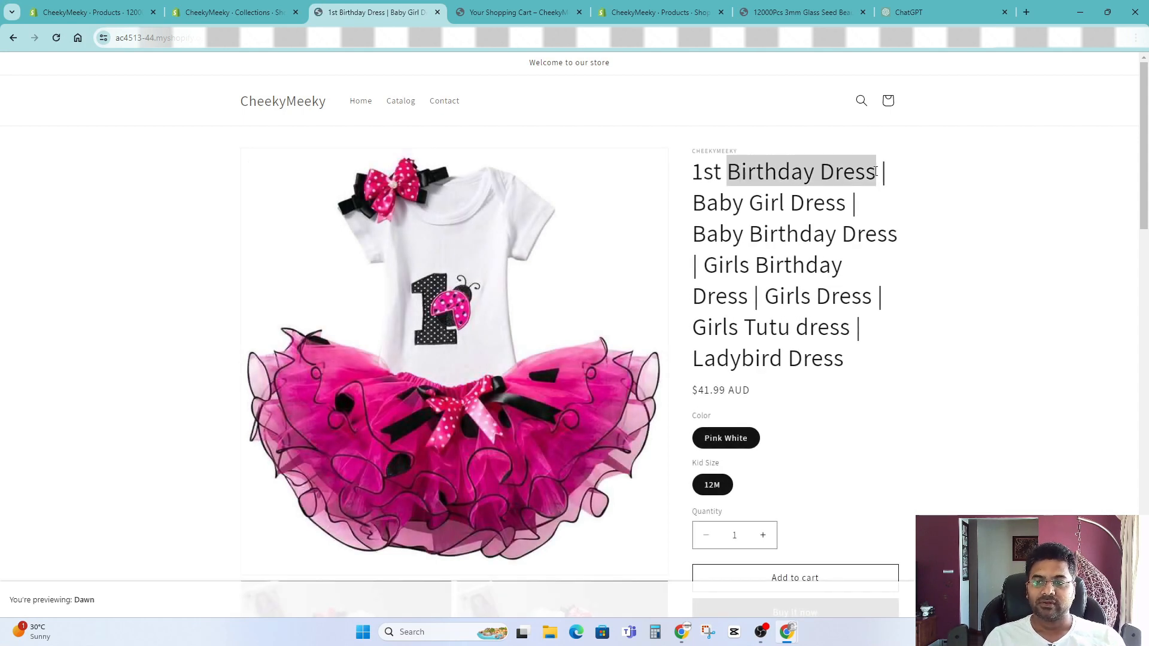
# Step: Create a new collection in the Shopify admin titled "Birthday Dress" and set its type to Automated
pyautogui.click(231, 12)
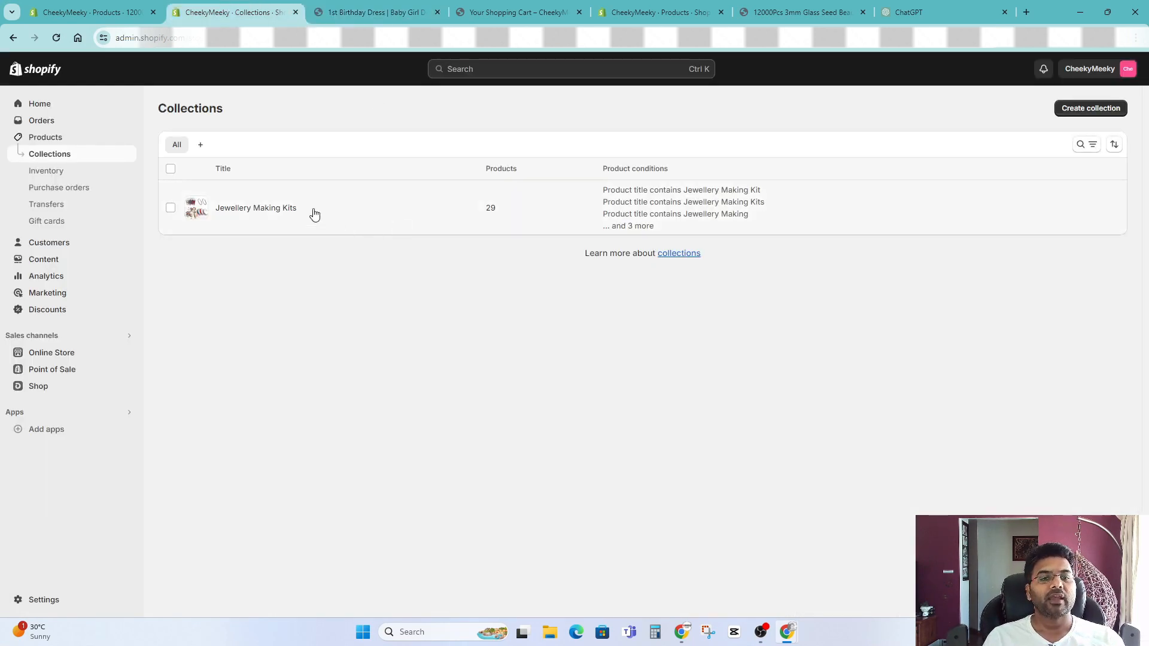
pyautogui.click(1086, 108)
pyautogui.click(467, 166)
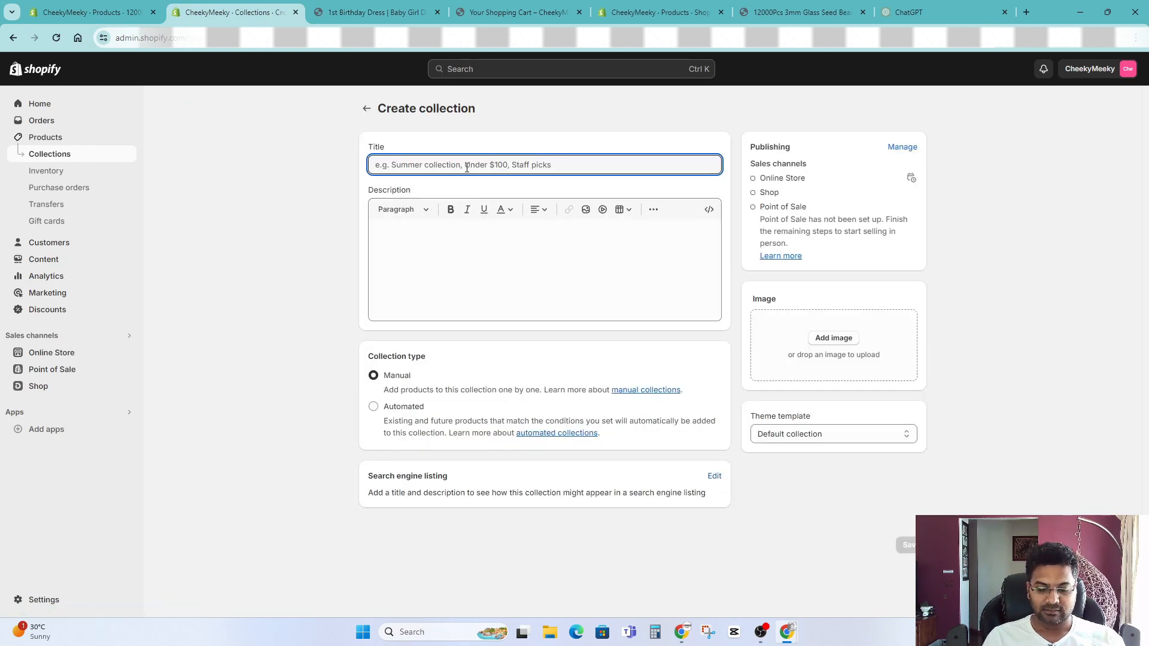
pyautogui.hotkey('ctrl', 'v')
pyautogui.click(451, 235)
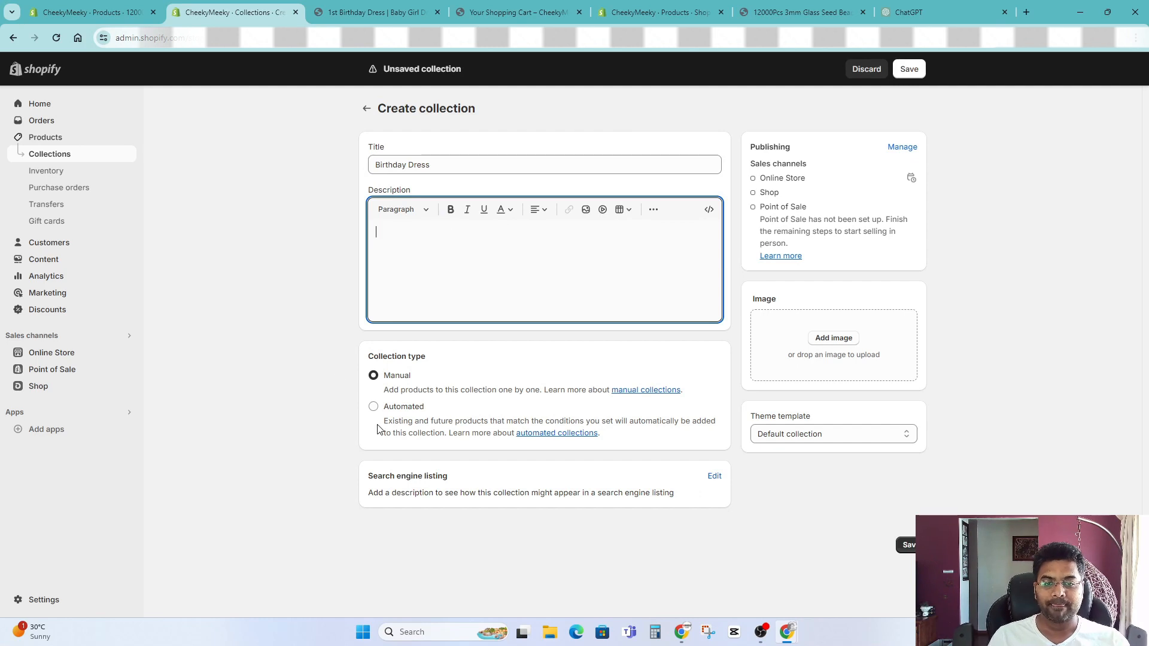
pyautogui.click(394, 412)
pyautogui.click(410, 250)
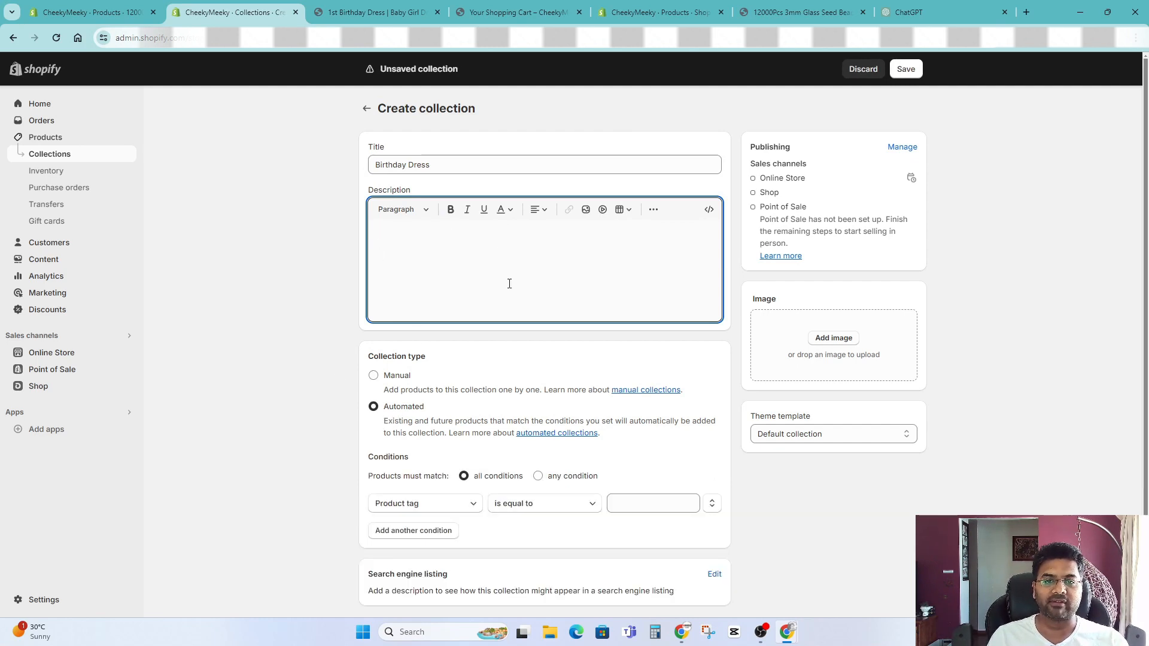
pyautogui.scroll(-2, 598, 317)
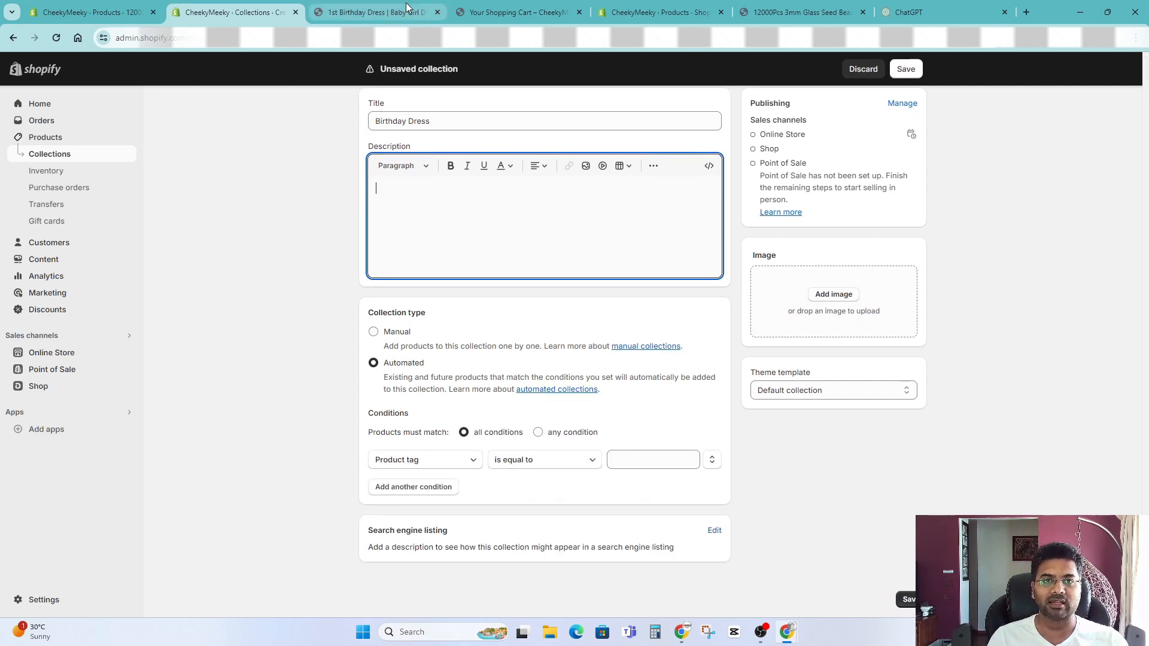
# Step: Save the birthday dress product's main image from the storefront as a JPEG and add it as the new collection's image
pyautogui.click(371, 12)
pyautogui.rightClick(447, 253)
pyautogui.click(479, 289)
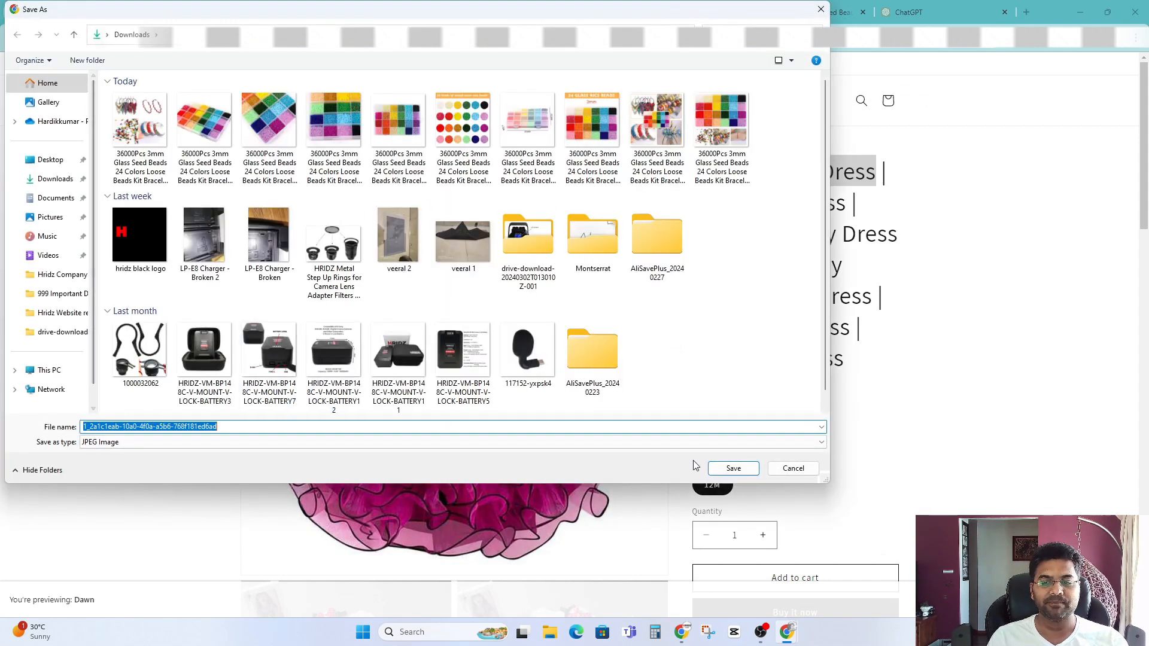
pyautogui.click(734, 468)
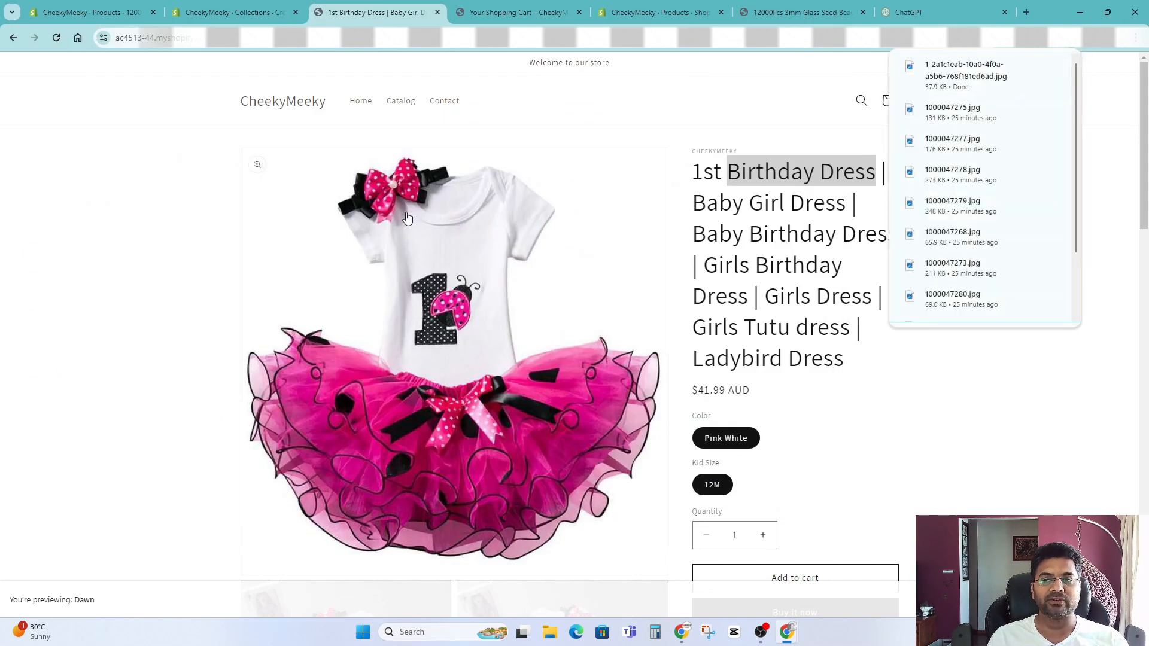
pyautogui.click(233, 12)
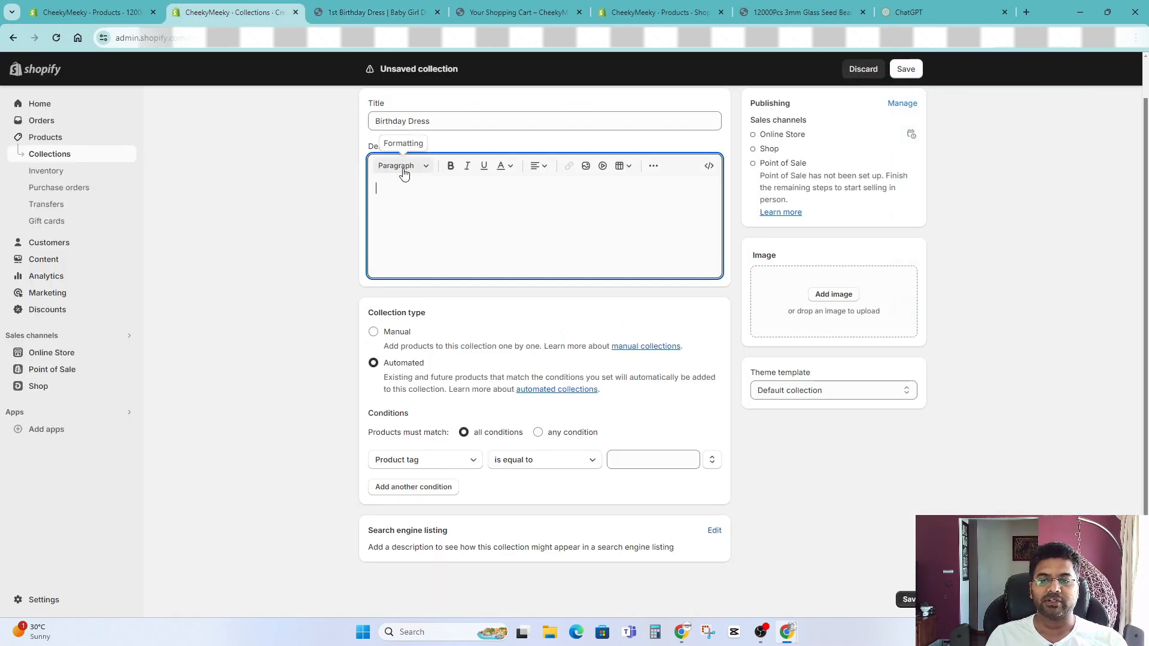
pyautogui.click(833, 294)
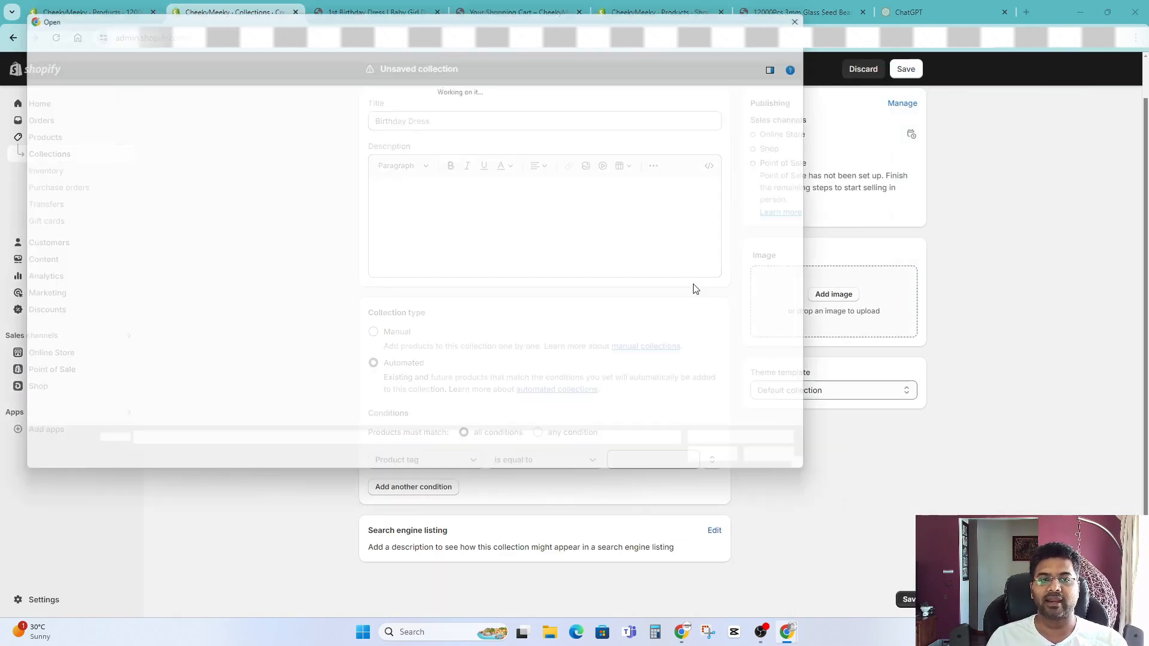
pyautogui.doubleClick(132, 140)
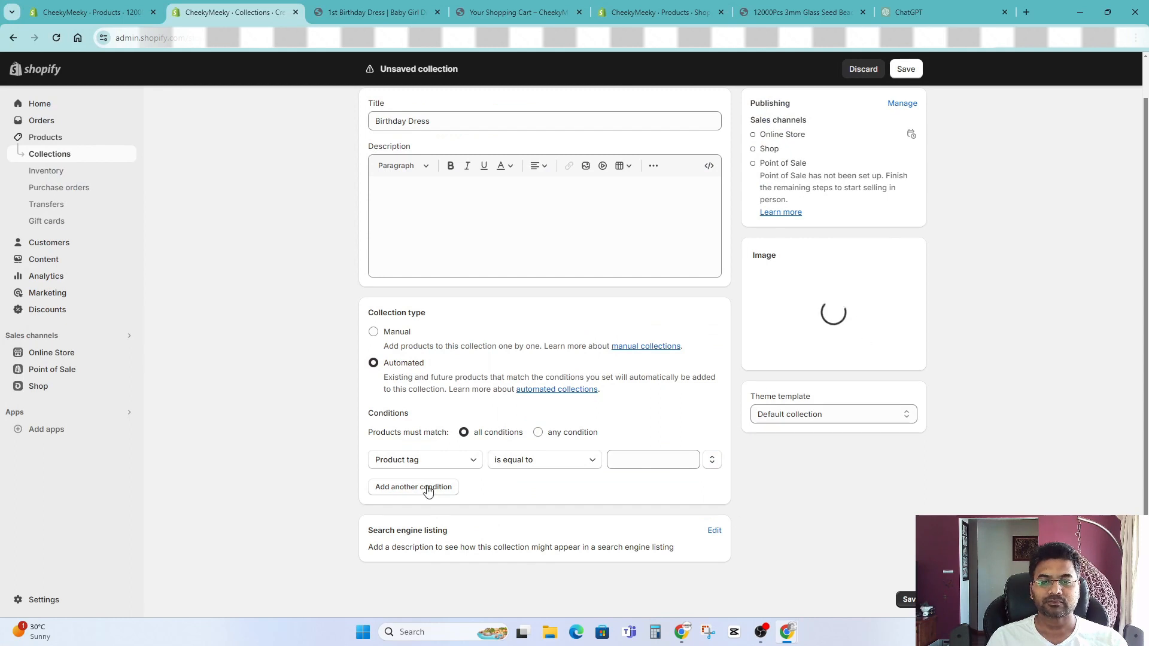
# Step: Set the condition to product title contains "Birthday Dress", match any condition, and save the collection
pyautogui.click(419, 462)
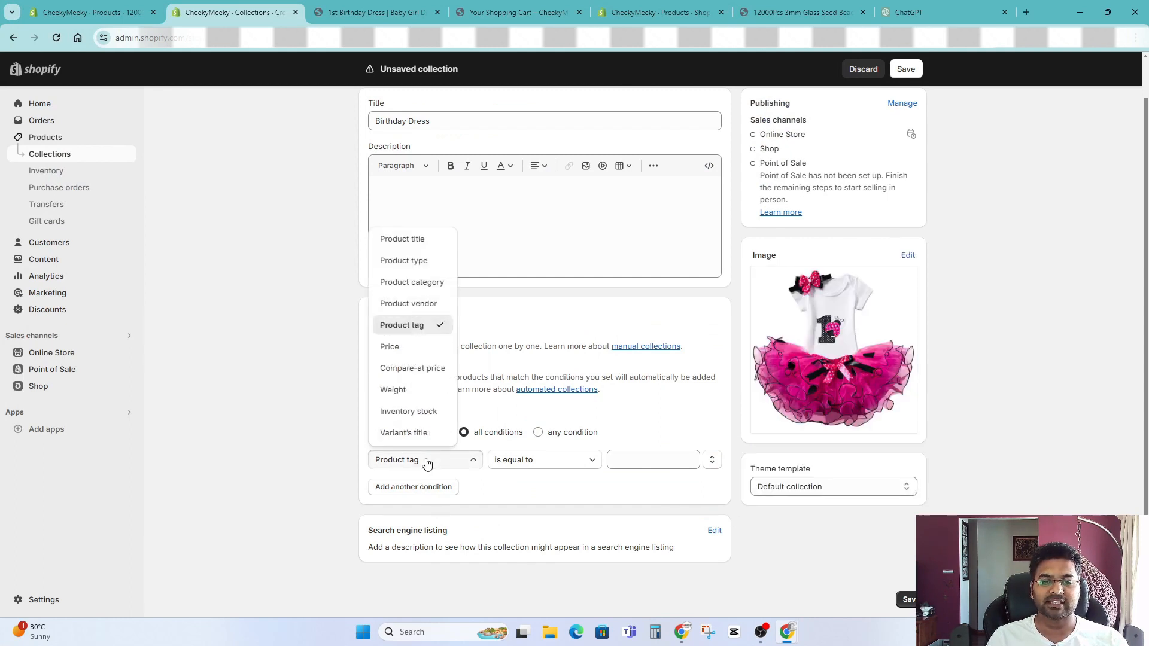
pyautogui.click(403, 239)
pyautogui.click(642, 465)
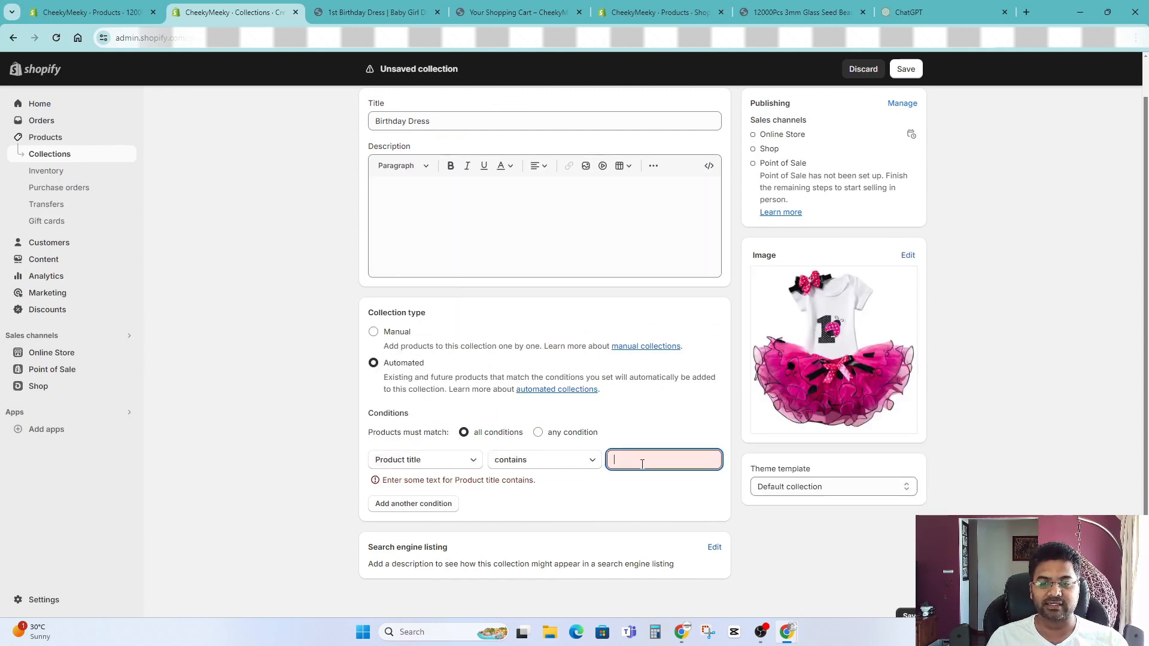
pyautogui.hotkey('ctrl', 'v')
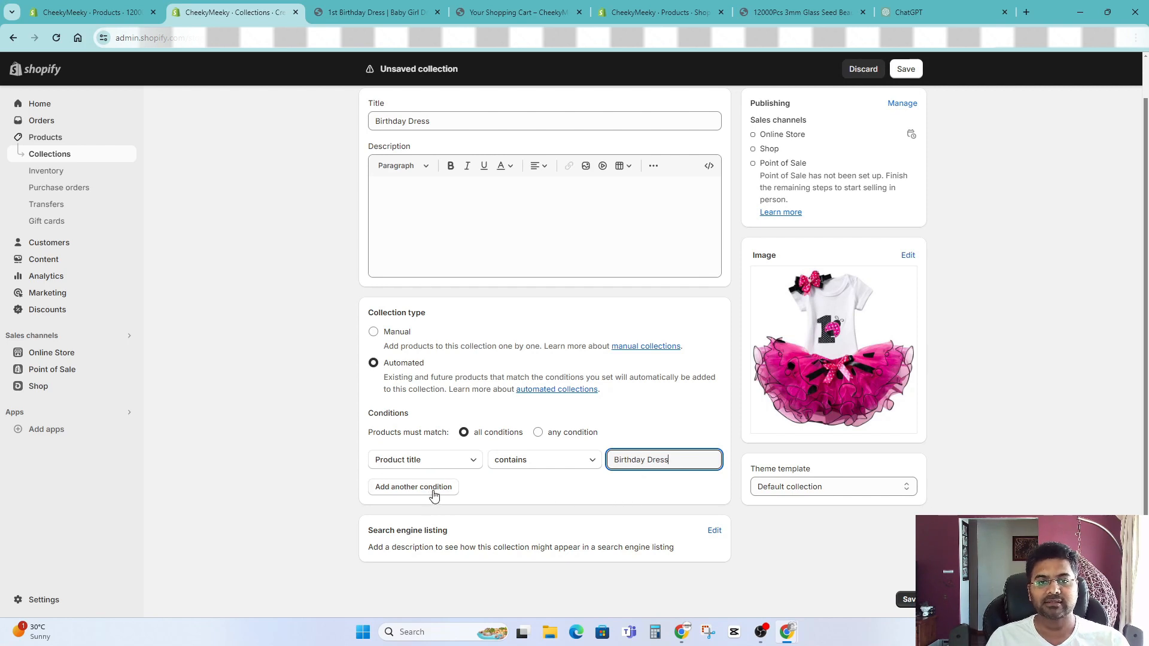
pyautogui.click(695, 496)
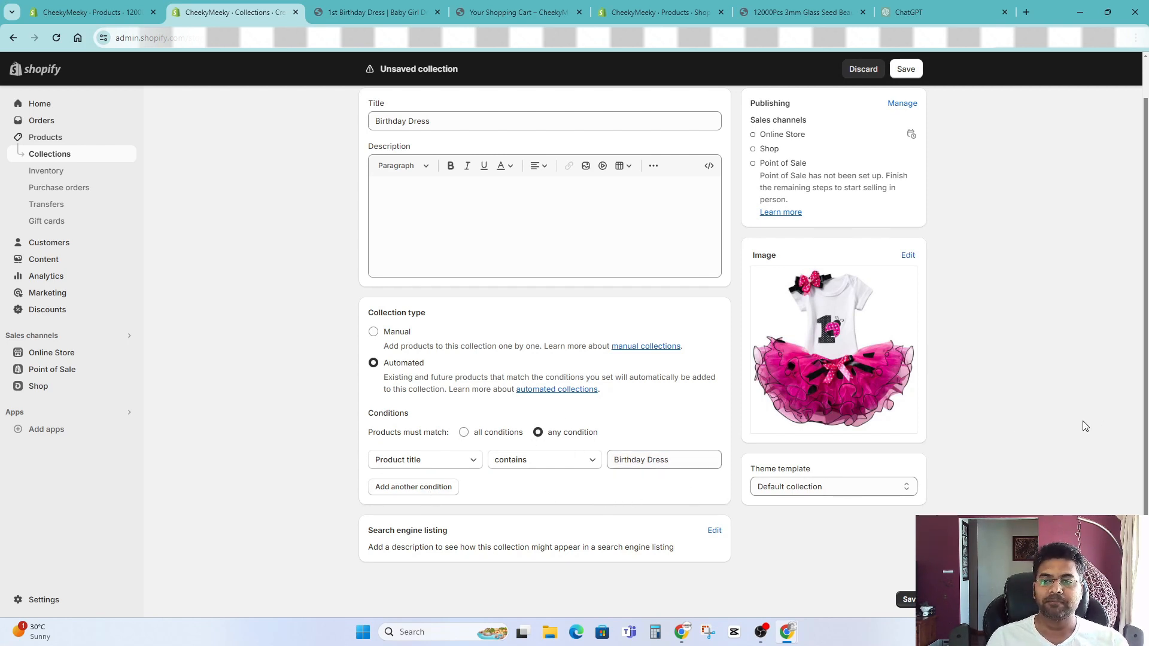
pyautogui.scroll(1, 1086, 426)
pyautogui.click(906, 71)
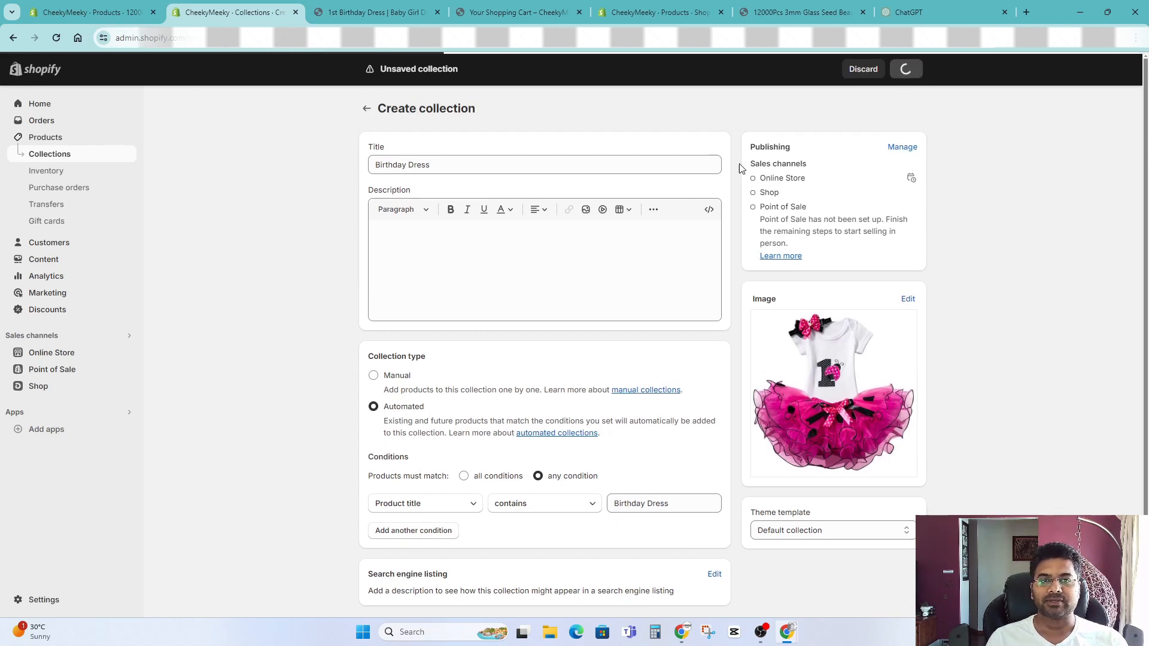
# Step: Look through the products gathered in the saved Birthday Dress collection
pyautogui.scroll(-10, 616, 352)
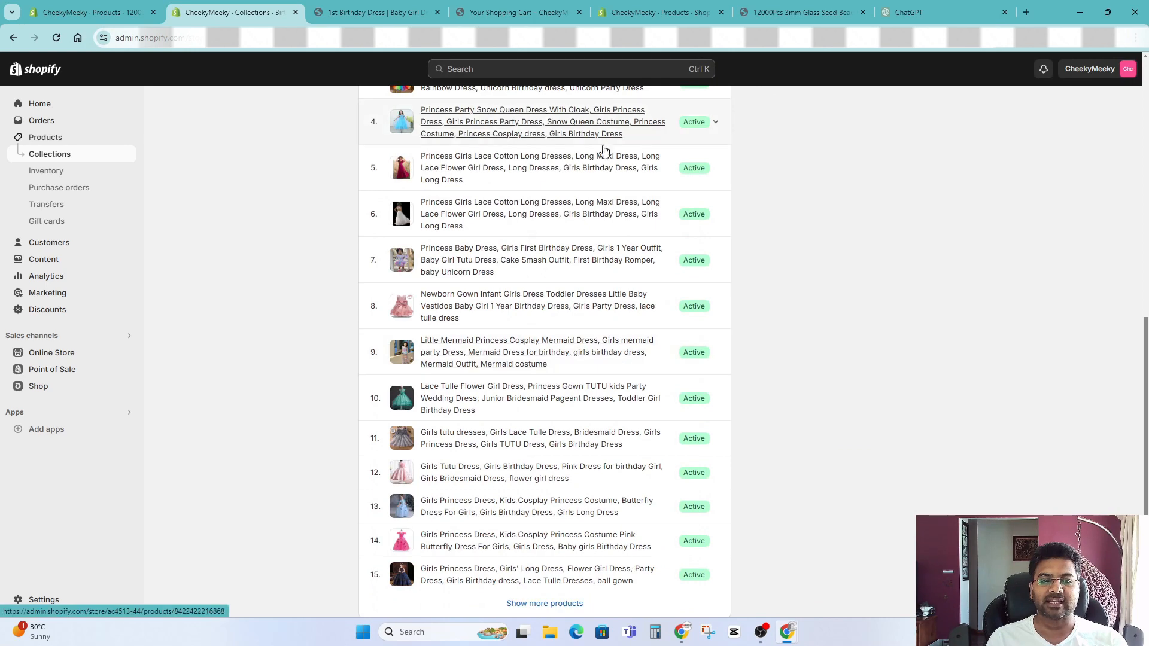
pyautogui.scroll(-3, 682, 441)
pyautogui.scroll(5, 449, 290)
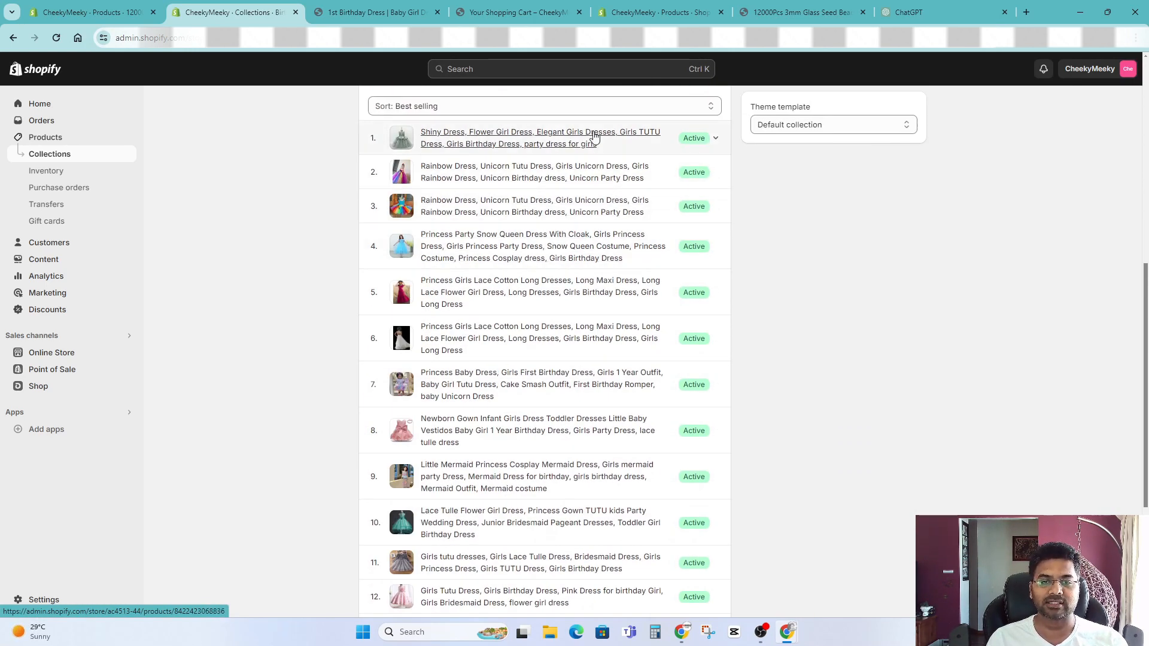
pyautogui.scroll(-1, 500, 263)
pyautogui.scroll(-3, 500, 264)
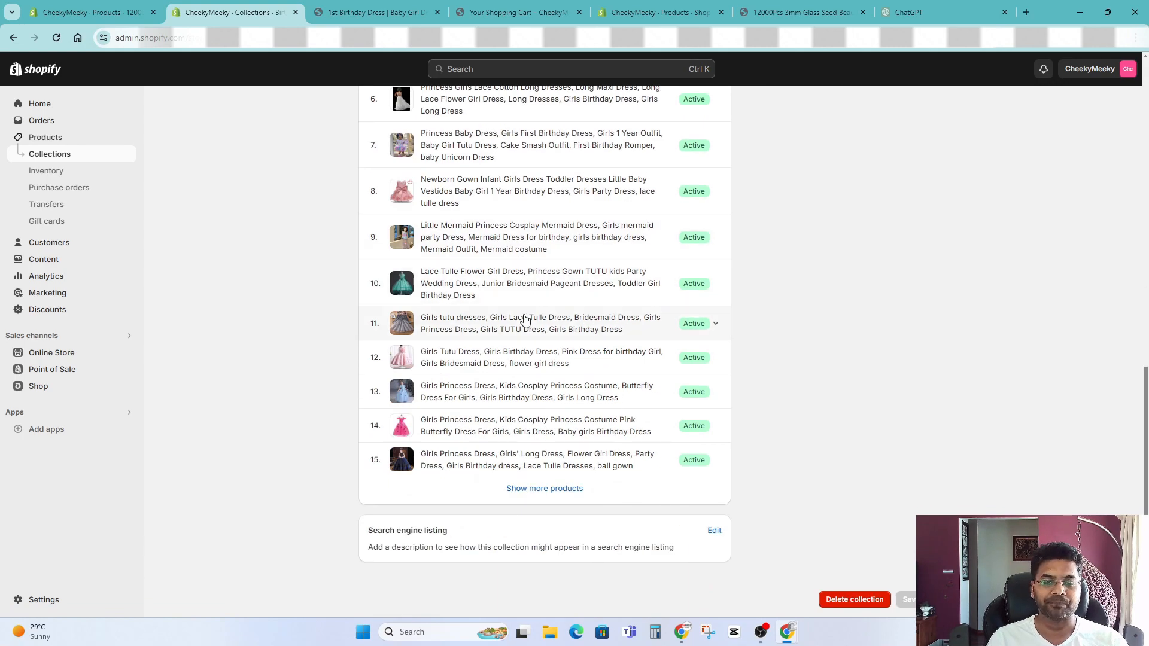
pyautogui.scroll(6, 611, 288)
pyautogui.scroll(5, 611, 288)
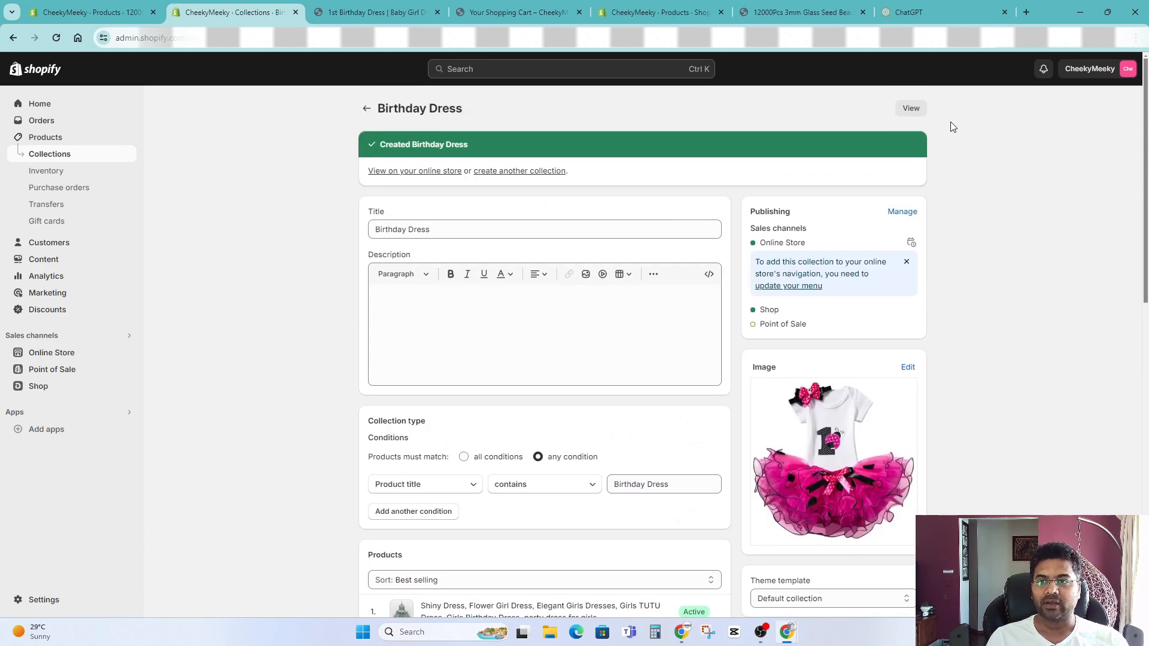
# Step: Open the Birthday Dress collection's storefront page in a new browser tab directly after the admin tab and look through its product grid
pyautogui.rightClick(911, 109)
pyautogui.click(946, 122)
pyautogui.moveTo(561, 12); pyautogui.dragTo(327, 11)
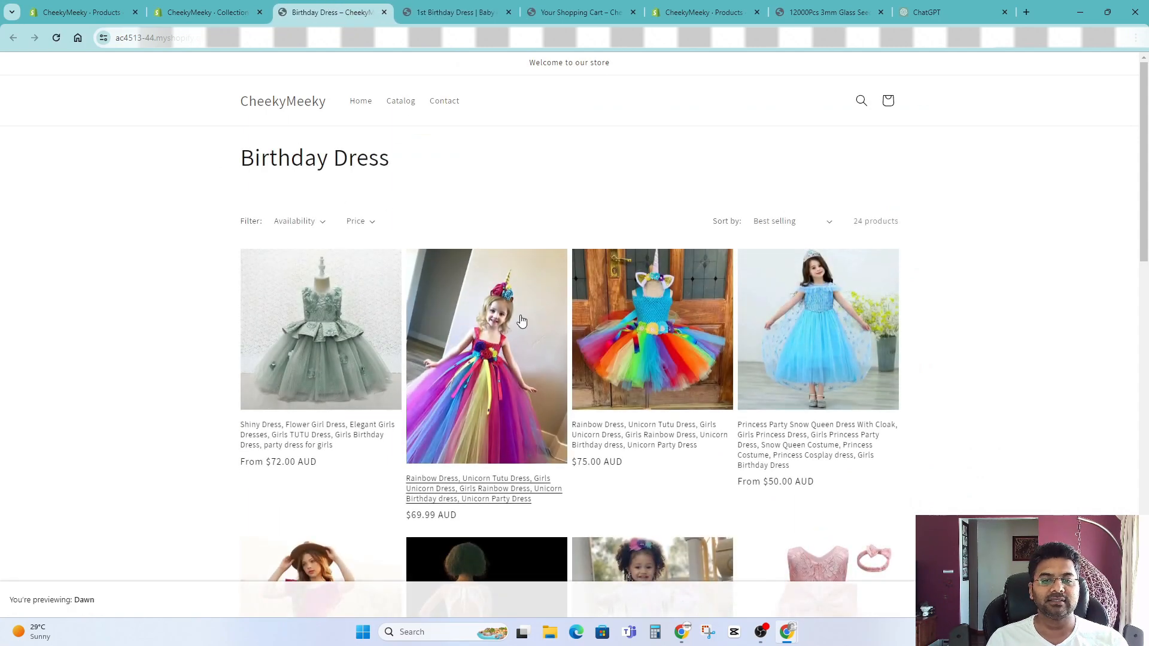
pyautogui.scroll(-8, 585, 341)
pyautogui.scroll(-1, 491, 356)
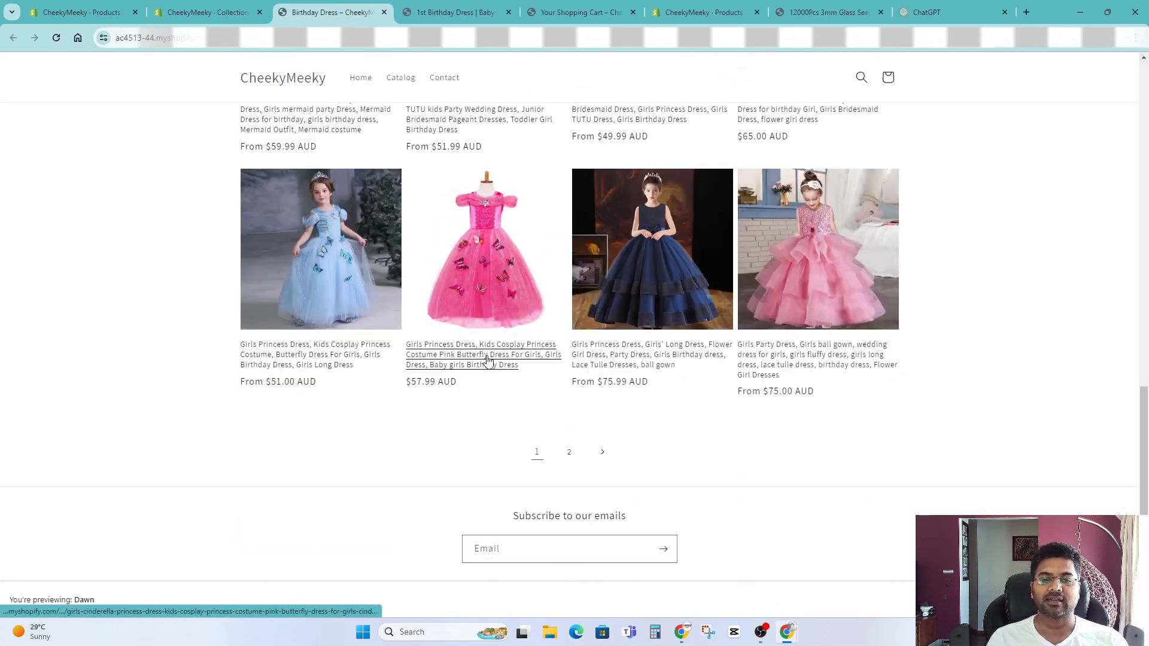
pyautogui.scroll(10, 874, 387)
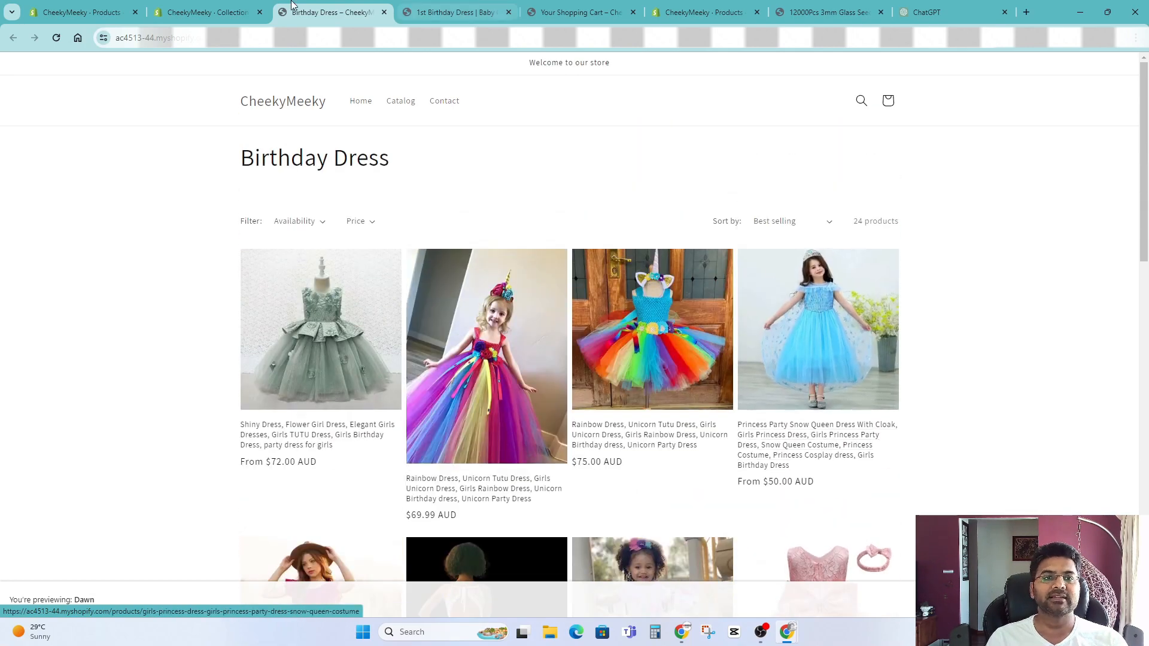
# Step: Return to the list of all collections in the admin and check the storefront's full product catalog
pyautogui.click(206, 14)
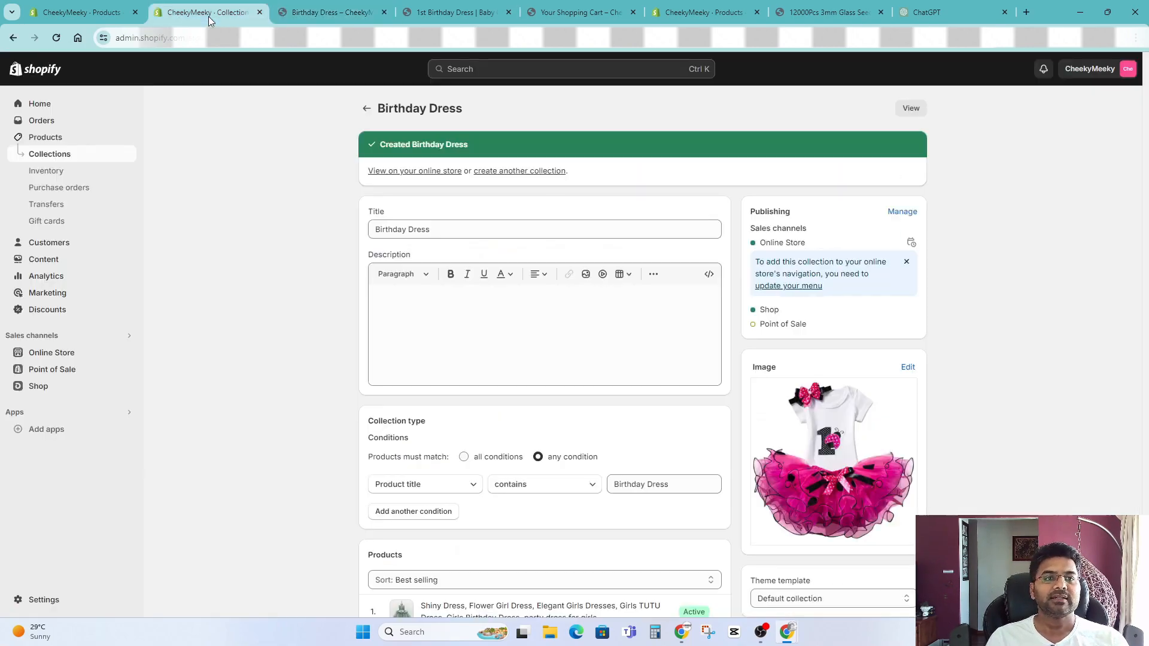
pyautogui.click(367, 109)
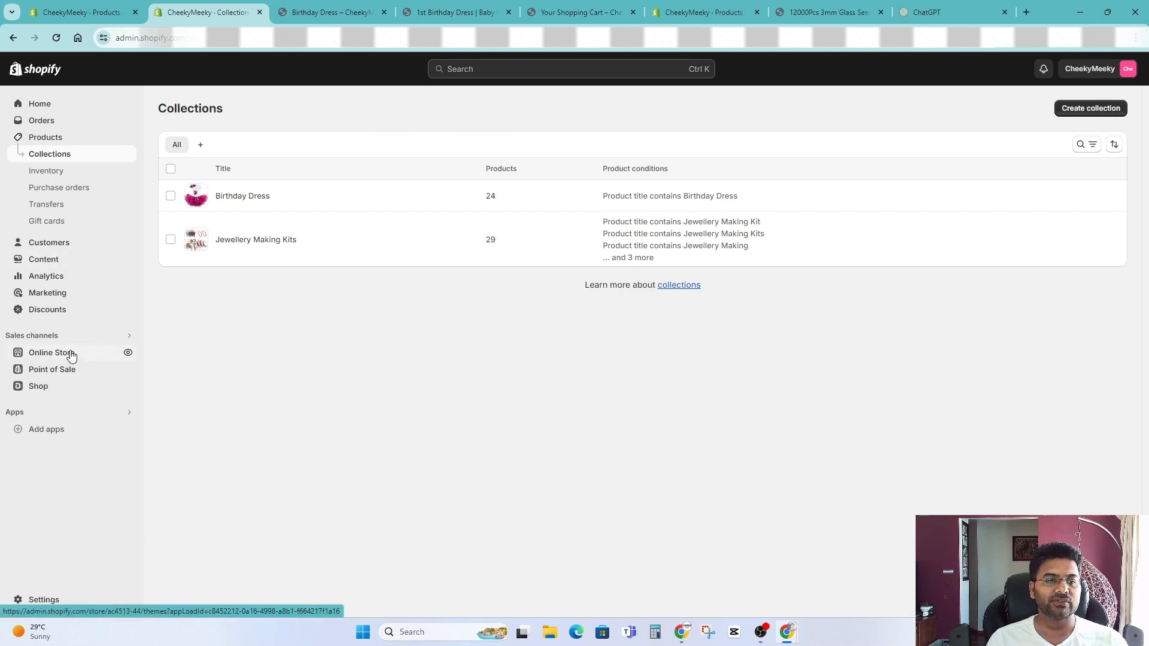
pyautogui.hotkey('ctrl', 'Tab')
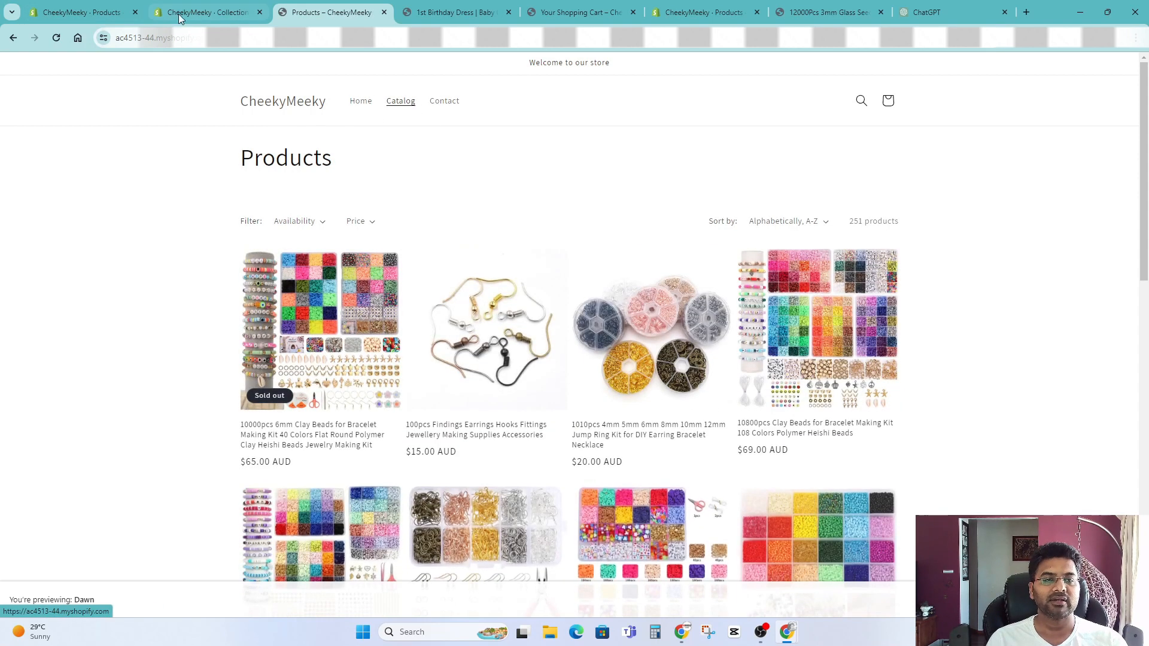
pyautogui.hotkey('ctrl', 'shift', 'Tab')
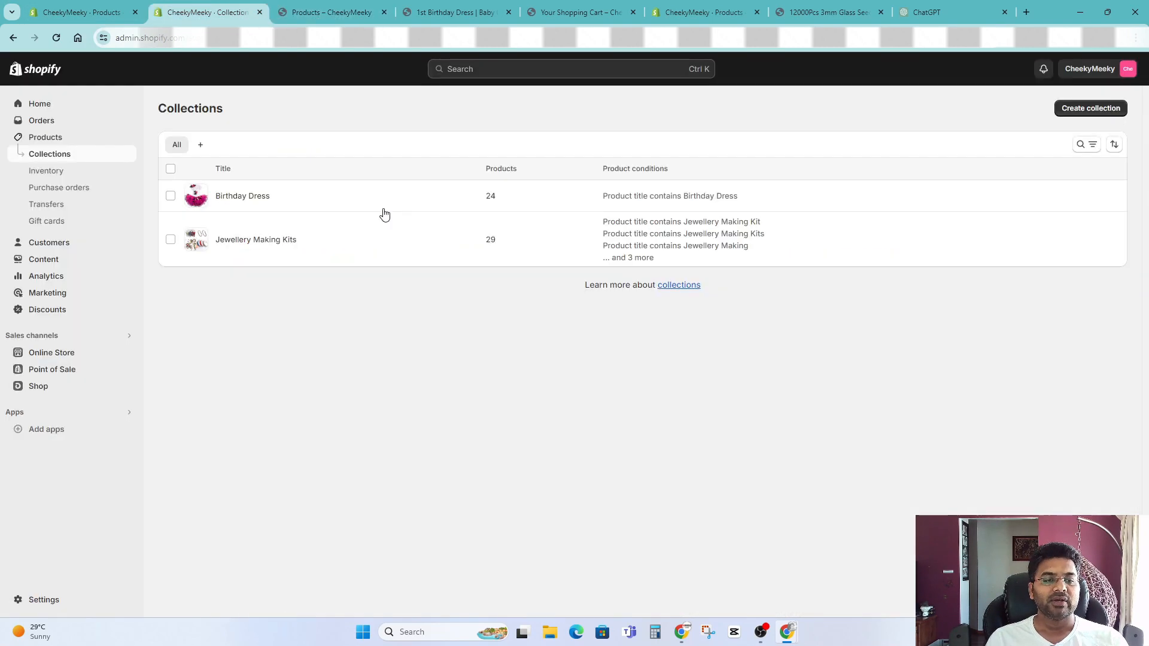
# Step: Add a new menu in the online store's navigation and title it "Collection Menu"
pyautogui.click(64, 355)
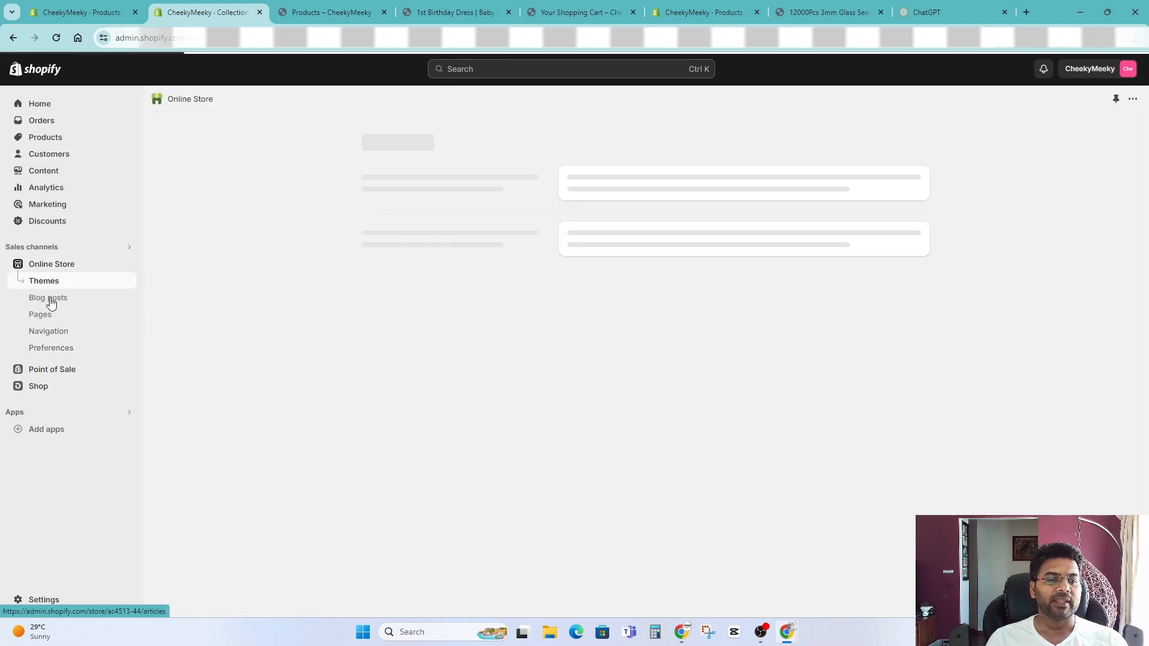
pyautogui.click(52, 334)
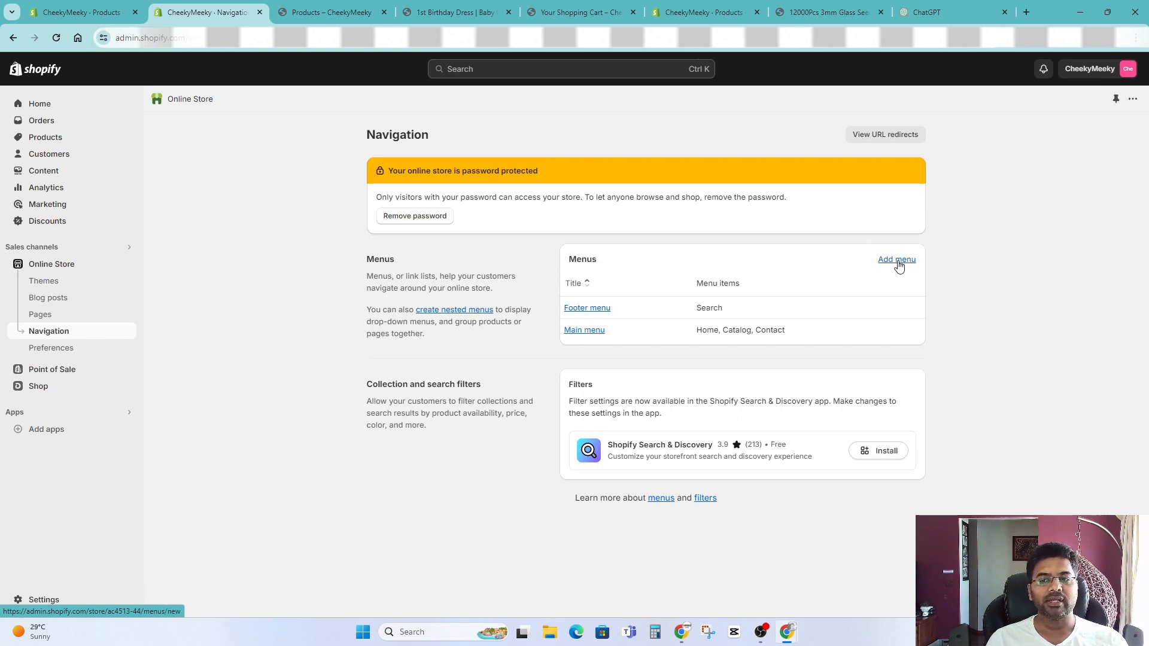
pyautogui.click(899, 261)
pyautogui.click(455, 192)
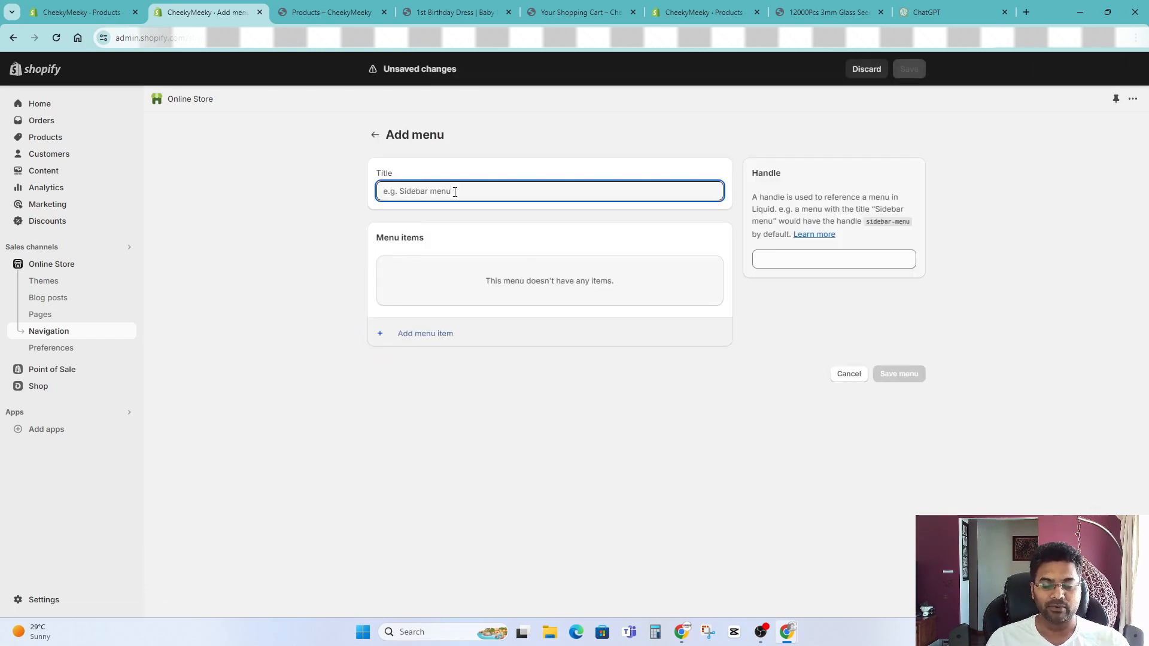
pyautogui.write('Collection Menu')
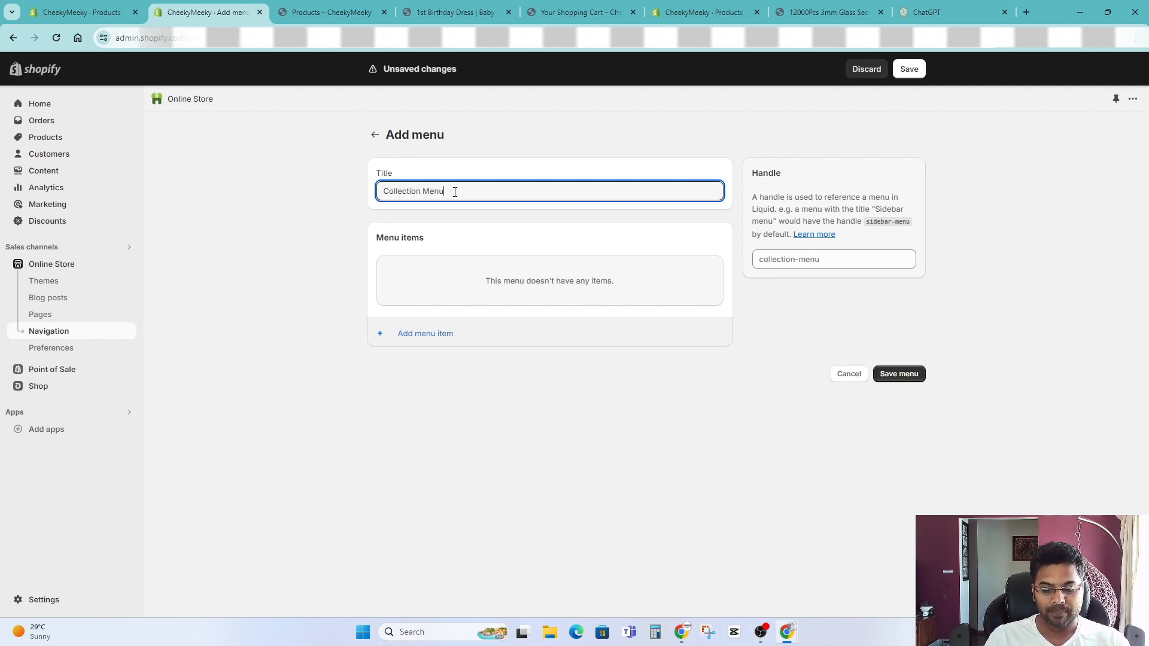
pyautogui.click(799, 310)
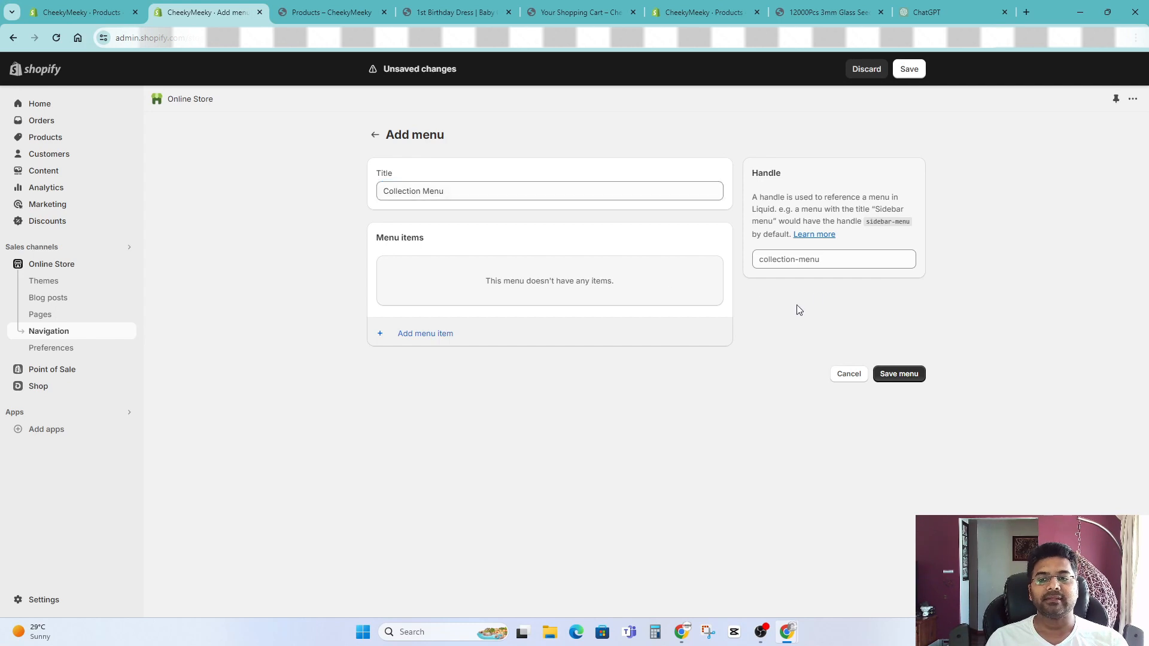
# Step: Add a menu item linked to the Birthday Dress collection, keeping the collection's name as its label
pyautogui.click(426, 334)
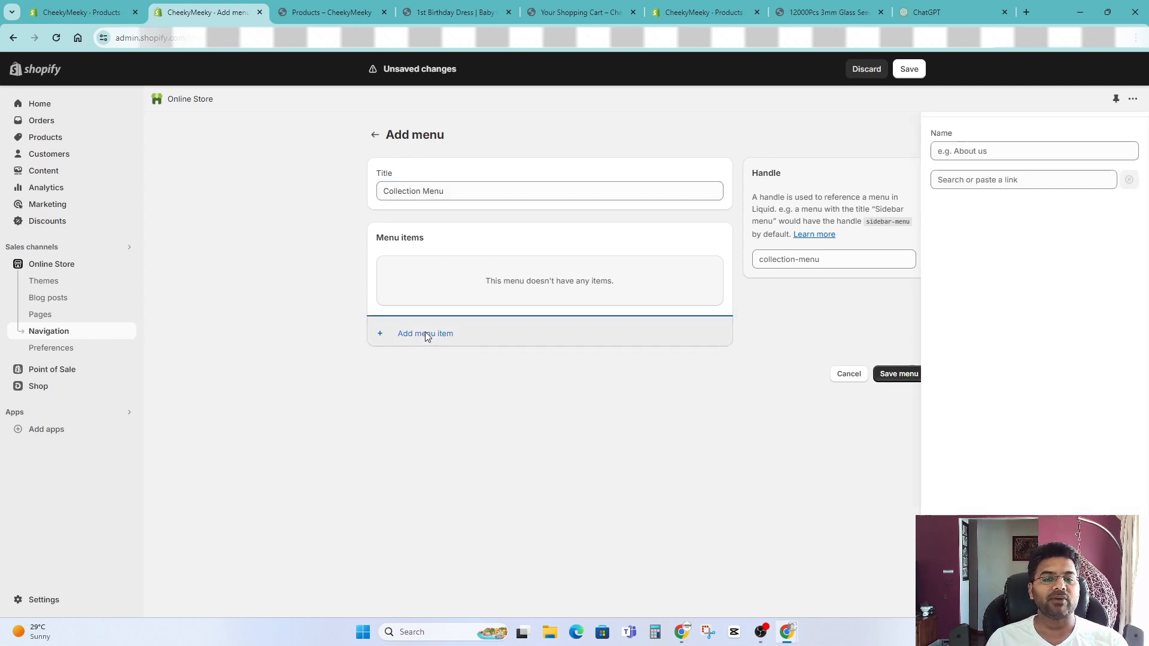
pyautogui.click(976, 180)
pyautogui.write('bir')
pyautogui.press('BackSpace')
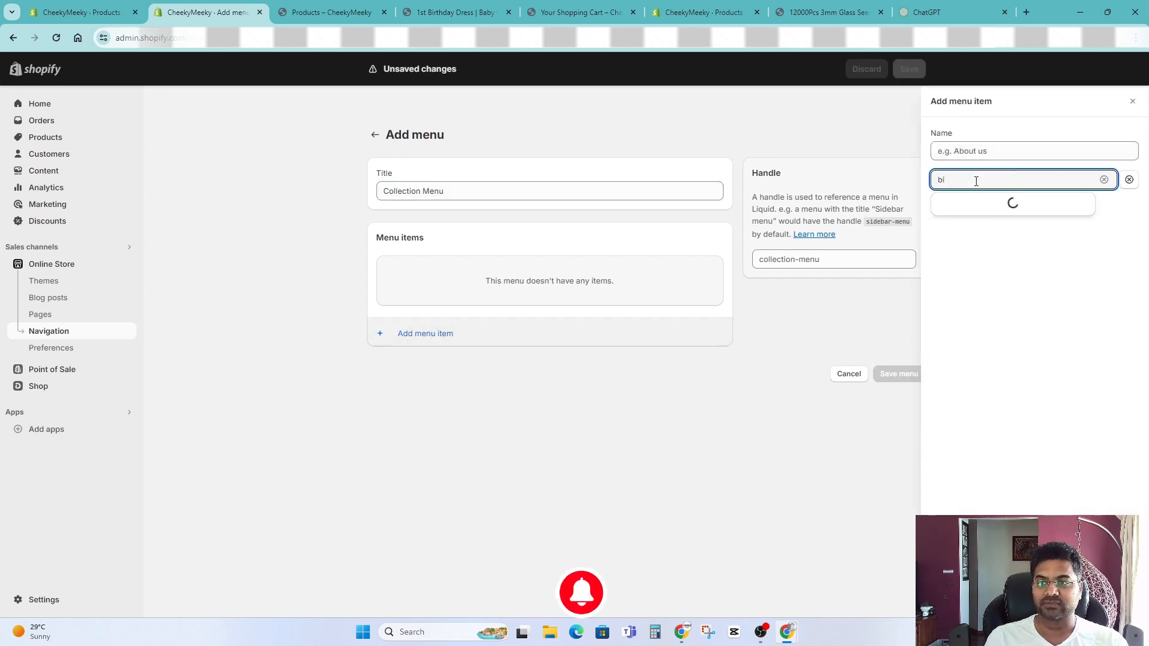
pyautogui.write('rth')
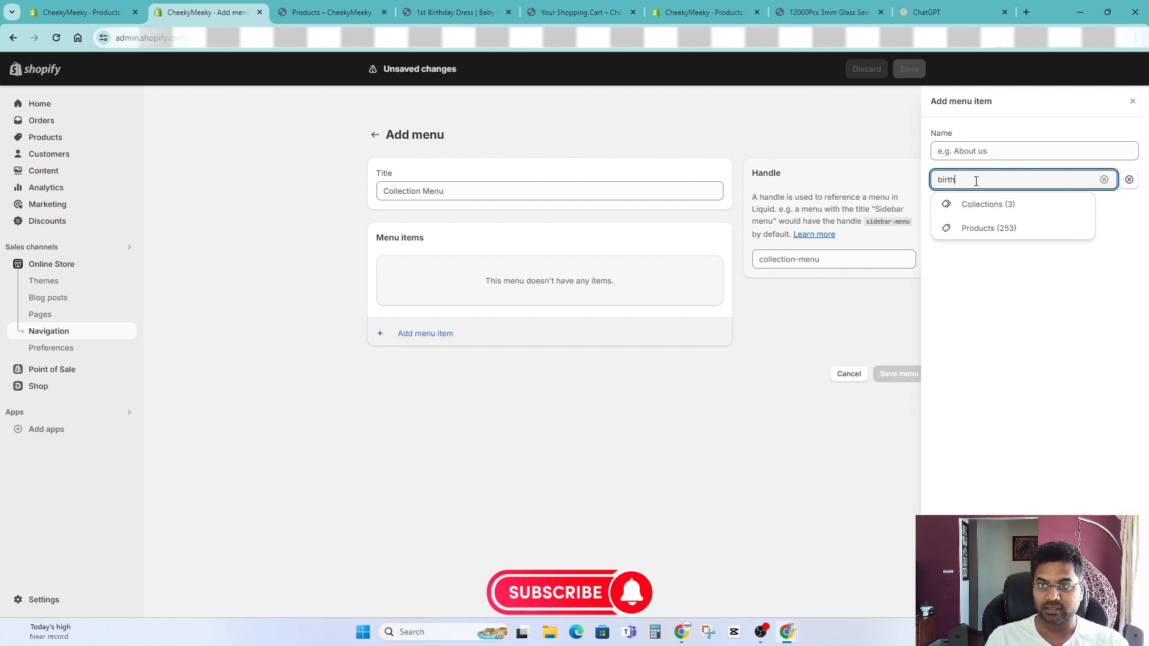
pyautogui.click(1029, 208)
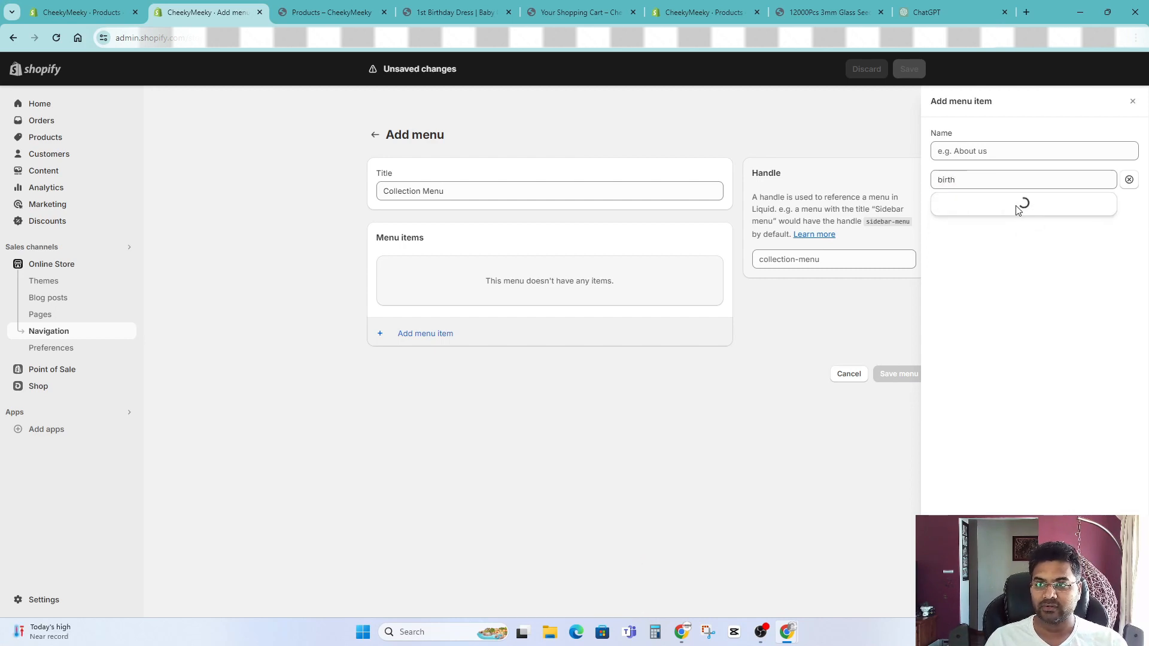
pyautogui.click(991, 257)
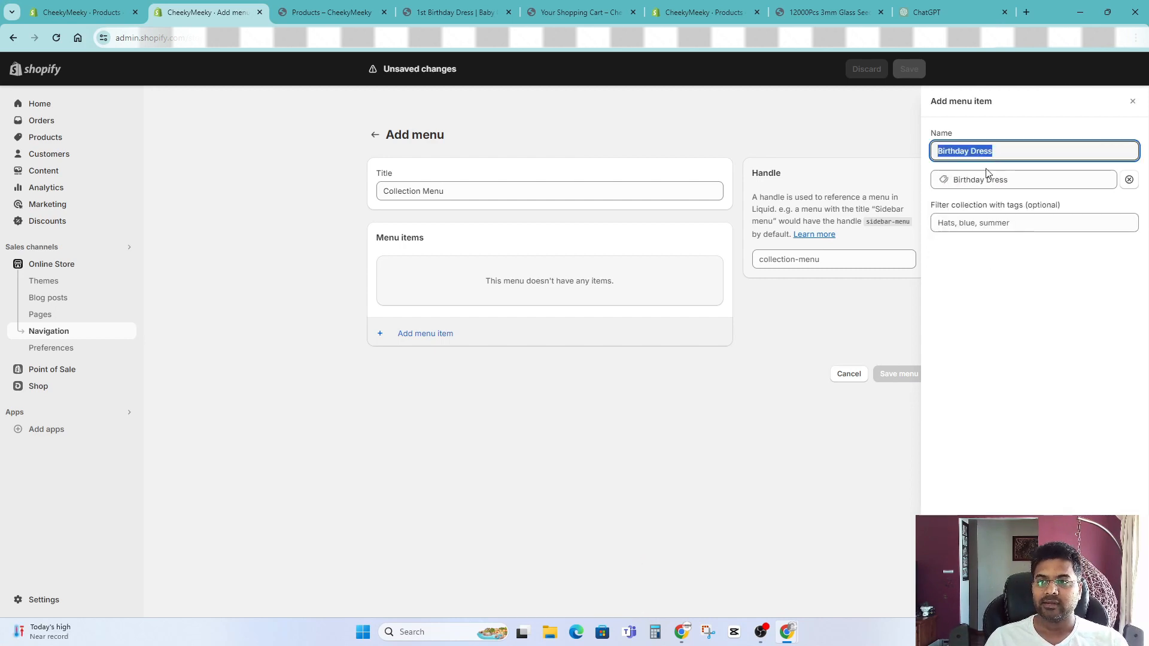
pyautogui.click(1124, 601)
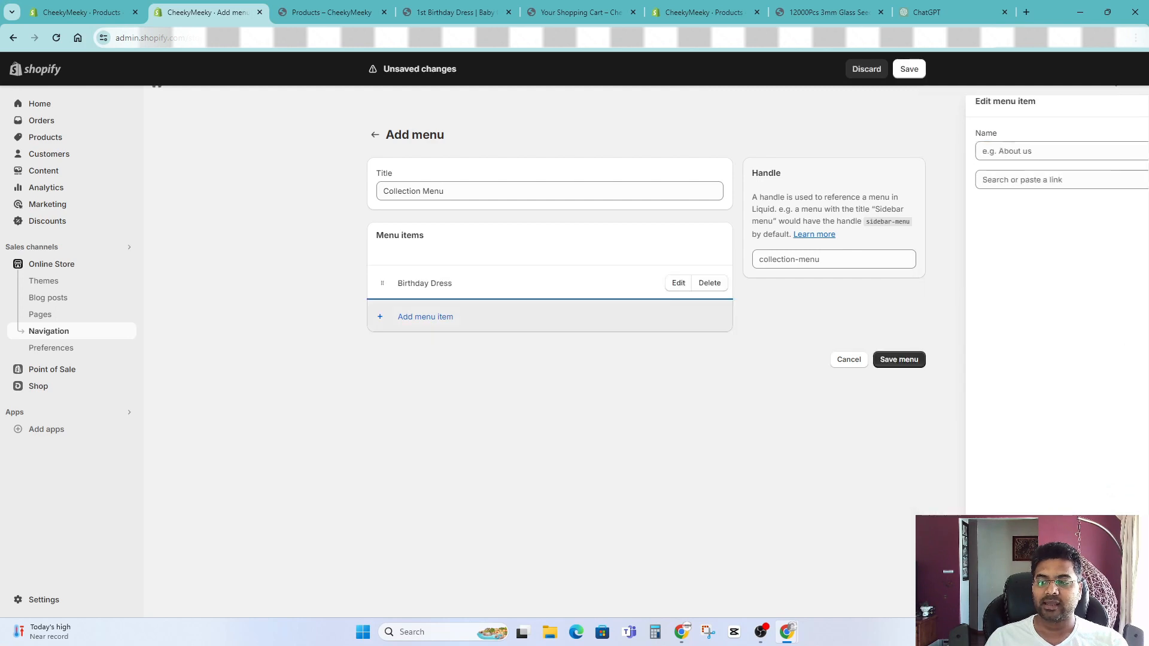
# Step: Add a second menu item linked to the Jewellery Making Kits collection and save the menu
pyautogui.click(418, 317)
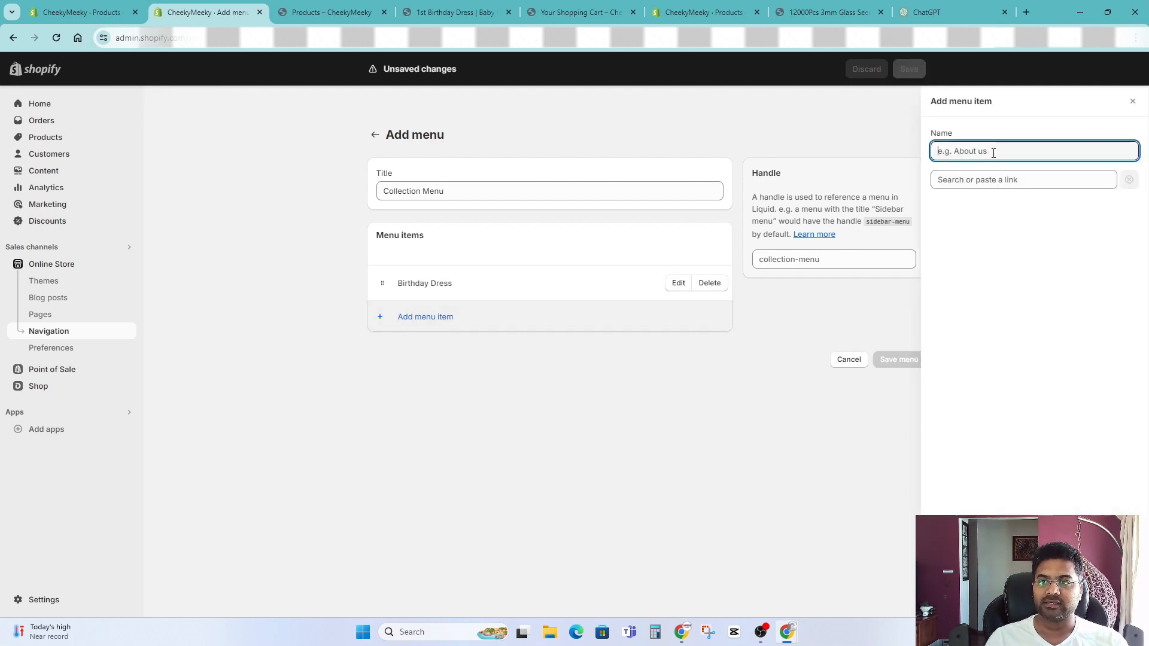
pyautogui.click(964, 179)
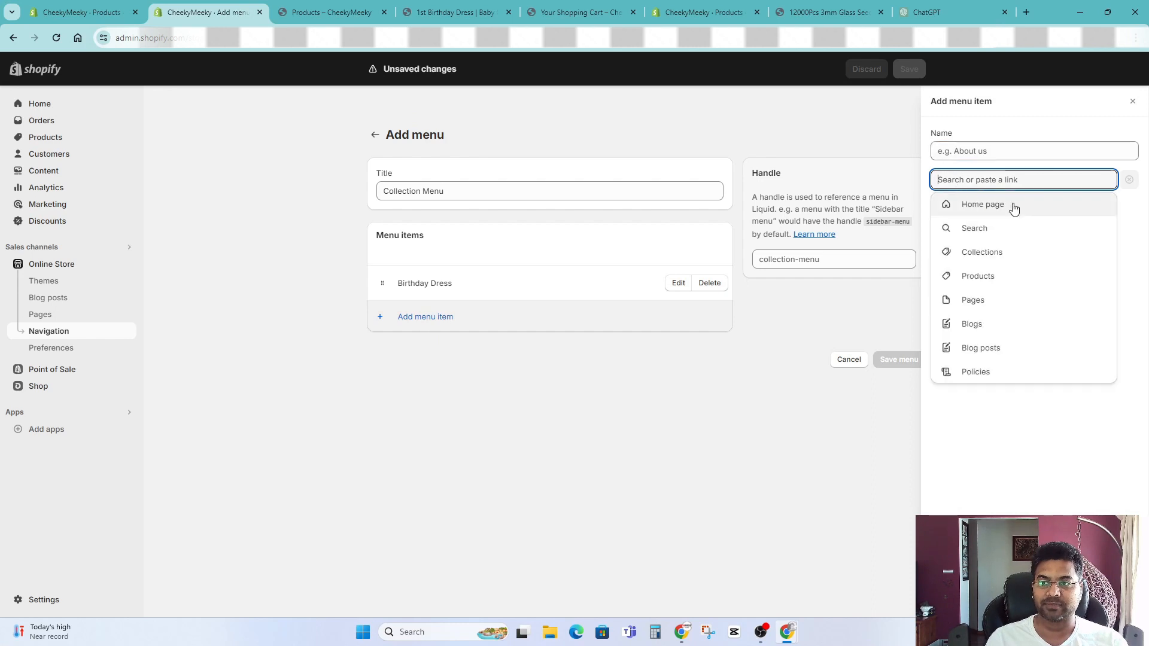
pyautogui.write('jewe')
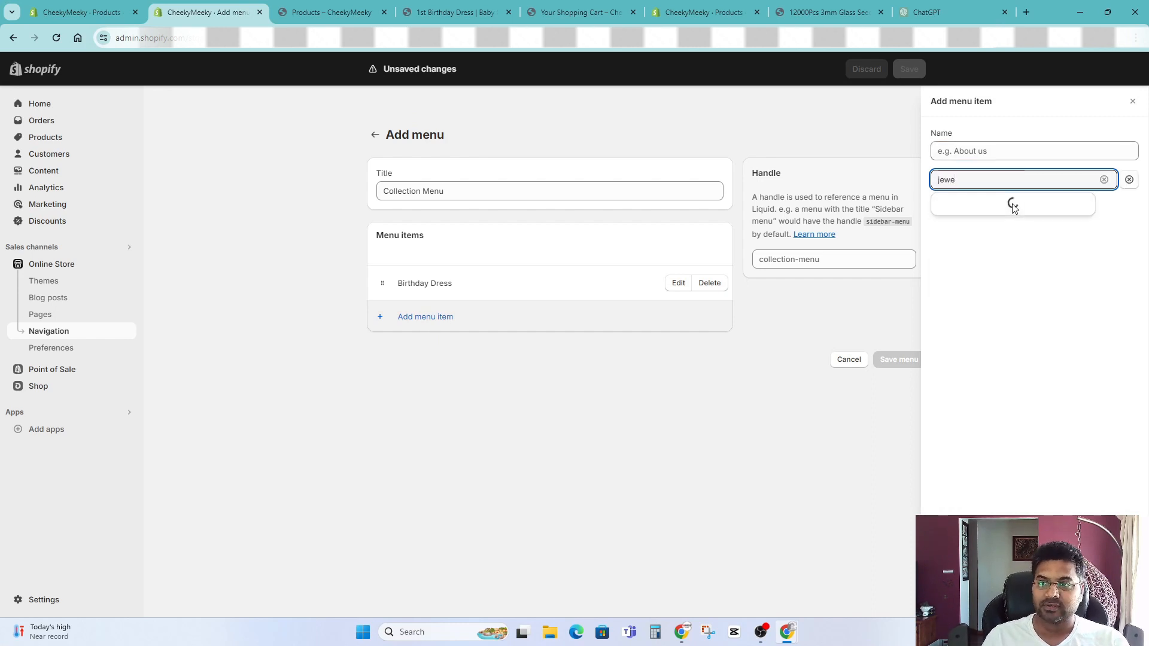
pyautogui.click(1019, 207)
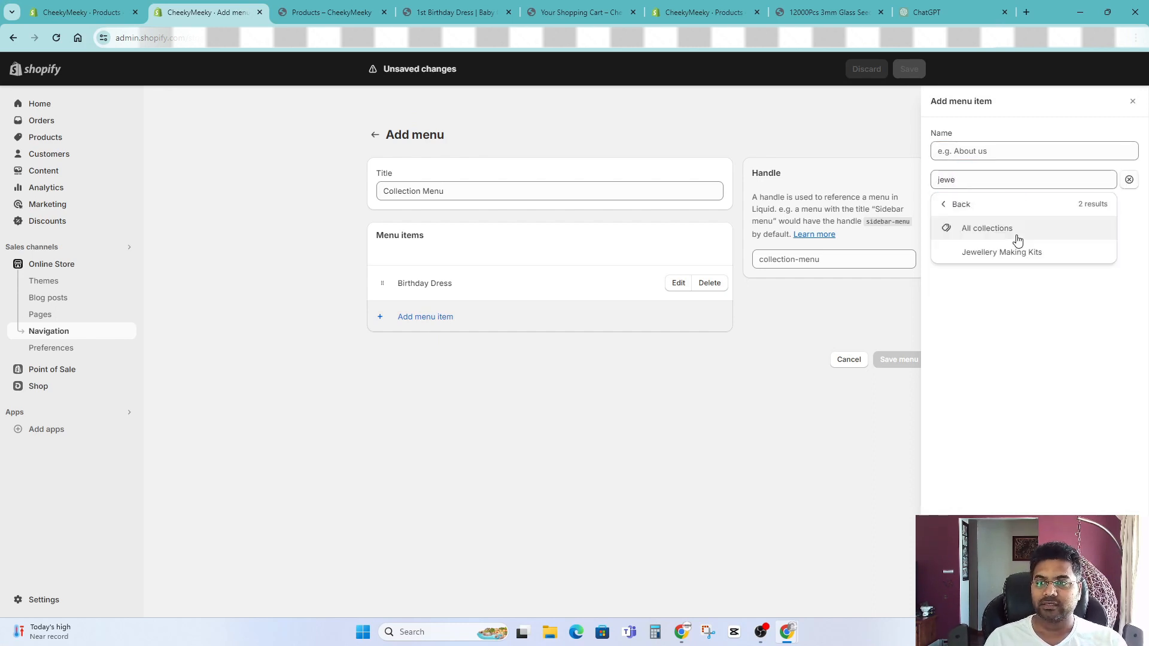
pyautogui.click(1018, 254)
pyautogui.click(1124, 601)
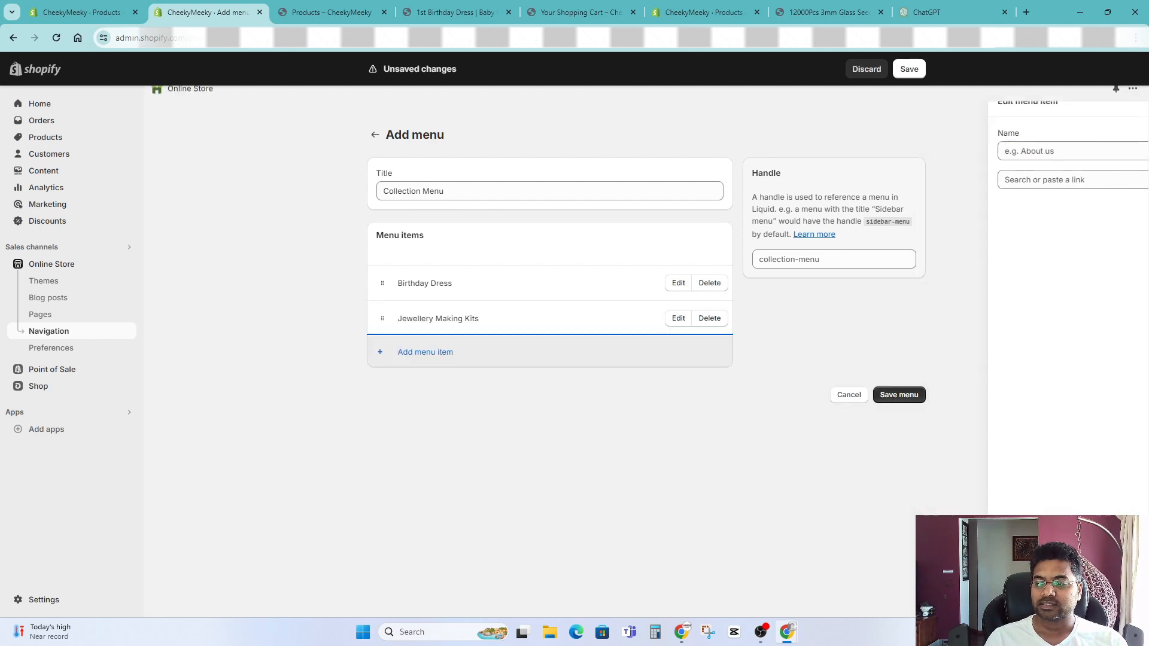
pyautogui.click(912, 398)
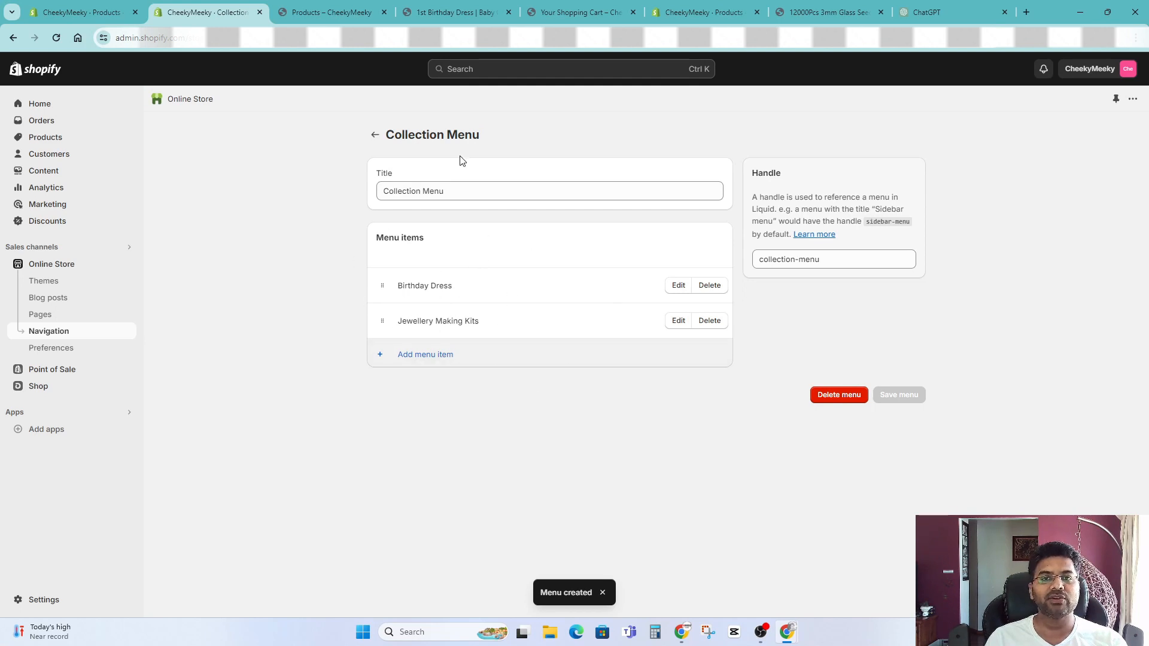
# Step: Check Collection Menu in the list of navigation menus, review its items, and return to the list
pyautogui.click(375, 135)
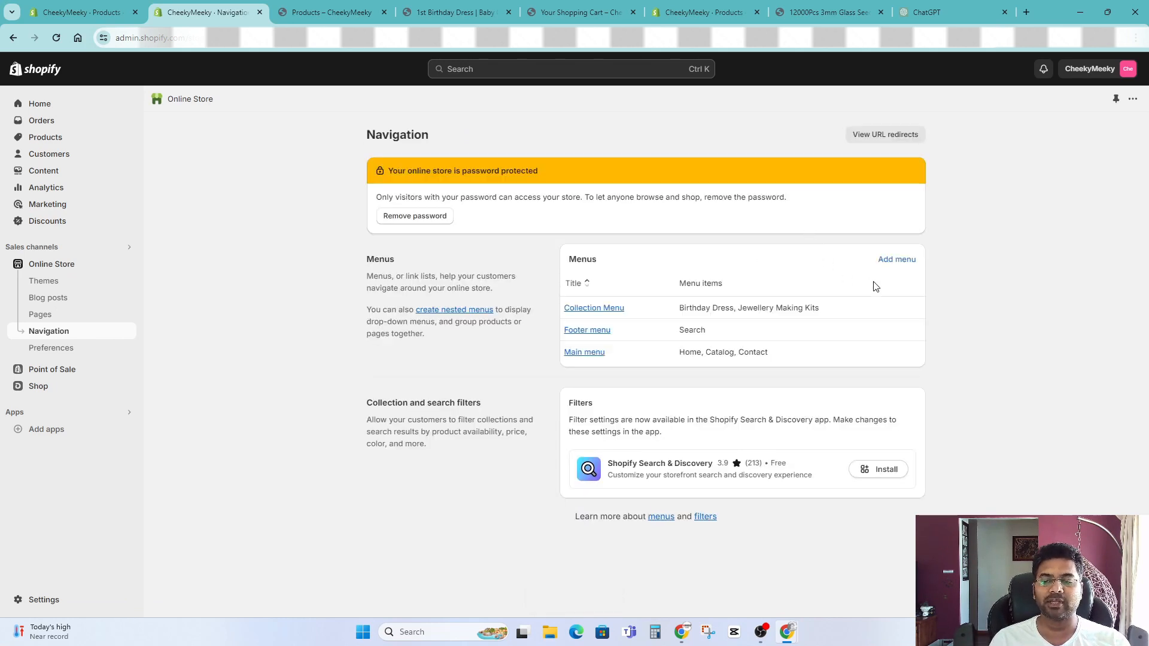
pyautogui.click(587, 307)
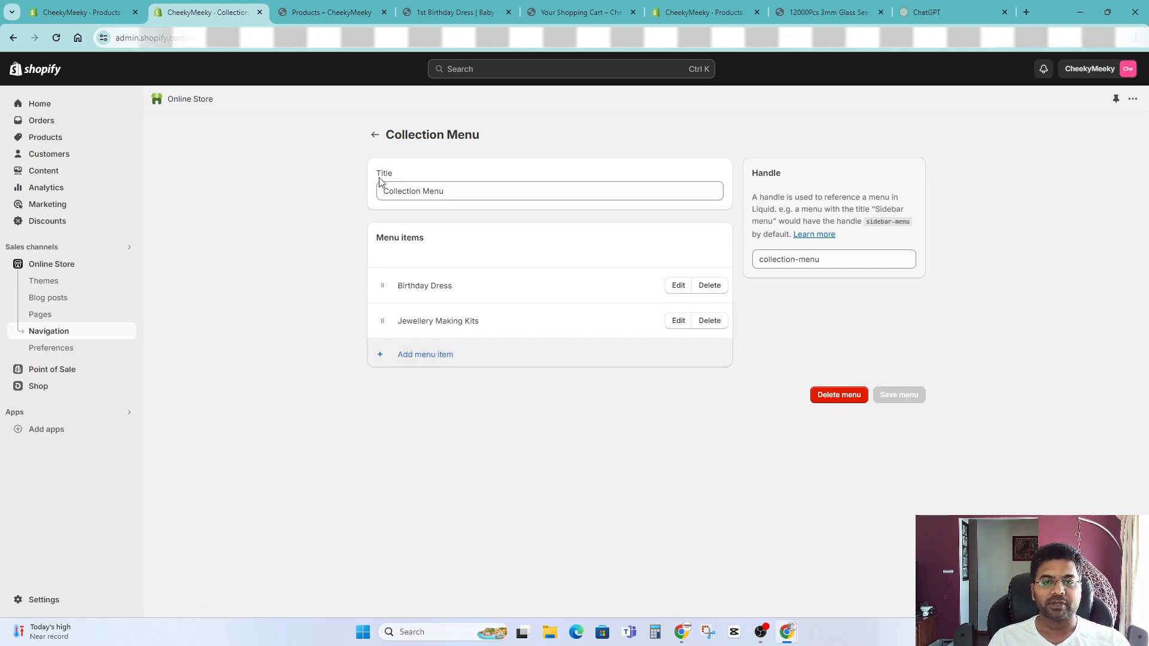
pyautogui.click(373, 135)
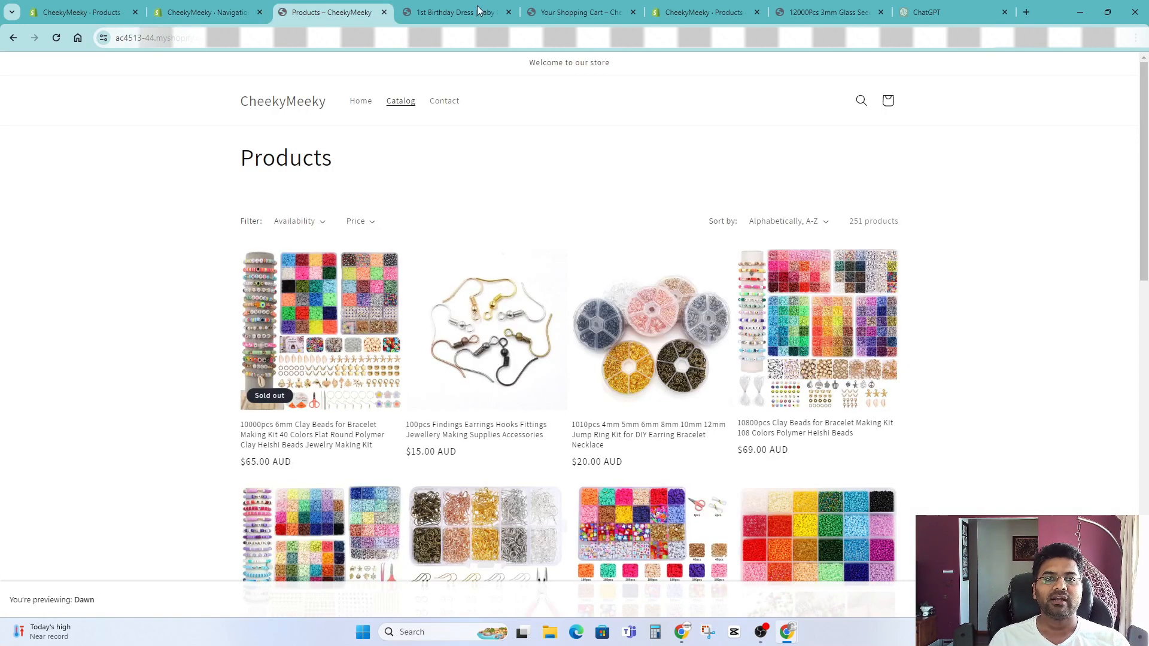
# Step: Examine the storefront's header navigation, product grid and footer on the catalog page, comparing them with the admin's menu list
pyautogui.click(331, 12)
pyautogui.scroll(-4, 597, 265)
pyautogui.scroll(4, 599, 300)
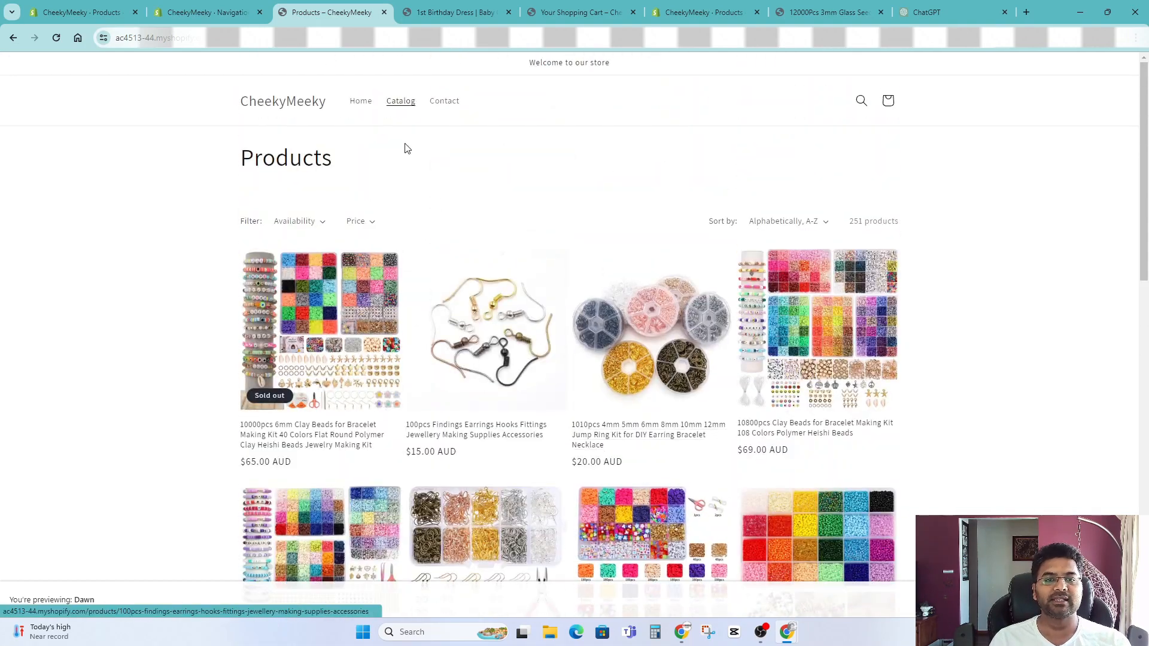
pyautogui.scroll(-14, 449, 299)
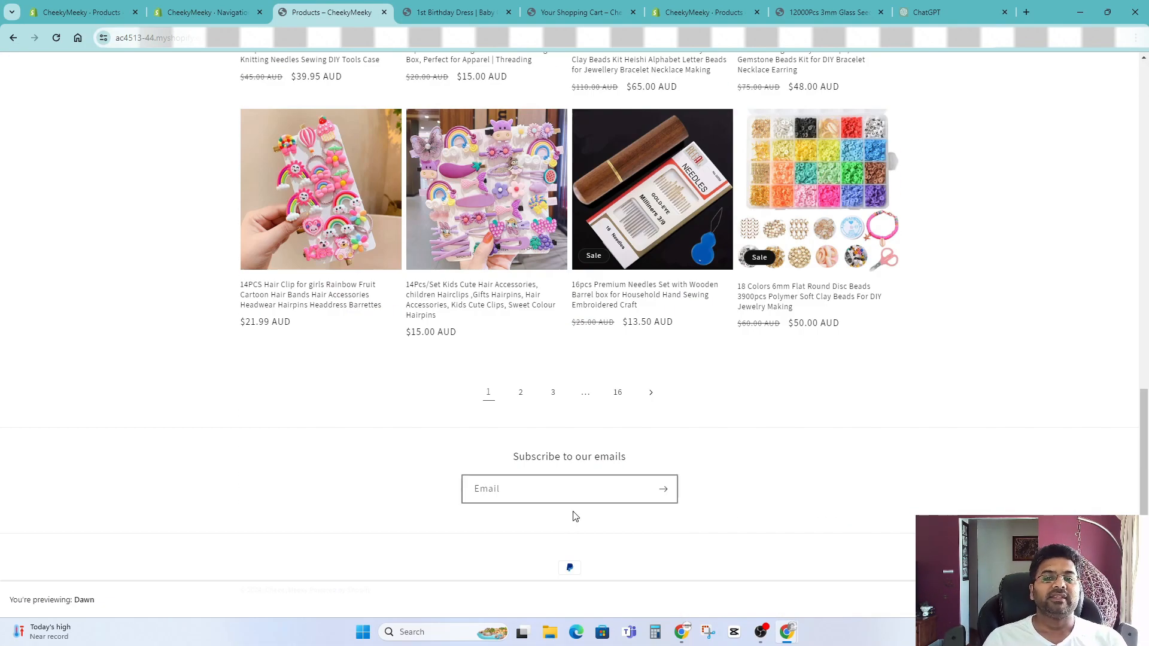
pyautogui.scroll(14, 758, 473)
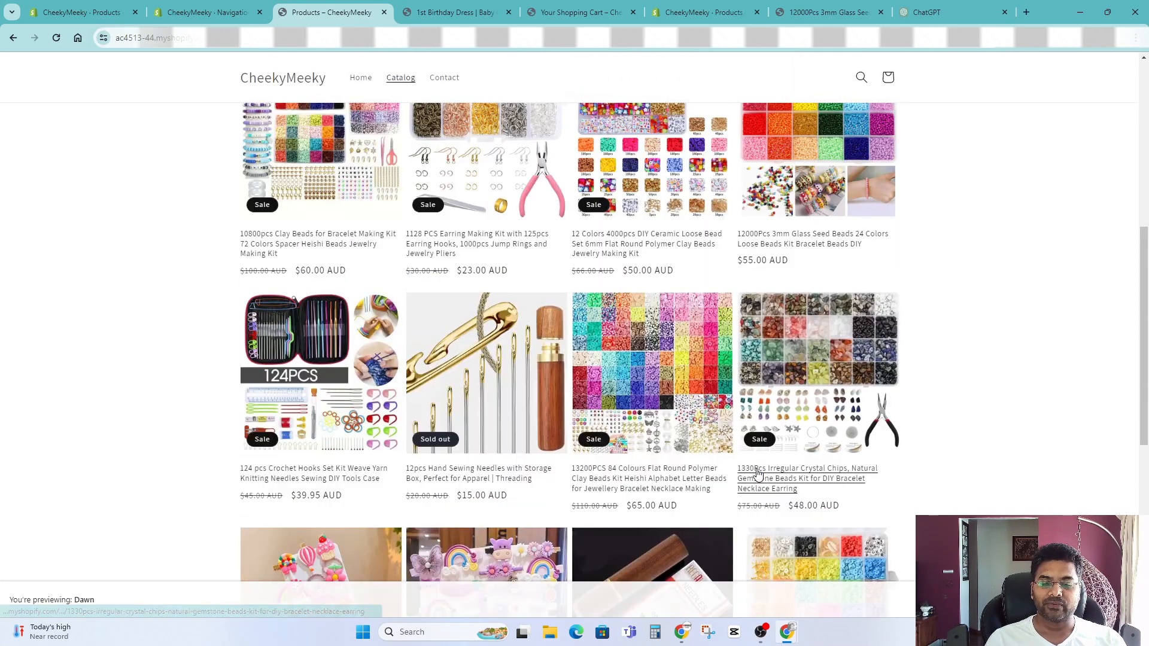
pyautogui.hotkey('ctrl', 'shift', 'Tab')
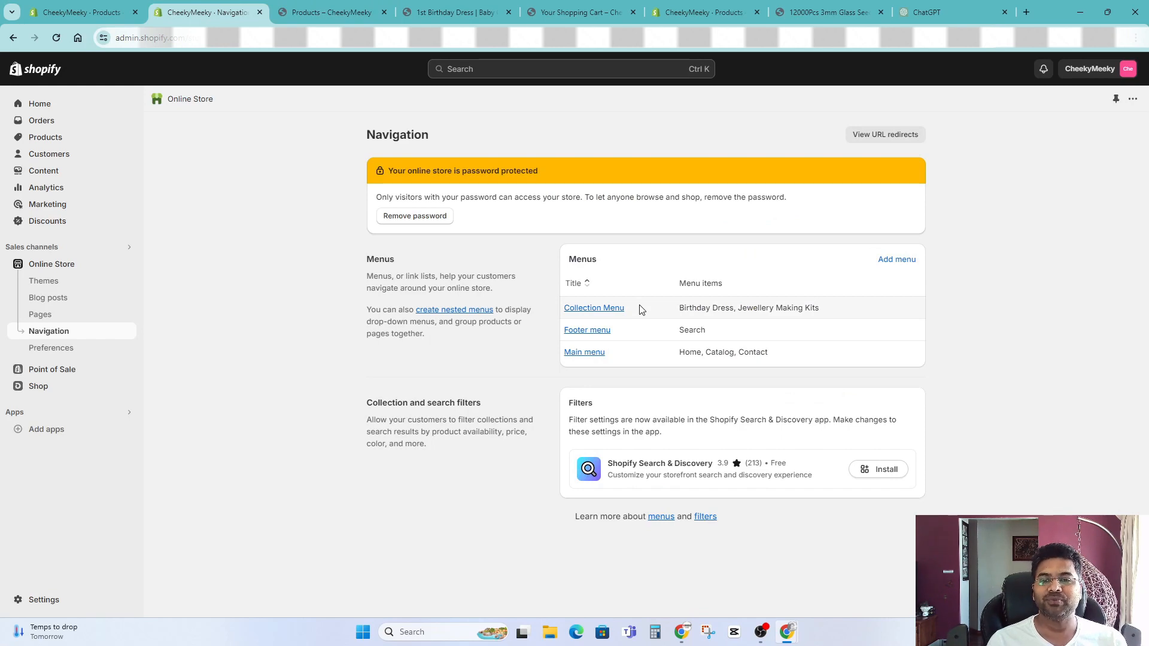
pyautogui.click(309, 19)
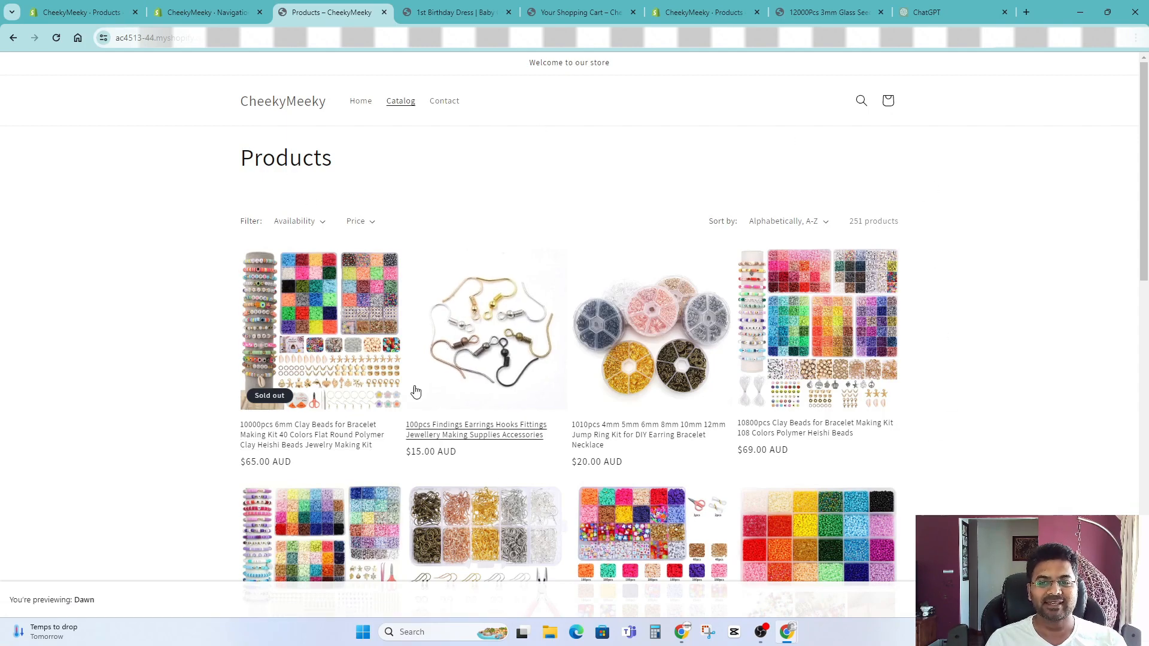
pyautogui.scroll(-10, 708, 469)
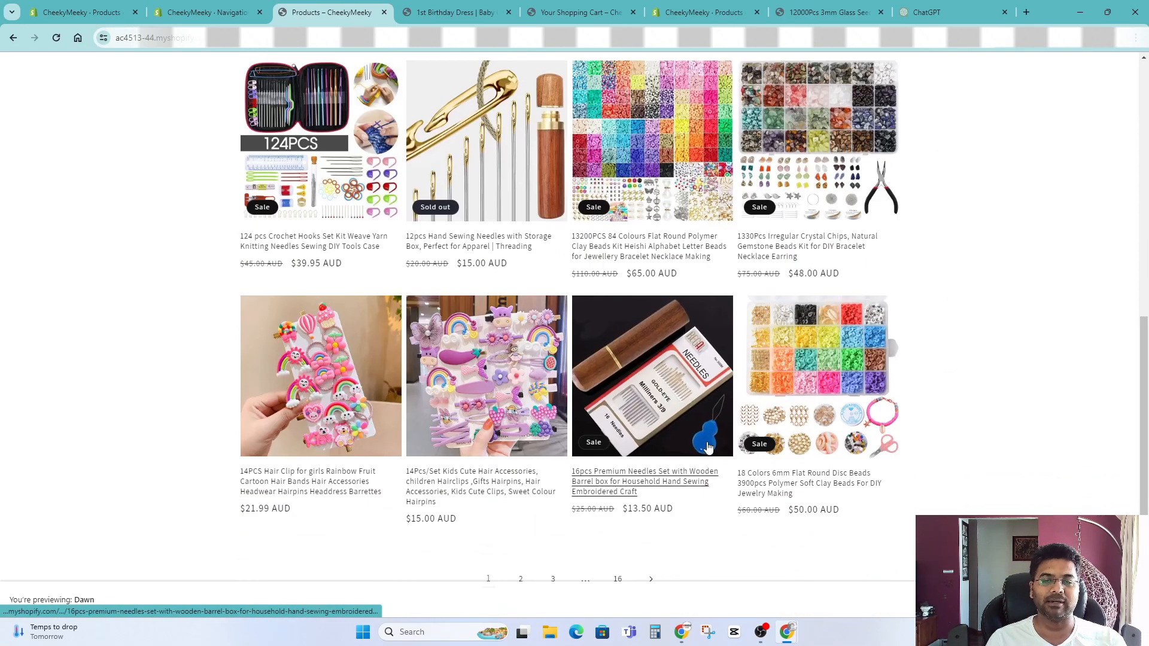
pyautogui.scroll(10, 719, 467)
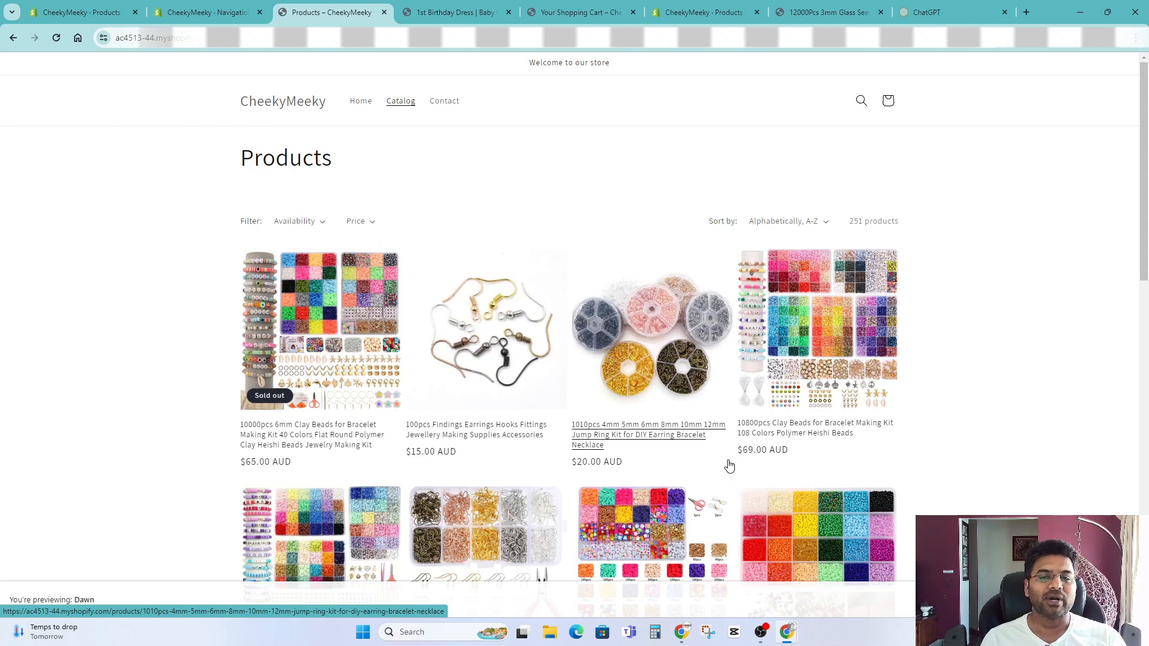